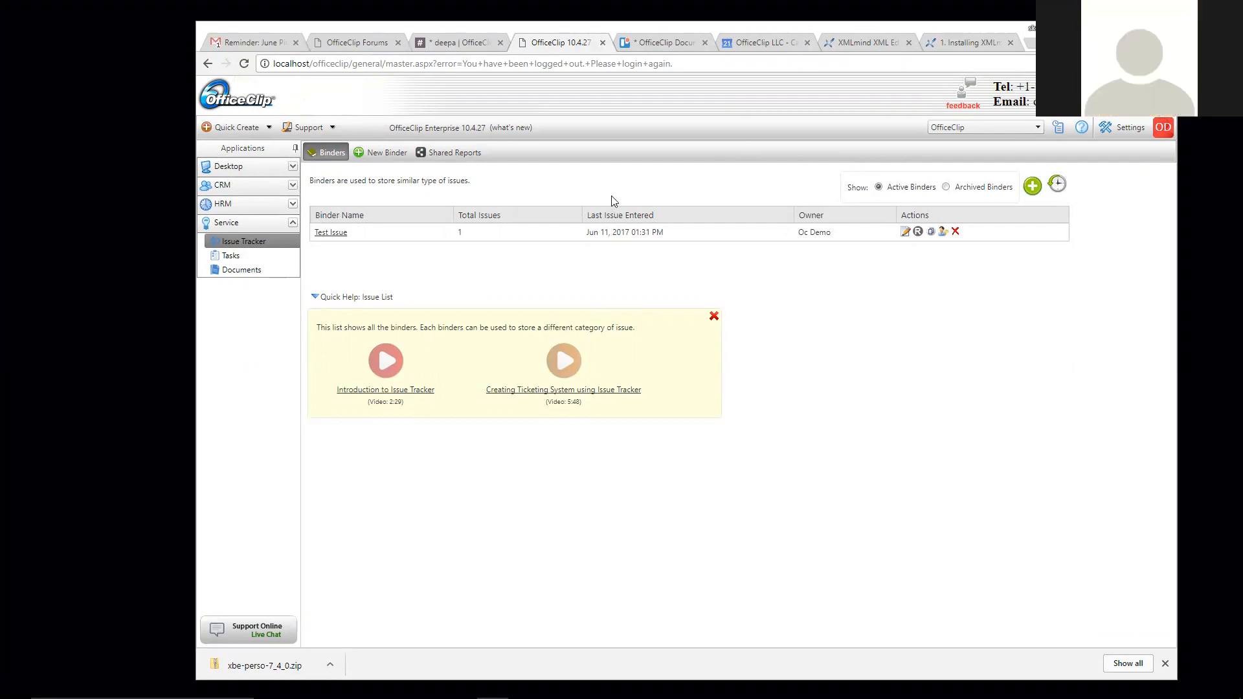
# - Dismiss the finished-download bar and begin a new binder from the Binders toolbar
pyautogui.click(1165, 663)
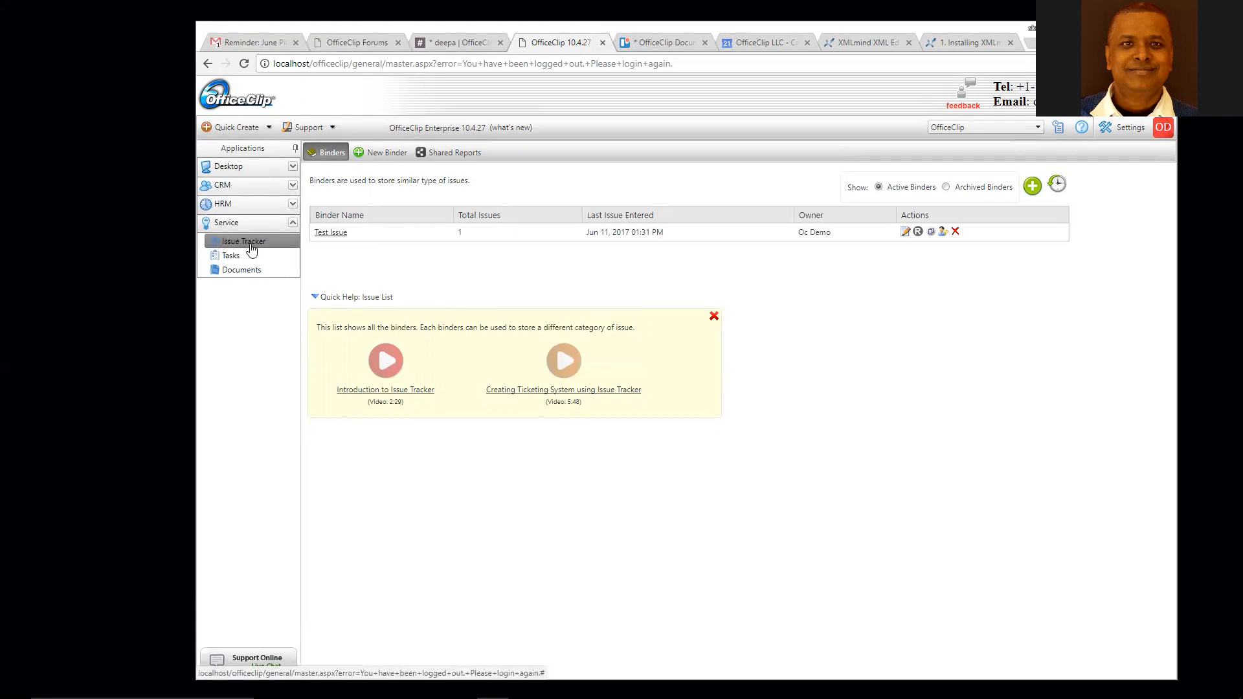
pyautogui.click(384, 155)
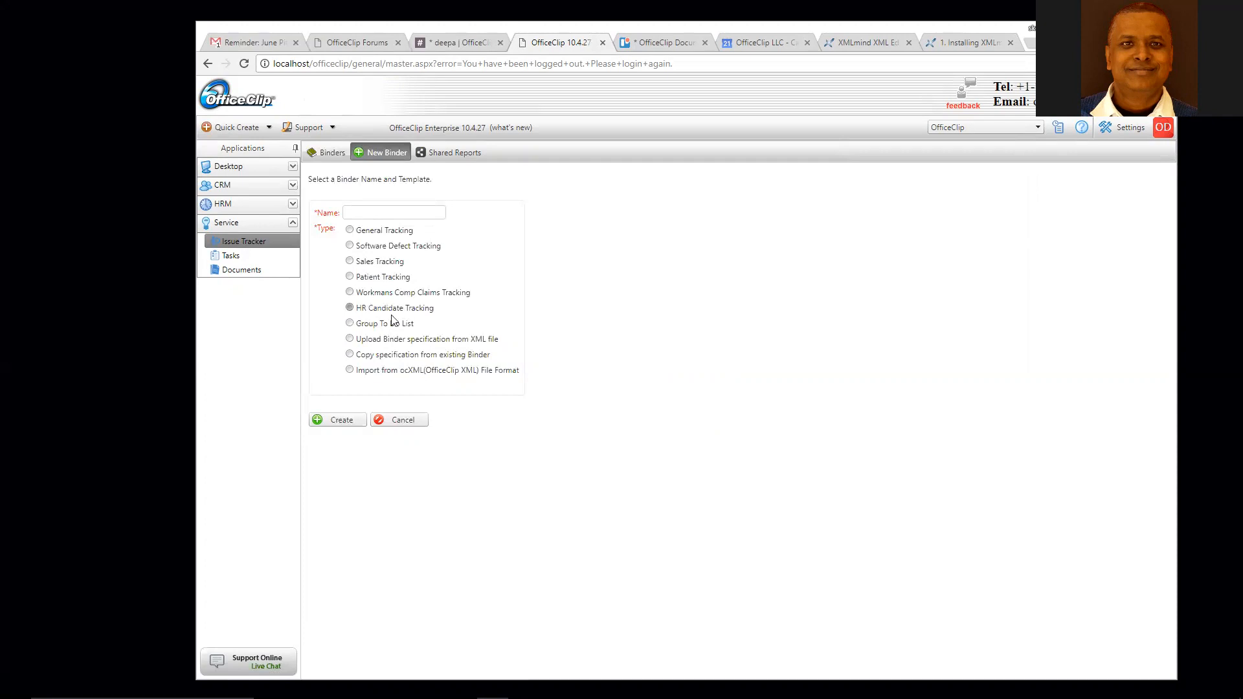
# - Create the binder 'Recruitment Tracking' from the HR Candidate Tracking template
pyautogui.click(350, 308)
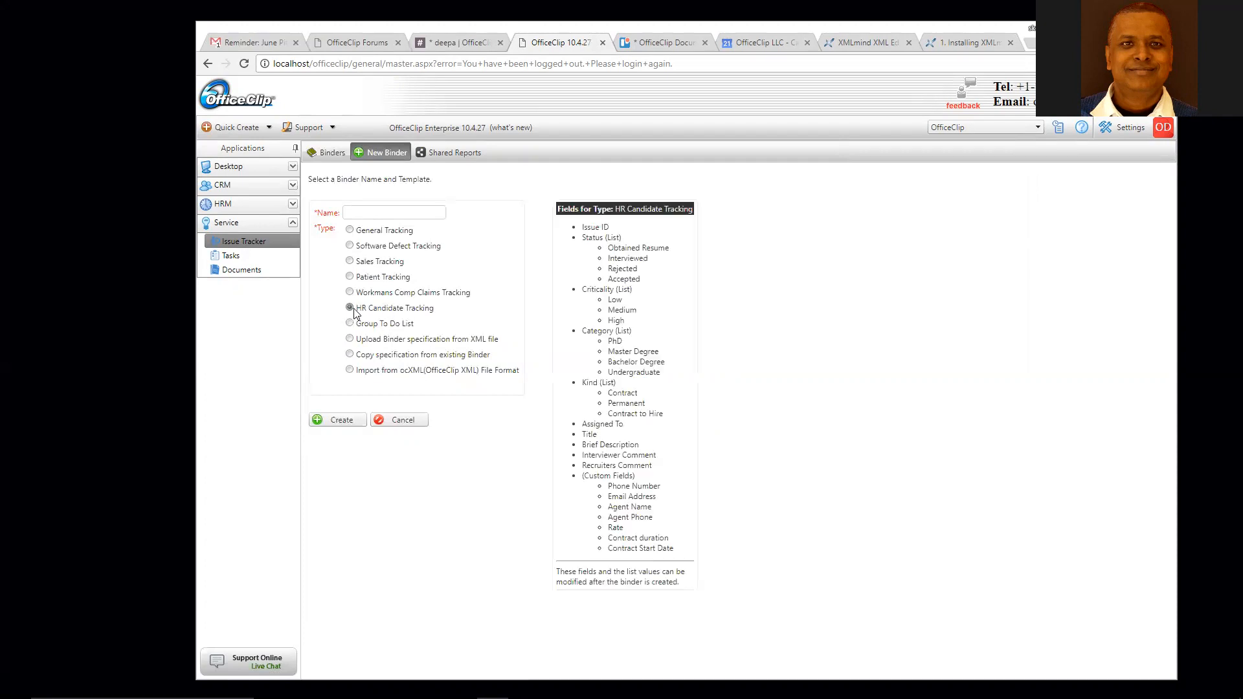
pyautogui.click(371, 212)
pyautogui.write('N')
pyautogui.write('R')
pyautogui.write('ecruitment T')
pyautogui.write('racking')
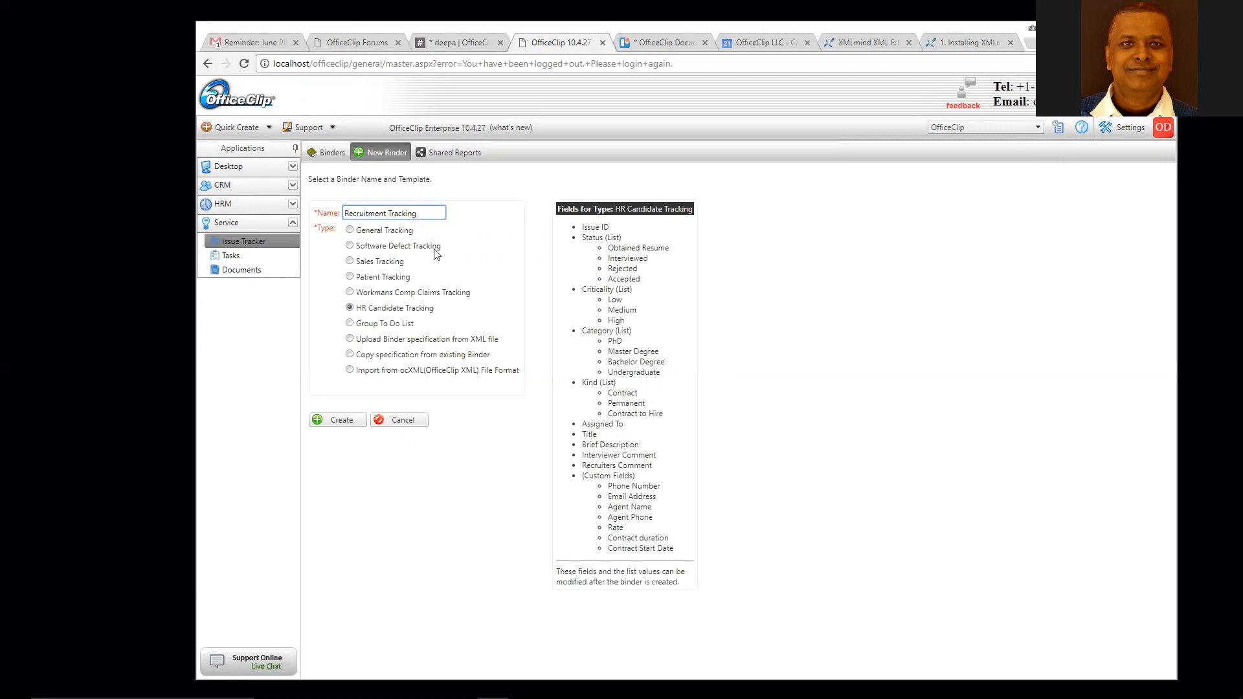
pyautogui.click(342, 421)
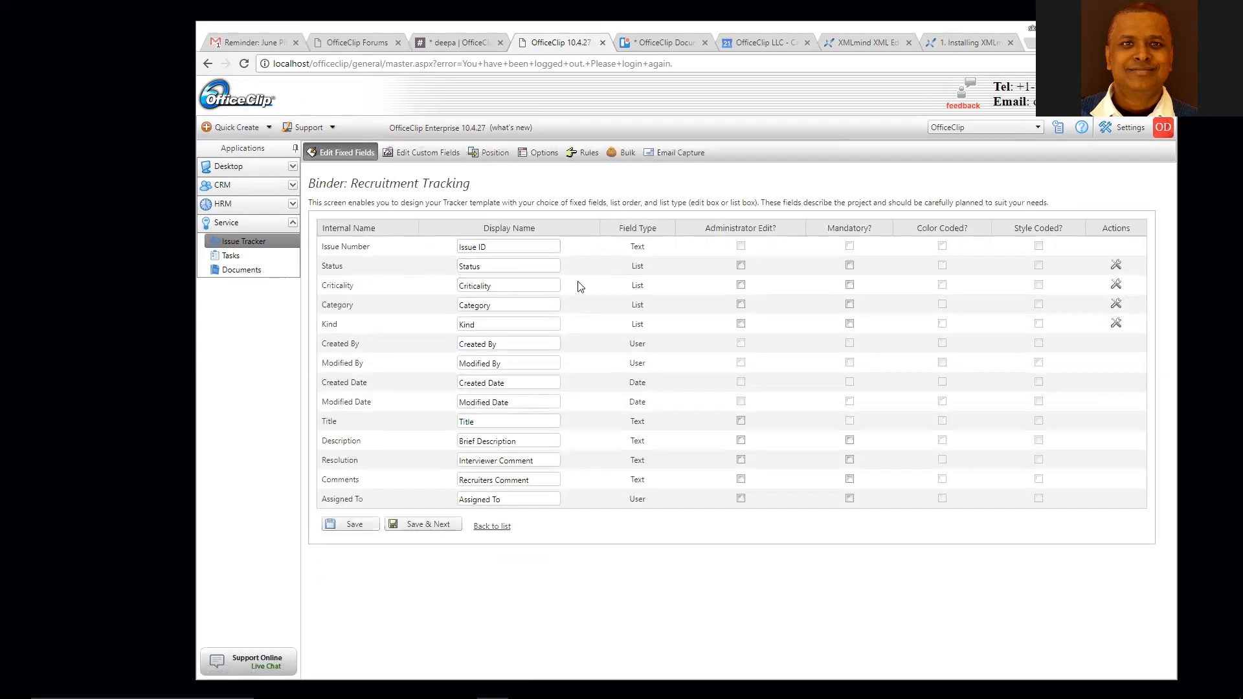
# - Replace the Criticality field's display name with 'Importance'
pyautogui.moveTo(509, 286); pyautogui.dragTo(456, 290)
pyautogui.write('Importance')
pyautogui.click(683, 291)
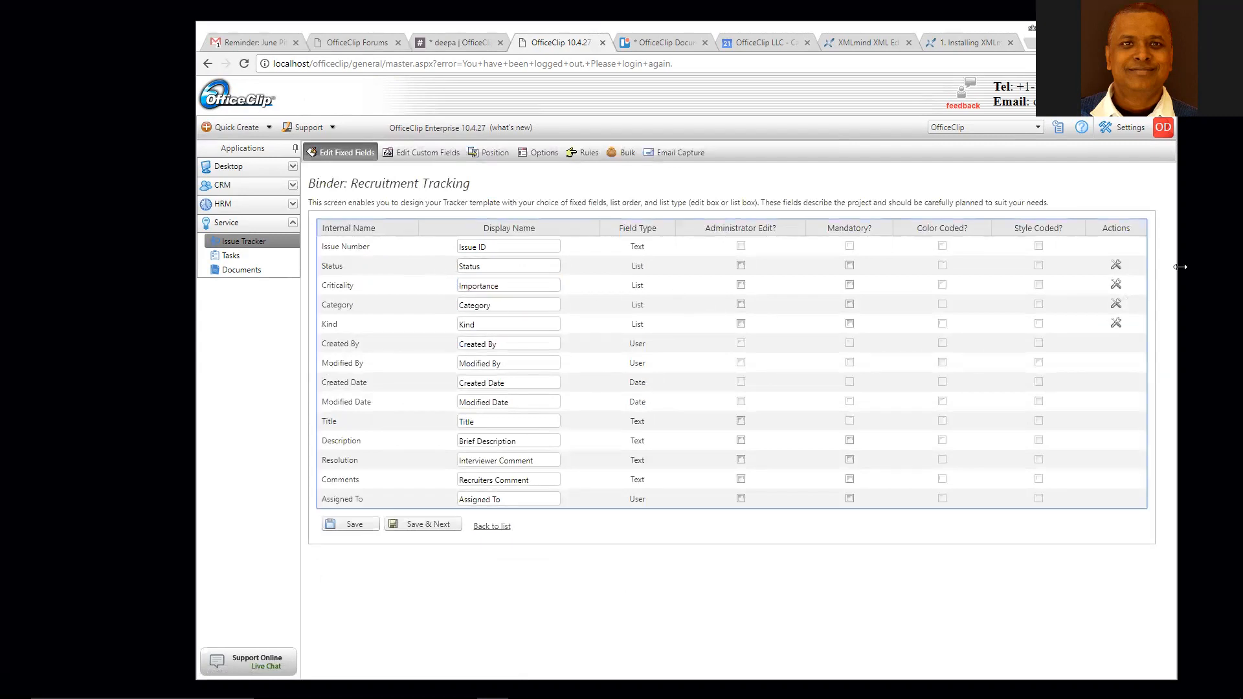
# - Open the Status field's list value settings and enable colour coding
pyautogui.click(1117, 266)
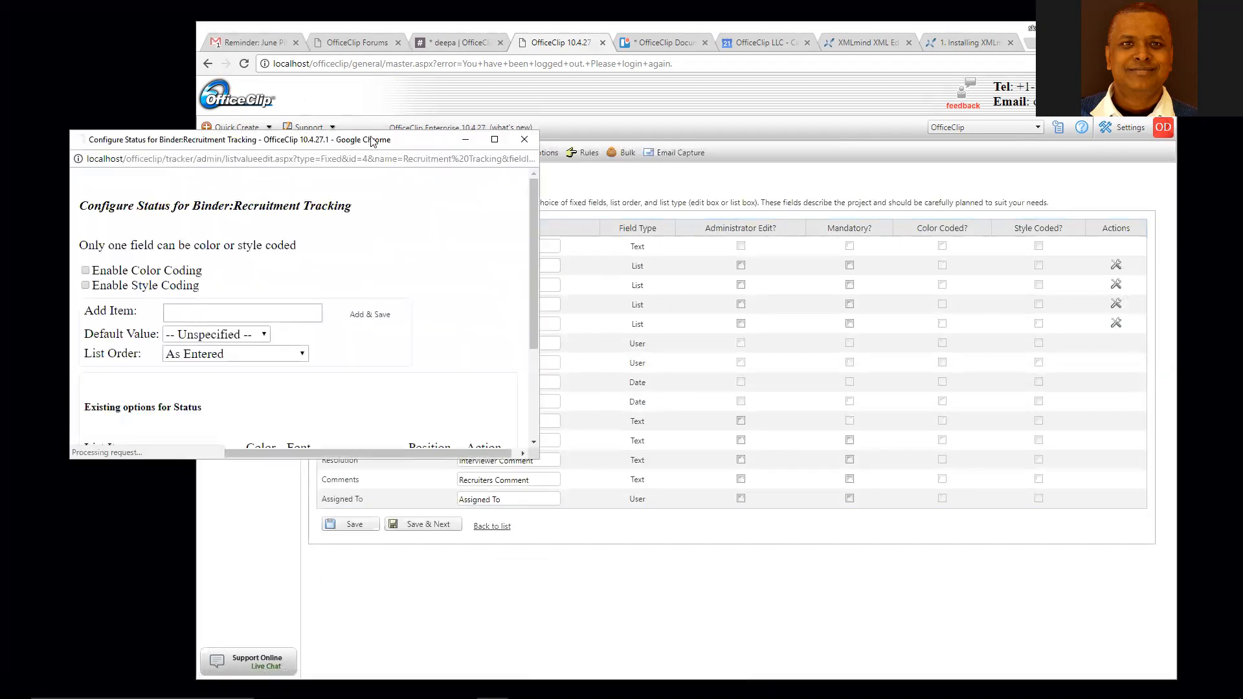
pyautogui.moveTo(372, 140); pyautogui.dragTo(618, 125)
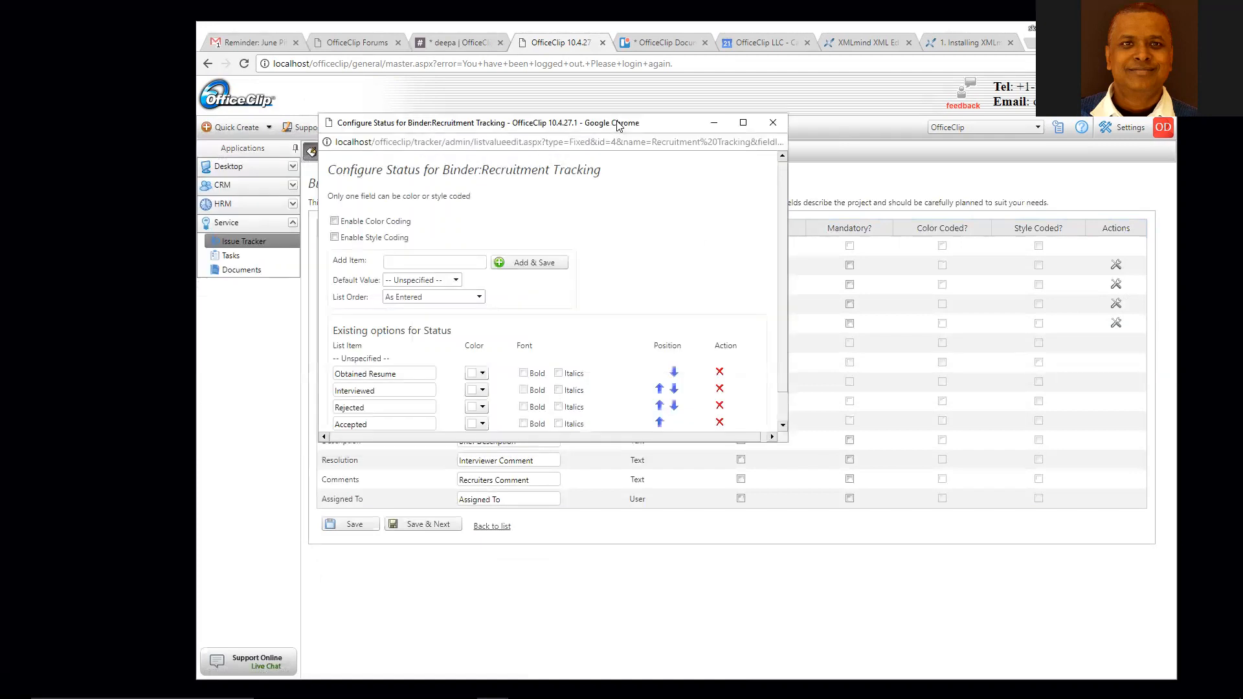
pyautogui.click(335, 221)
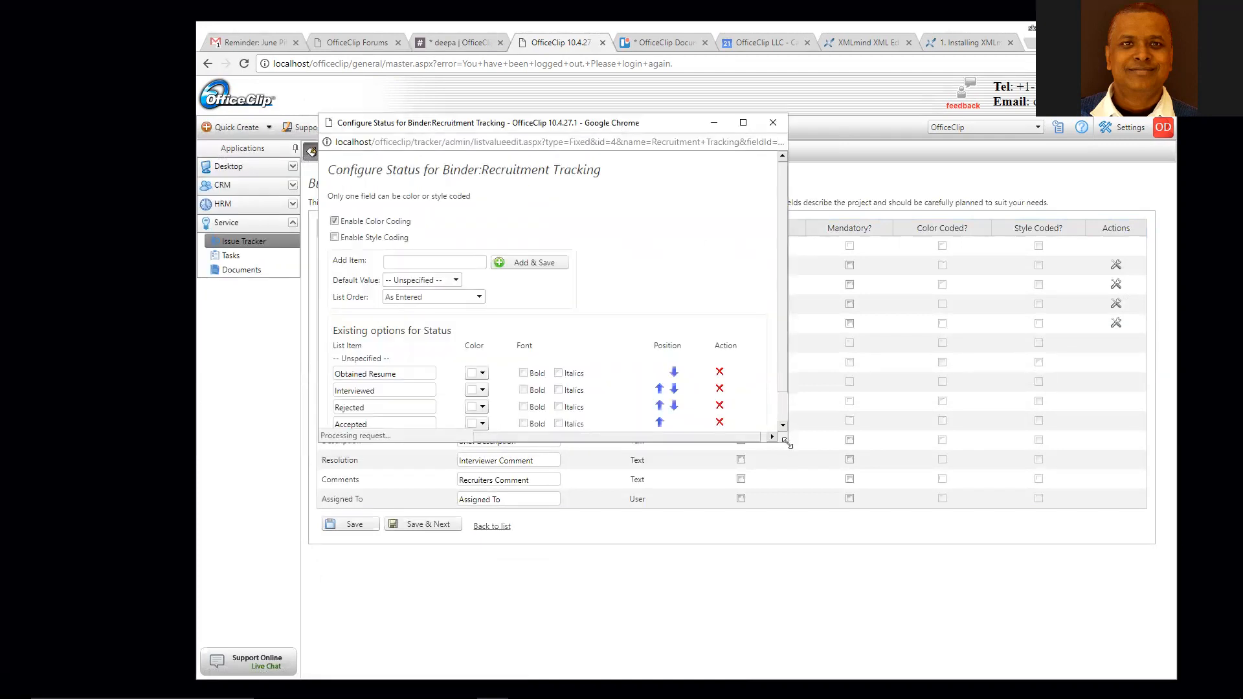
pyautogui.moveTo(789, 445); pyautogui.dragTo(815, 565)
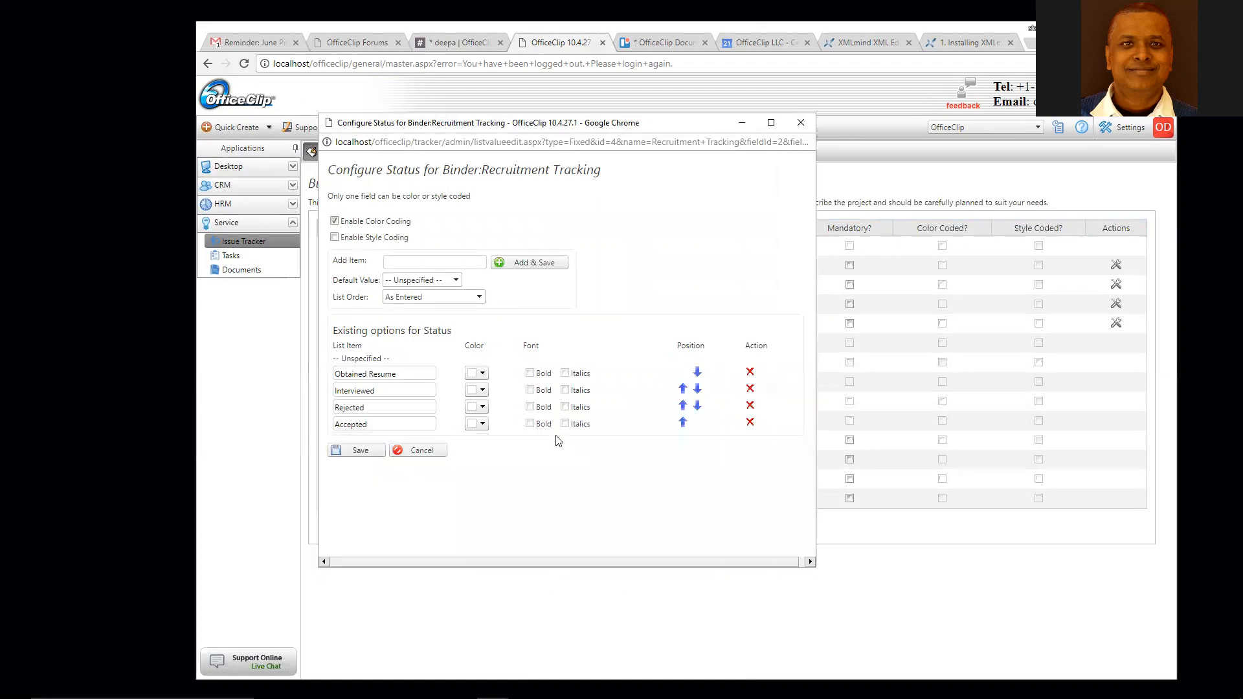
# - Colour Obtained Resume yellow, Interviewed light blue, Rejected pink, Accepted green, and save
pyautogui.click(483, 373)
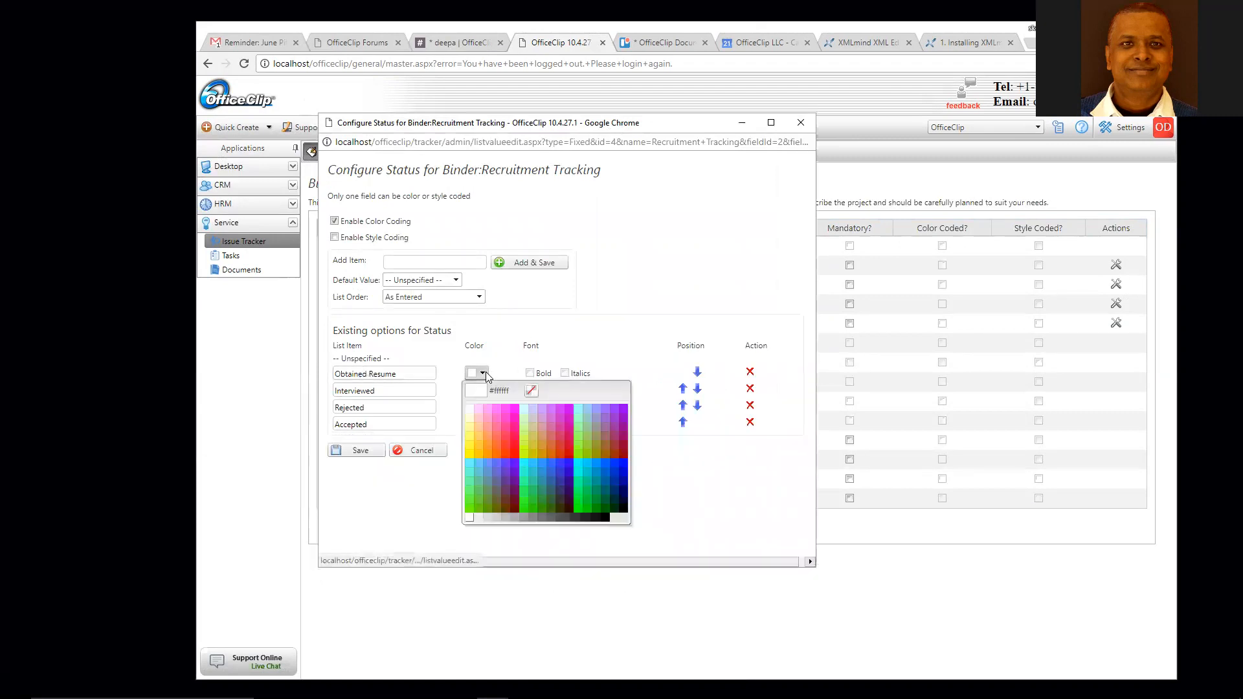
pyautogui.click(471, 460)
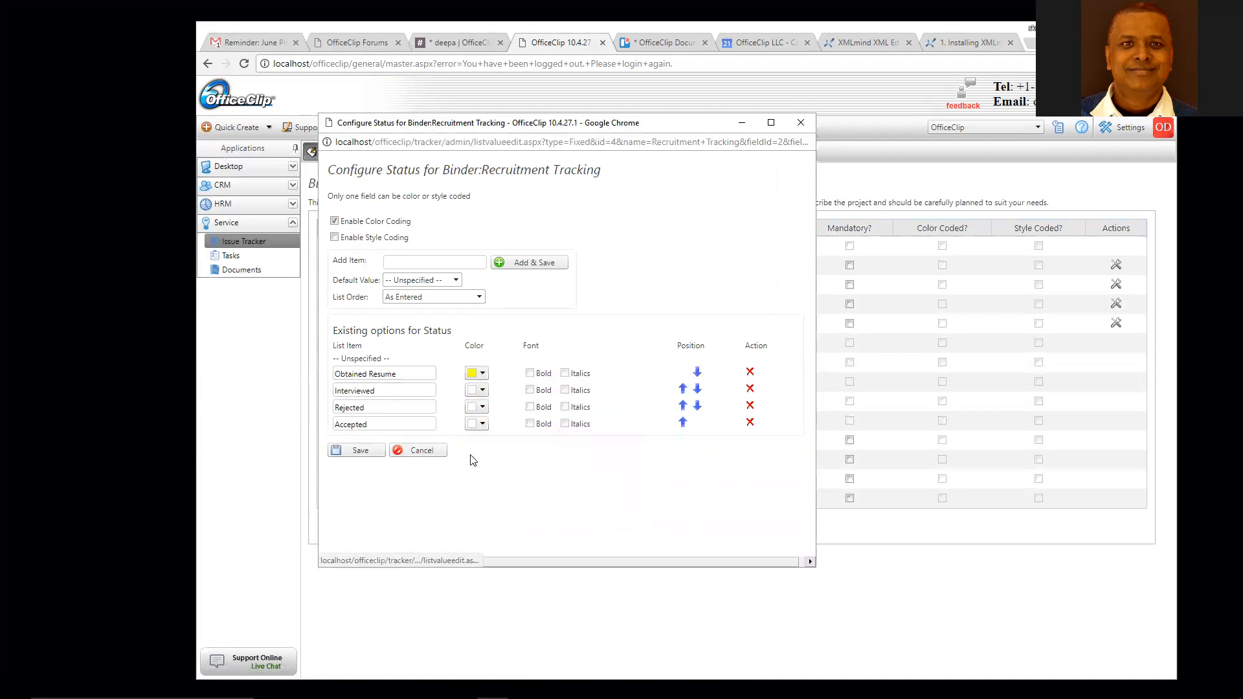
pyautogui.click(483, 390)
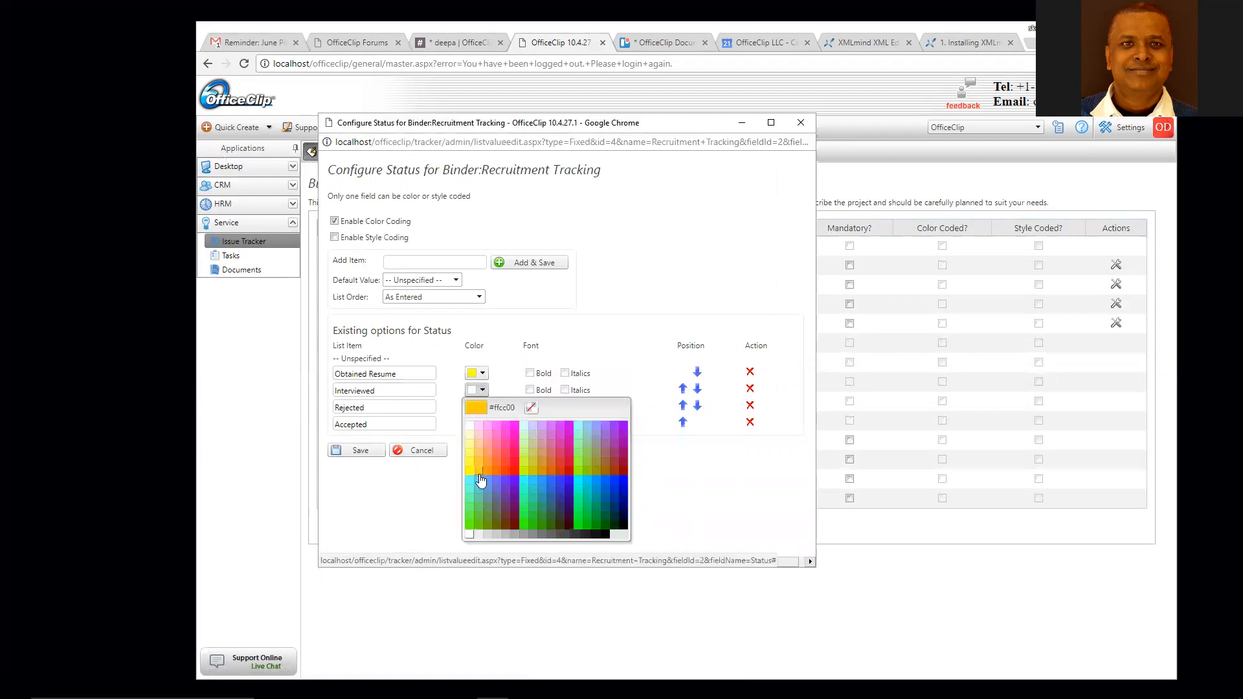
pyautogui.click(476, 476)
pyautogui.click(482, 407)
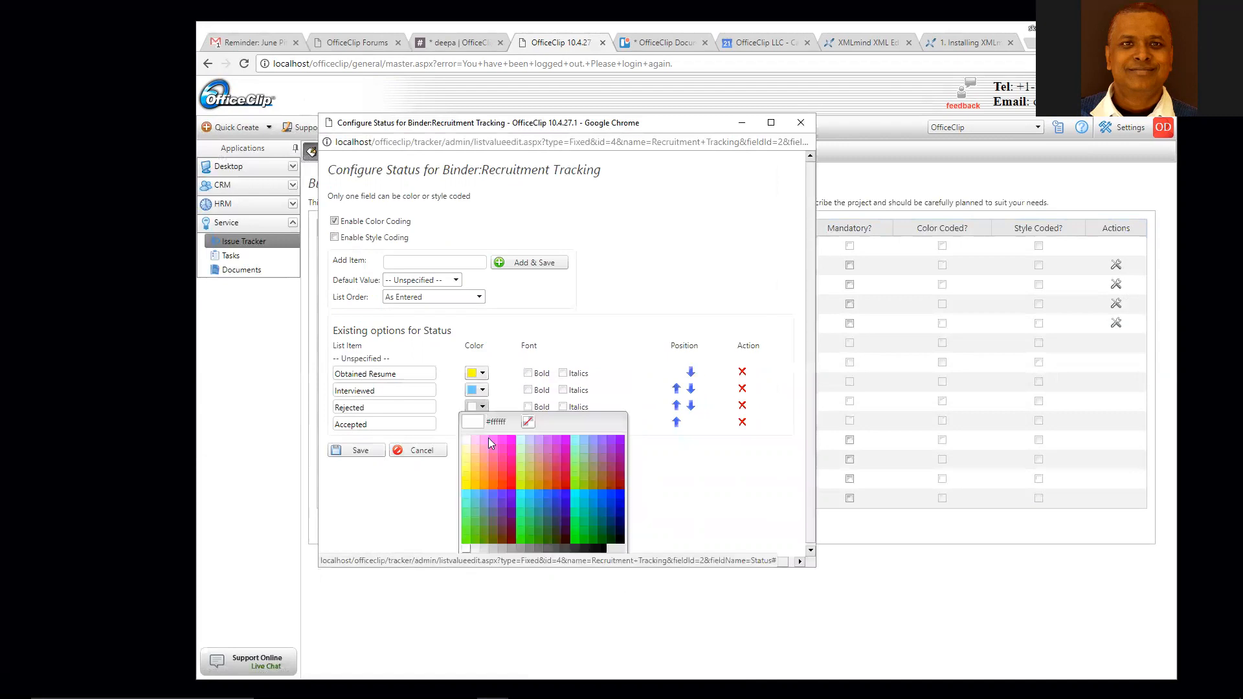
pyautogui.click(485, 445)
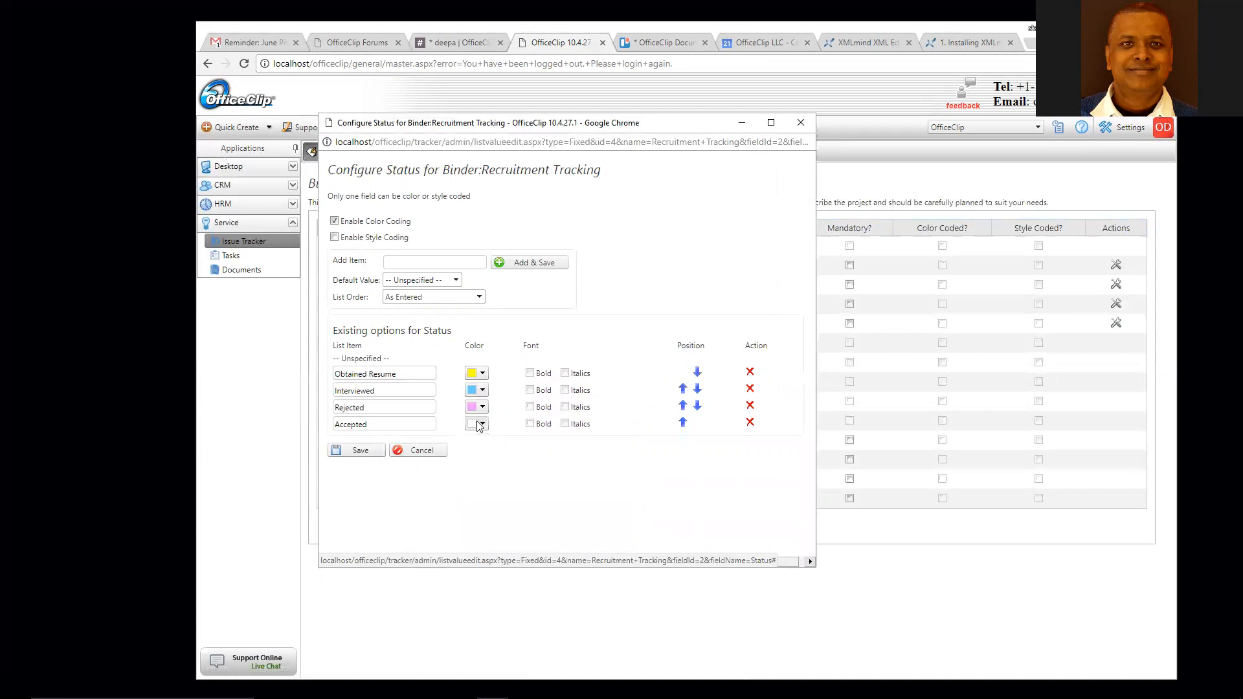
pyautogui.click(481, 423)
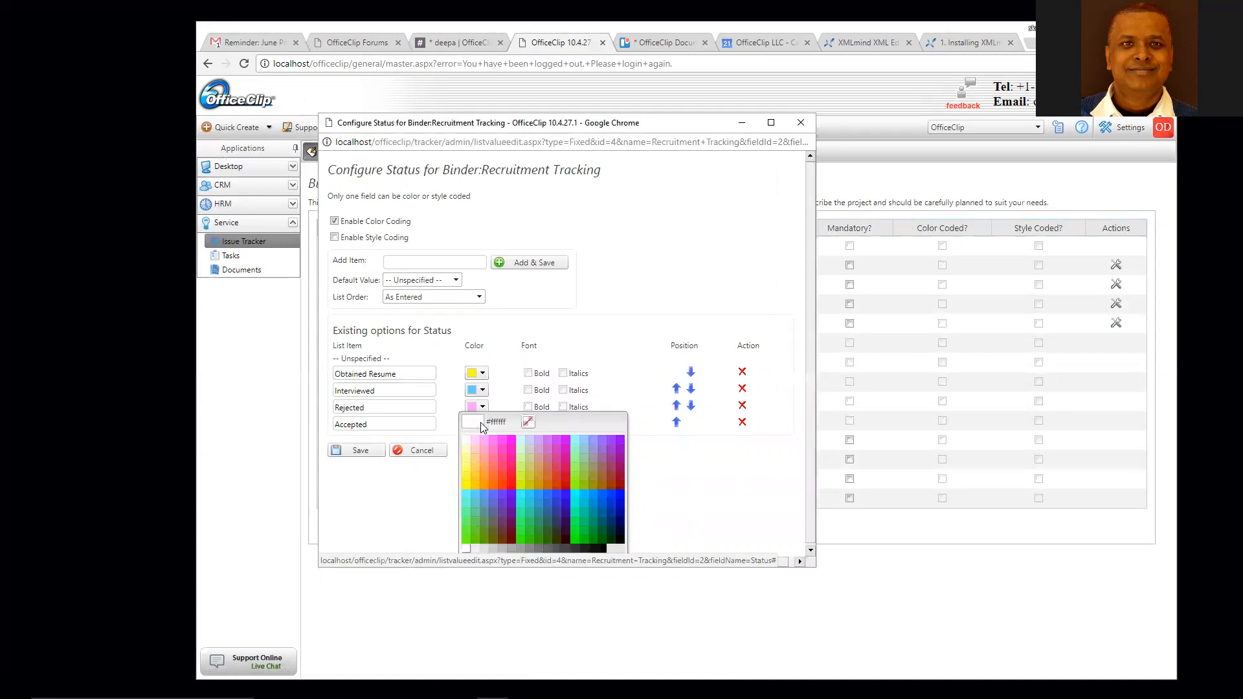
pyautogui.click(466, 539)
pyautogui.click(360, 450)
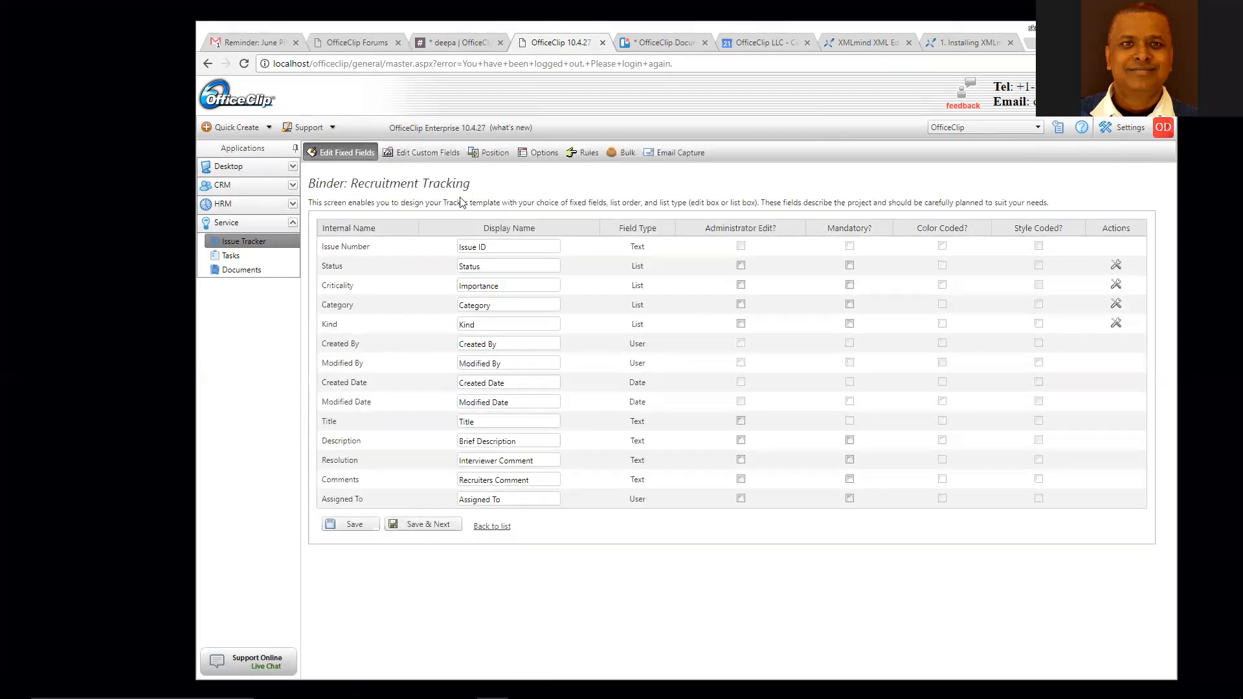
# - Look over the binder's custom fields, then go back to its empty issue list
pyautogui.click(444, 154)
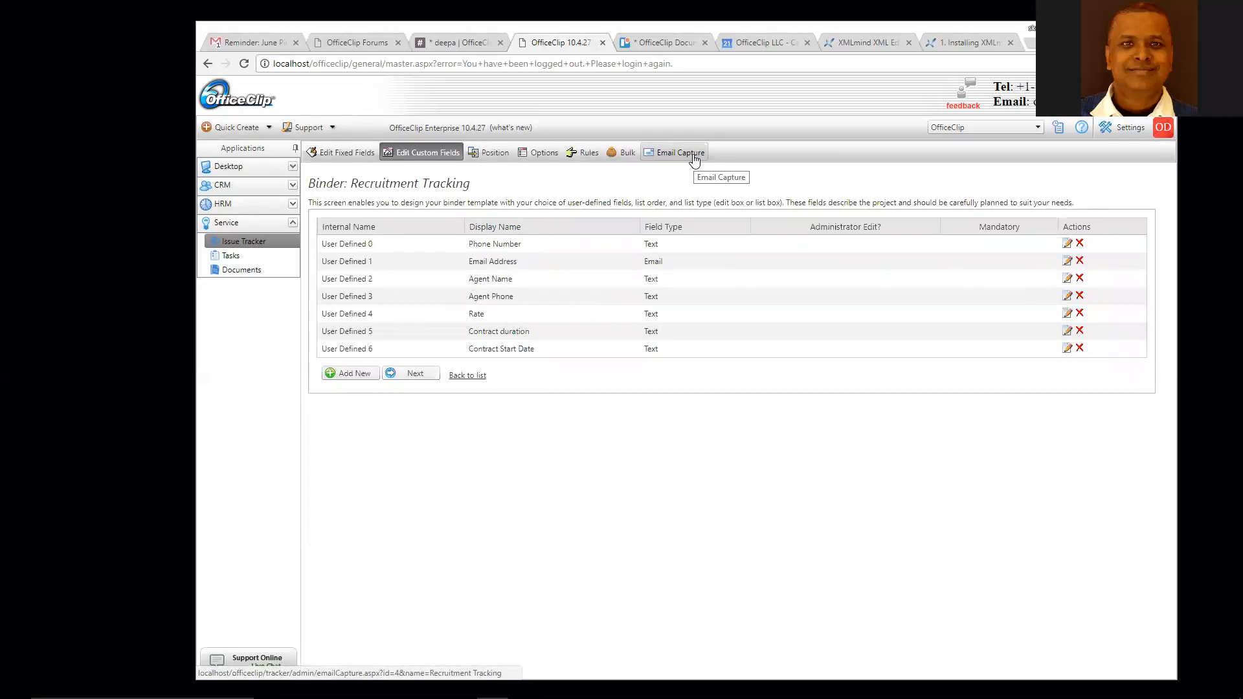
pyautogui.click(467, 378)
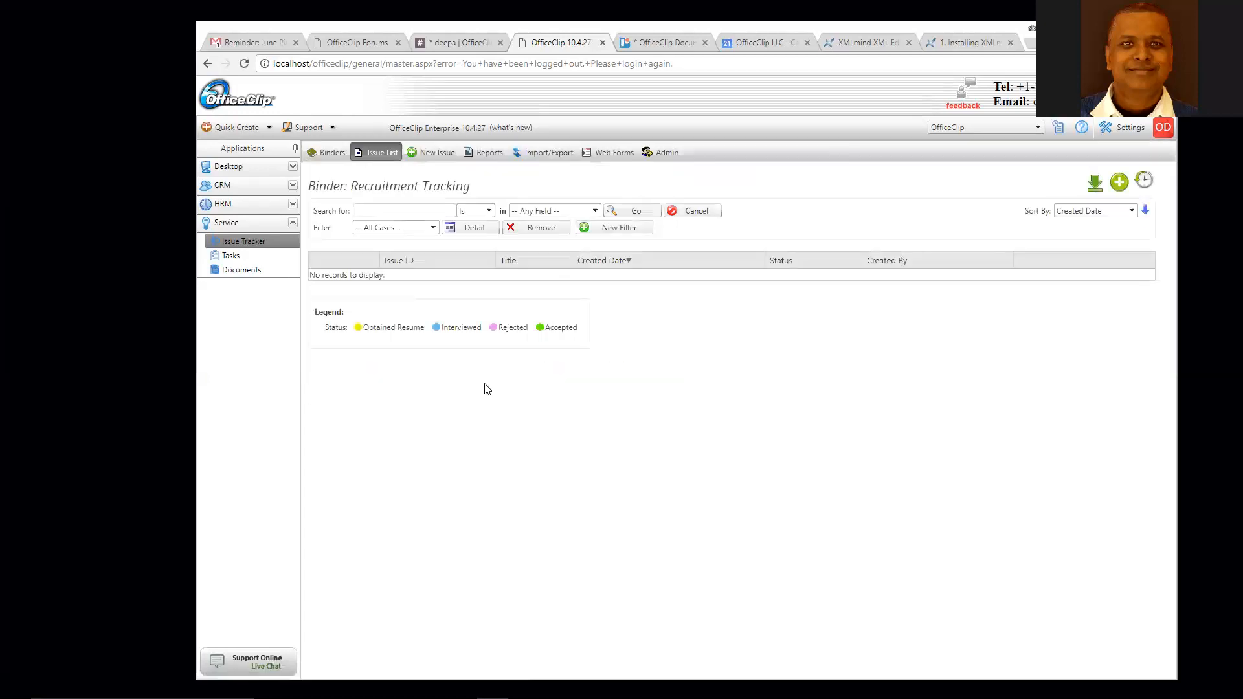
# - Start a new issue titled with the candidate's name, described 'Applying for a job in Marketing'
pyautogui.click(435, 155)
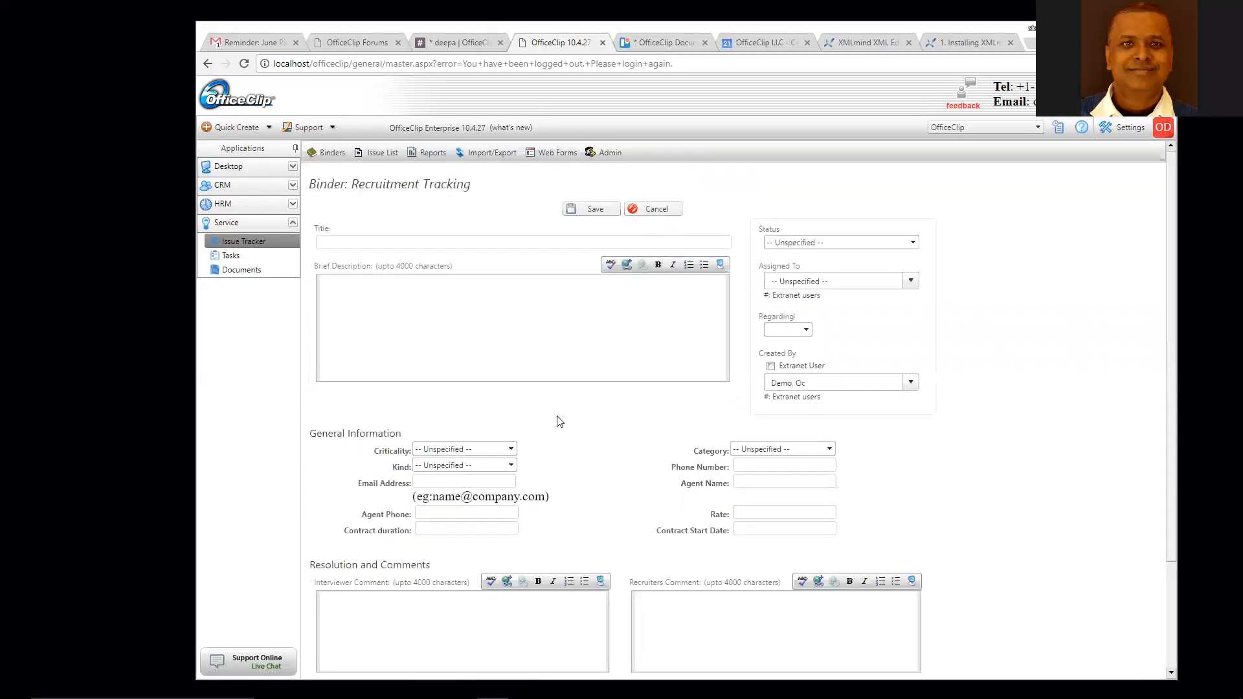
pyautogui.click(355, 244)
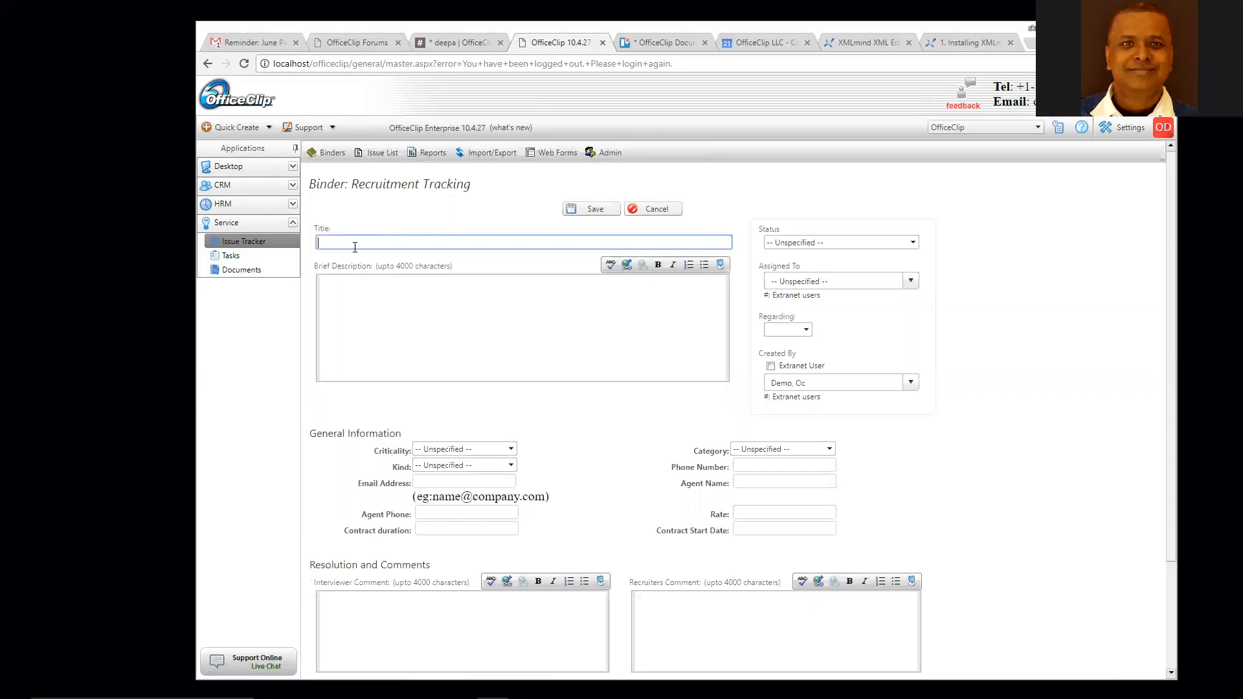
pyautogui.click(369, 287)
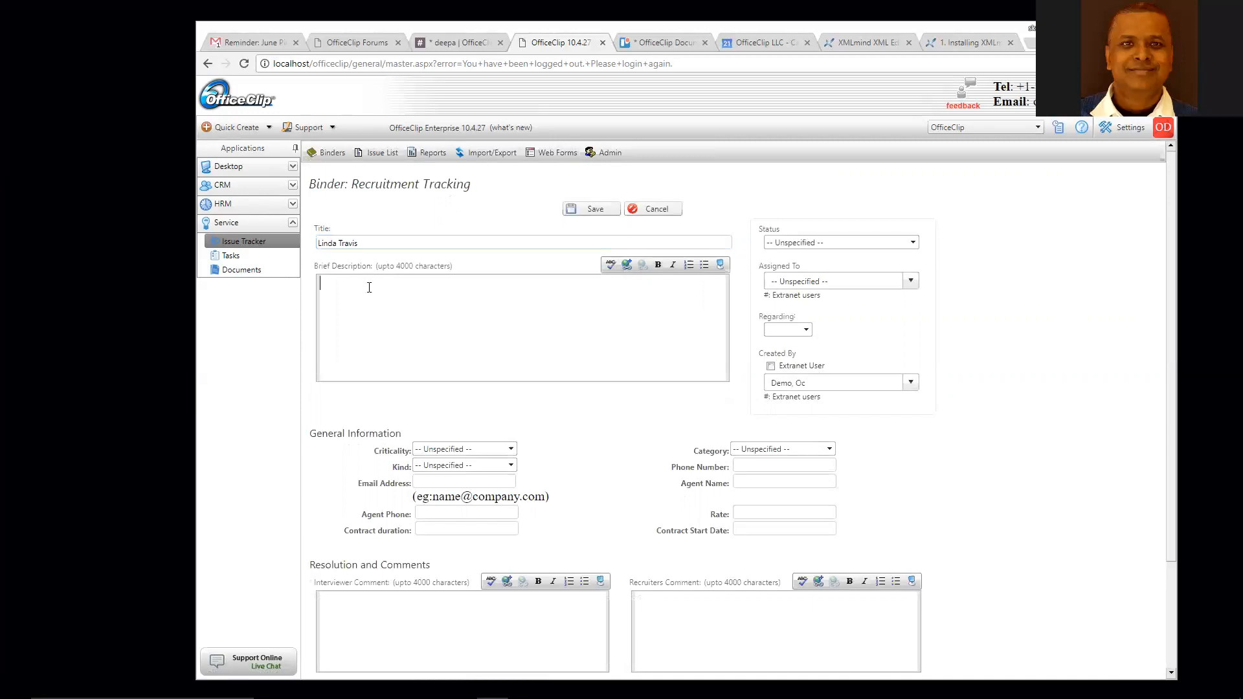
pyautogui.write('Applying for a job in Marketing')
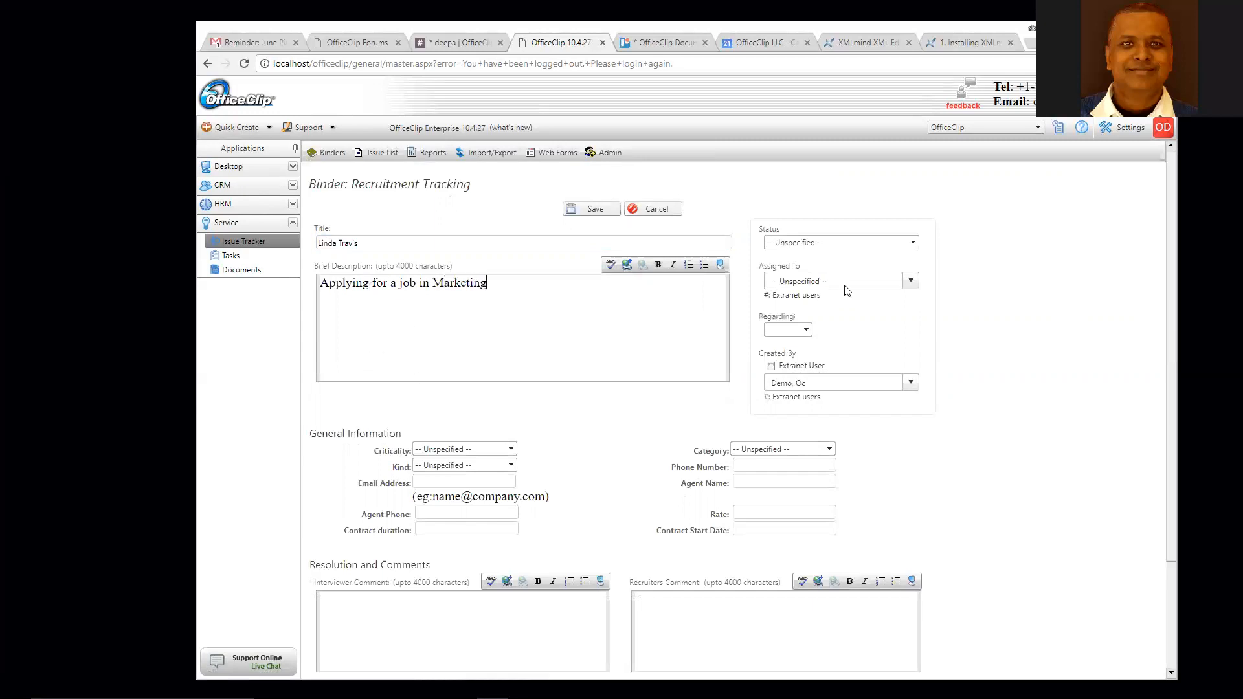
# - Set Obtained Resume, Low criticality, Contract to Hire, Master Degree; fill agent name and contract duration
pyautogui.click(835, 244)
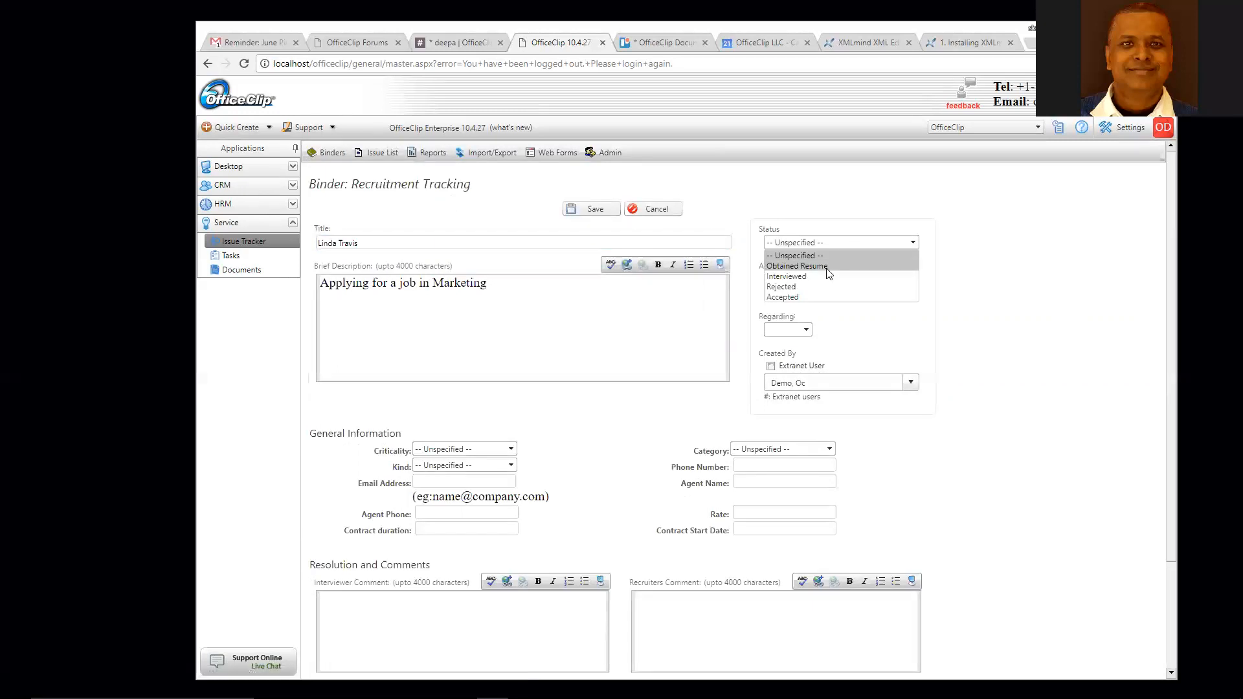
pyautogui.click(825, 268)
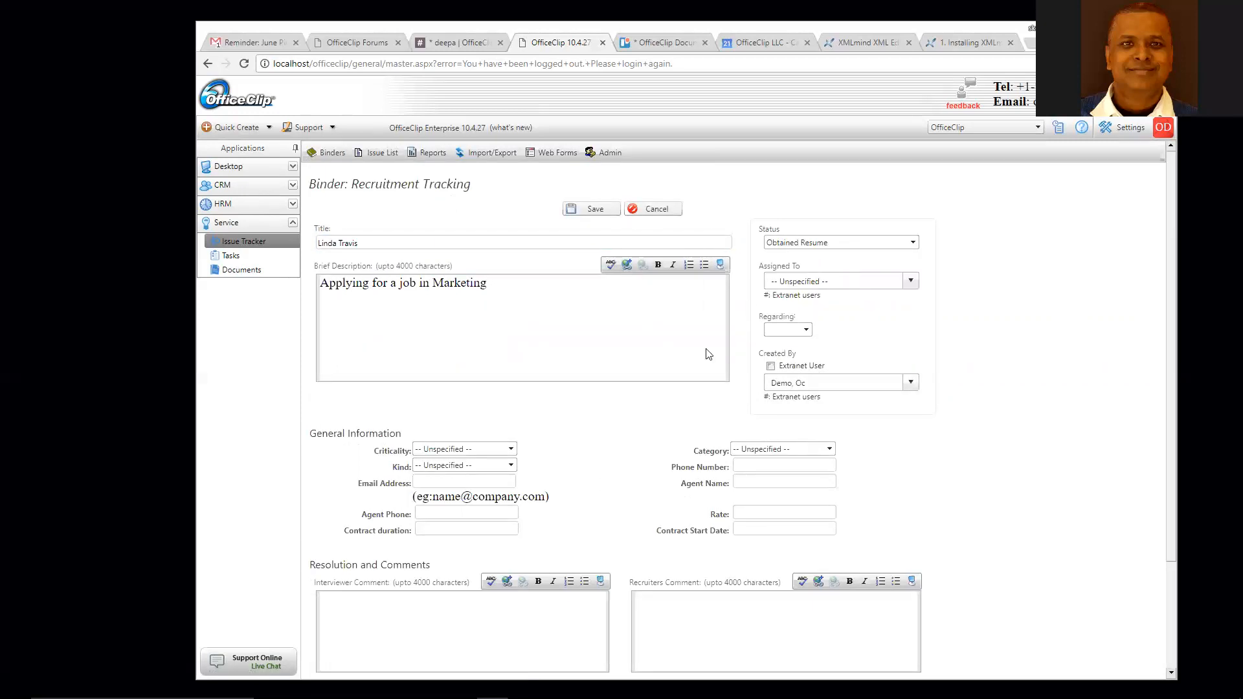
pyautogui.click(512, 450)
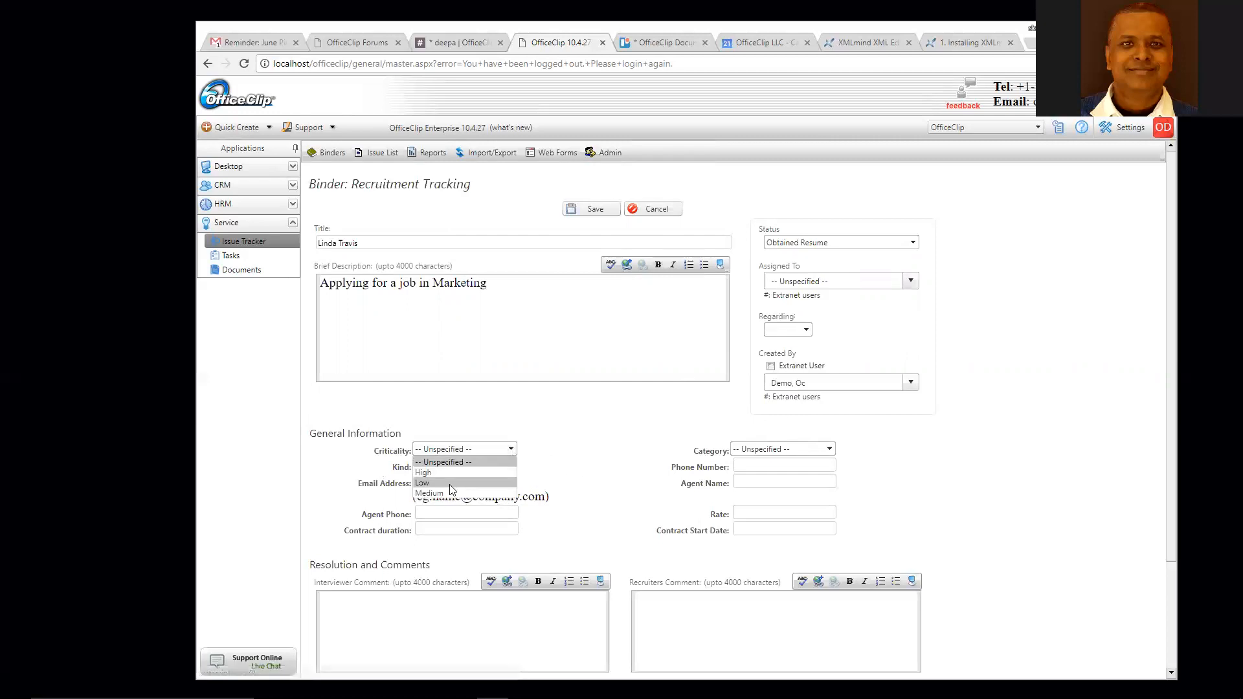
pyautogui.click(470, 483)
pyautogui.click(511, 468)
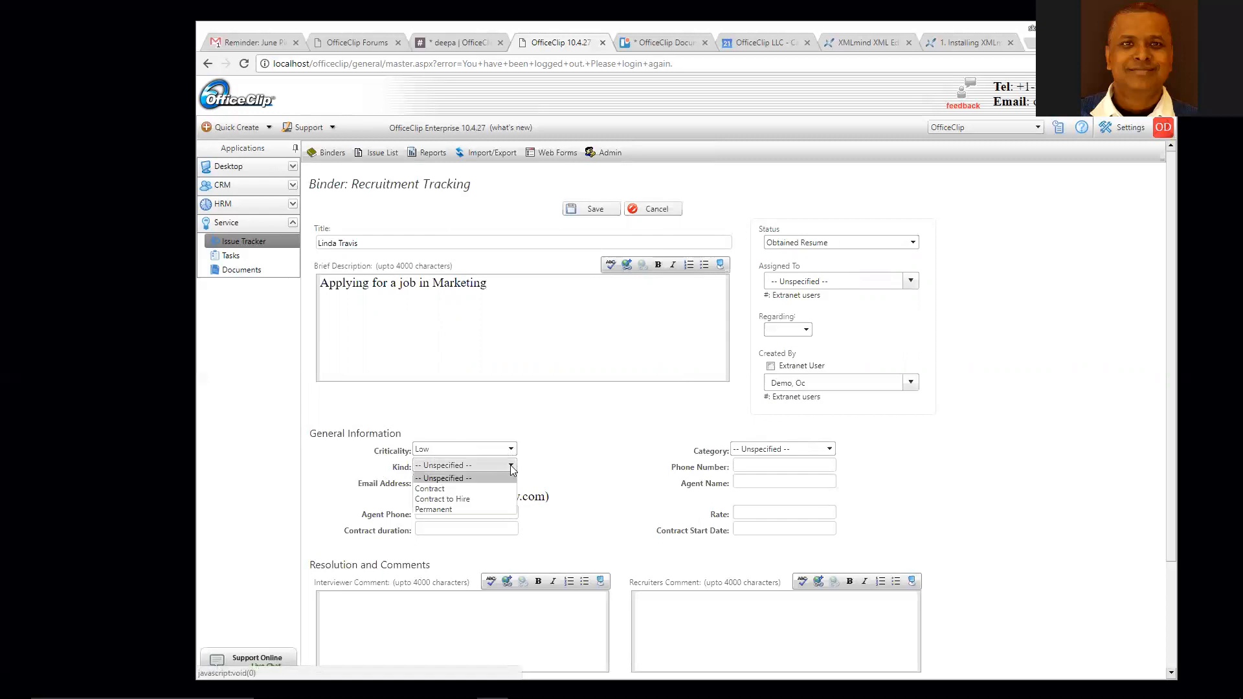
pyautogui.click(489, 499)
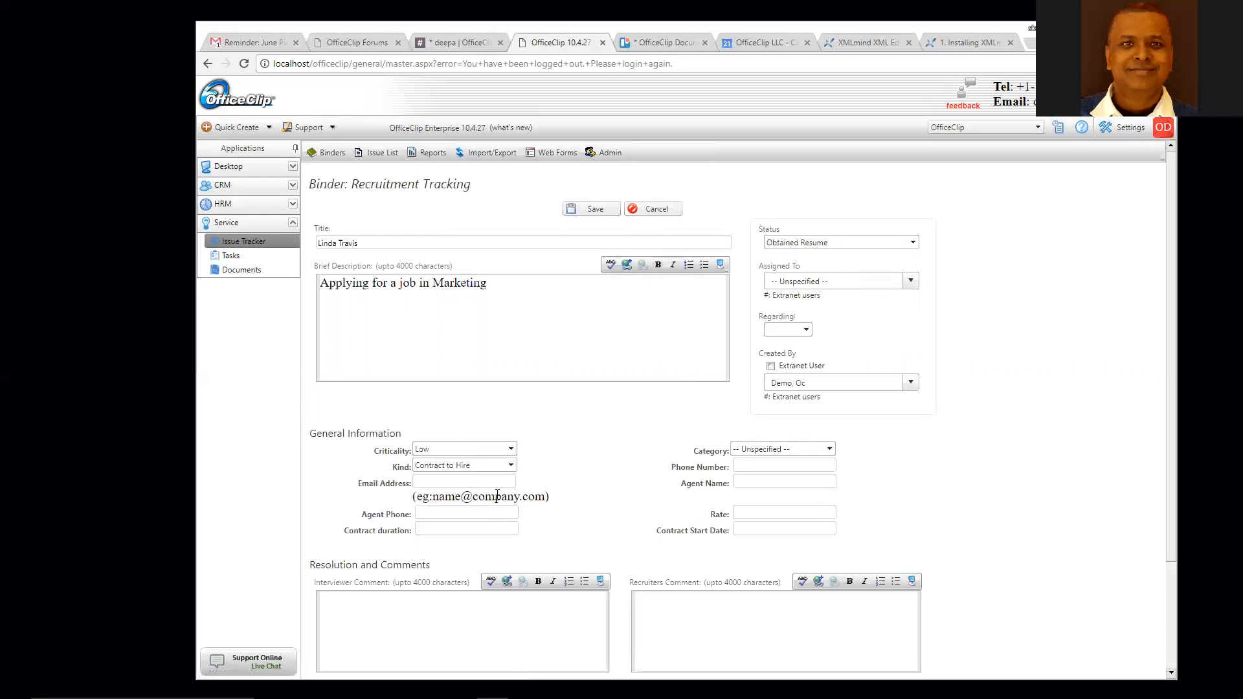
pyautogui.click(828, 449)
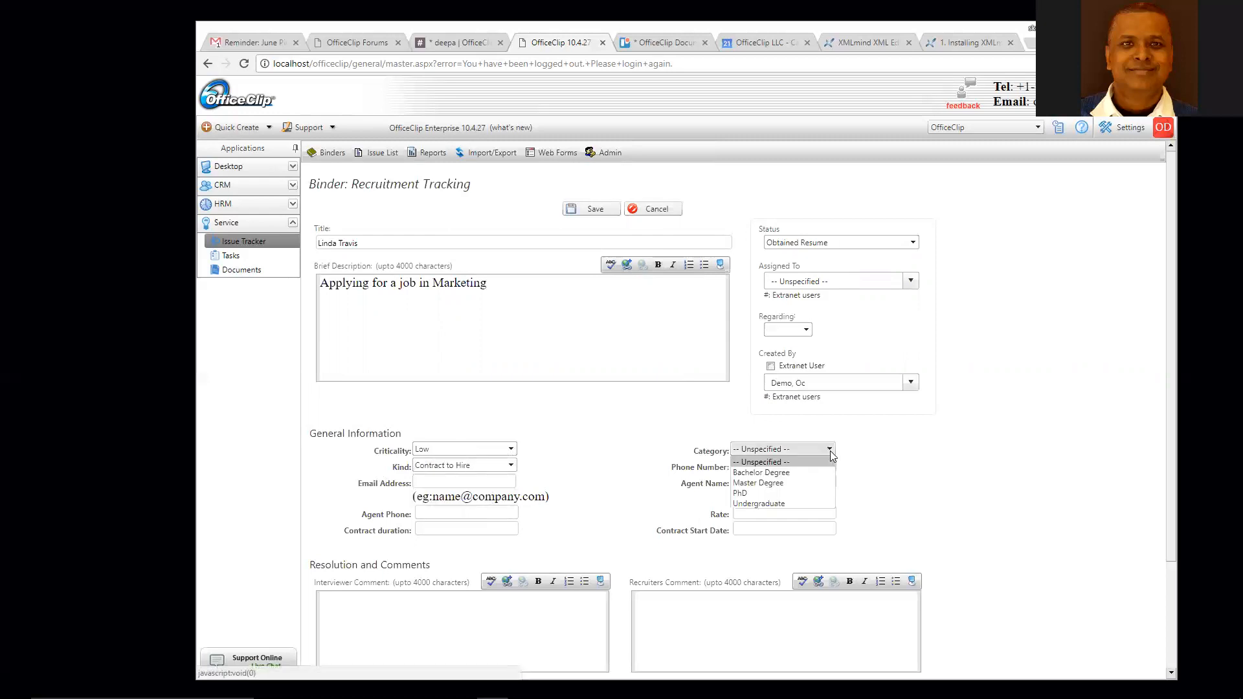
pyautogui.click(793, 483)
pyautogui.click(760, 483)
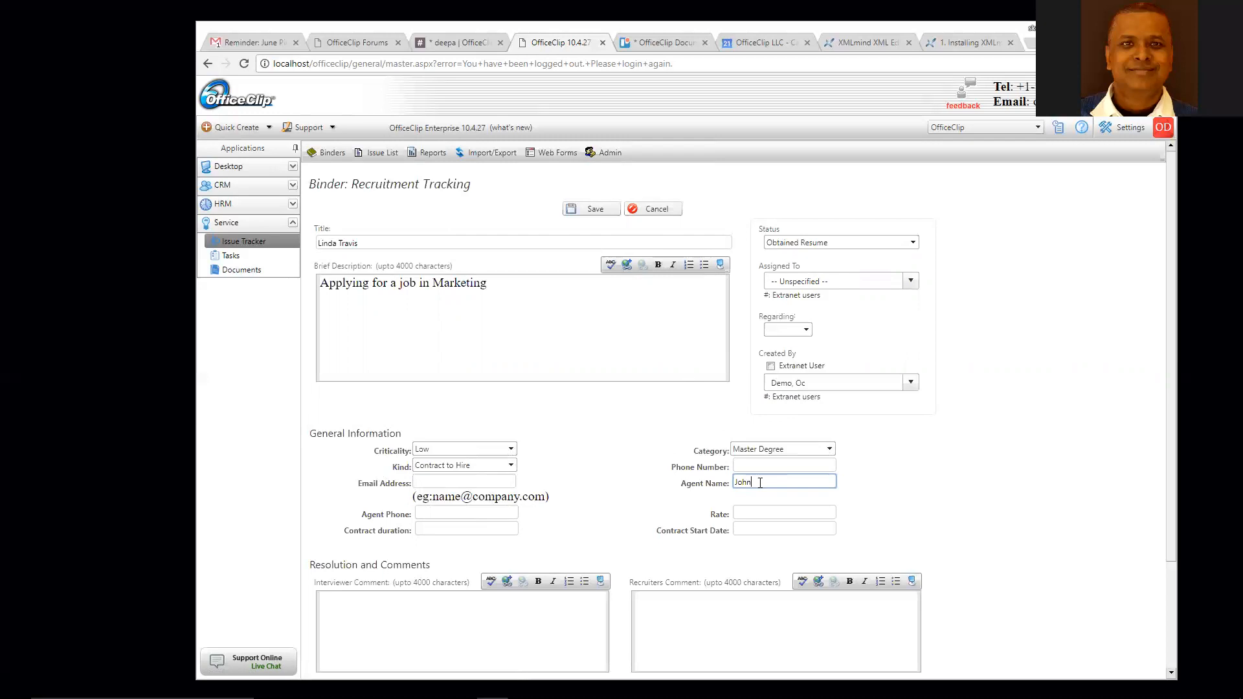
pyautogui.scroll(-2, 951, 508)
pyautogui.click(431, 527)
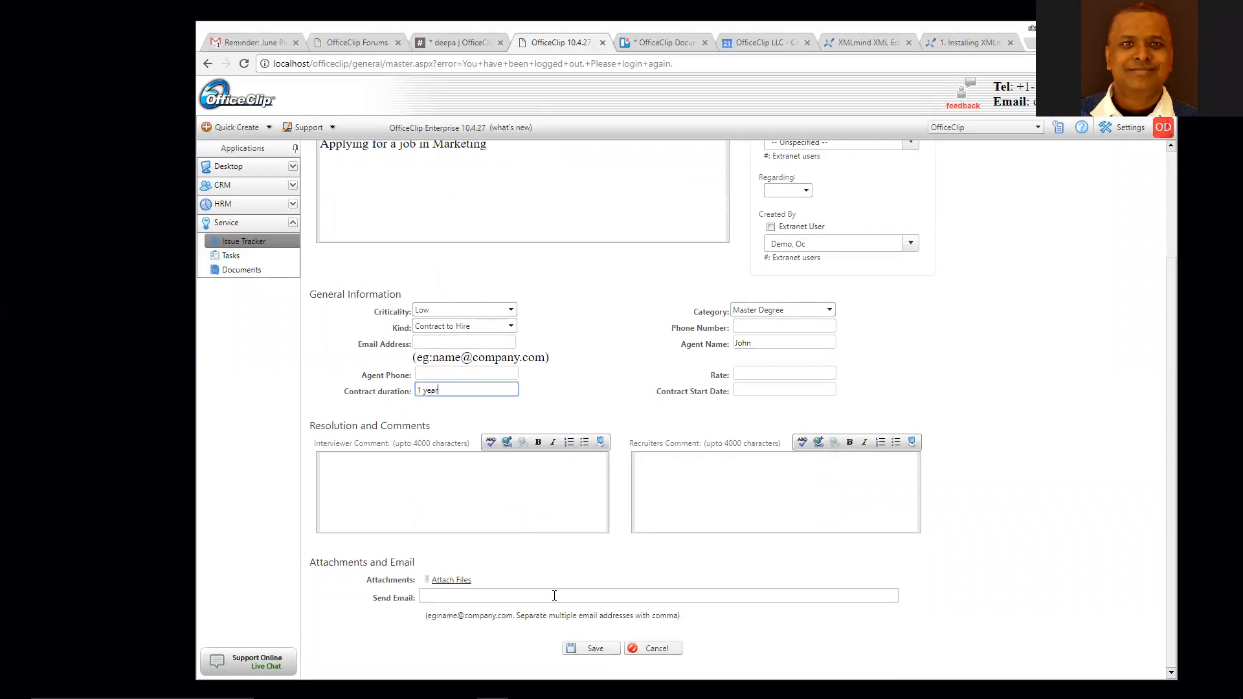
# - Attach the résumé file ba-ex04.pdf to the issue
pyautogui.click(458, 582)
pyautogui.scroll(-1, 712, 597)
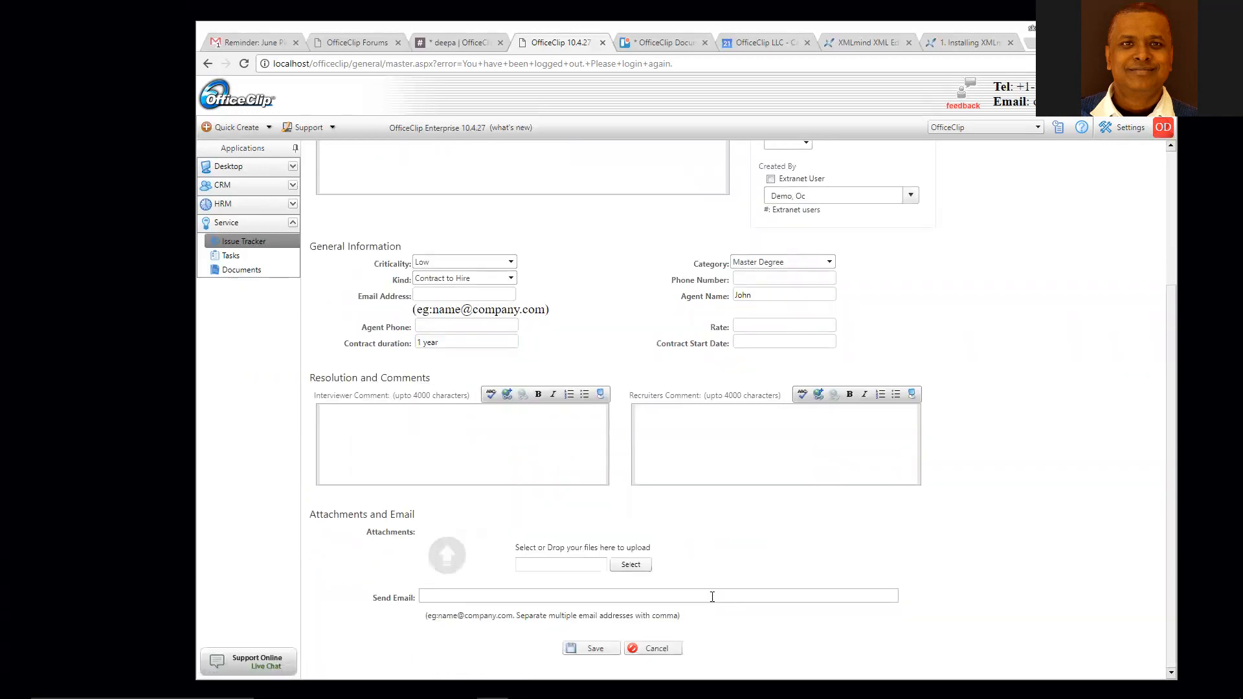
pyautogui.click(631, 566)
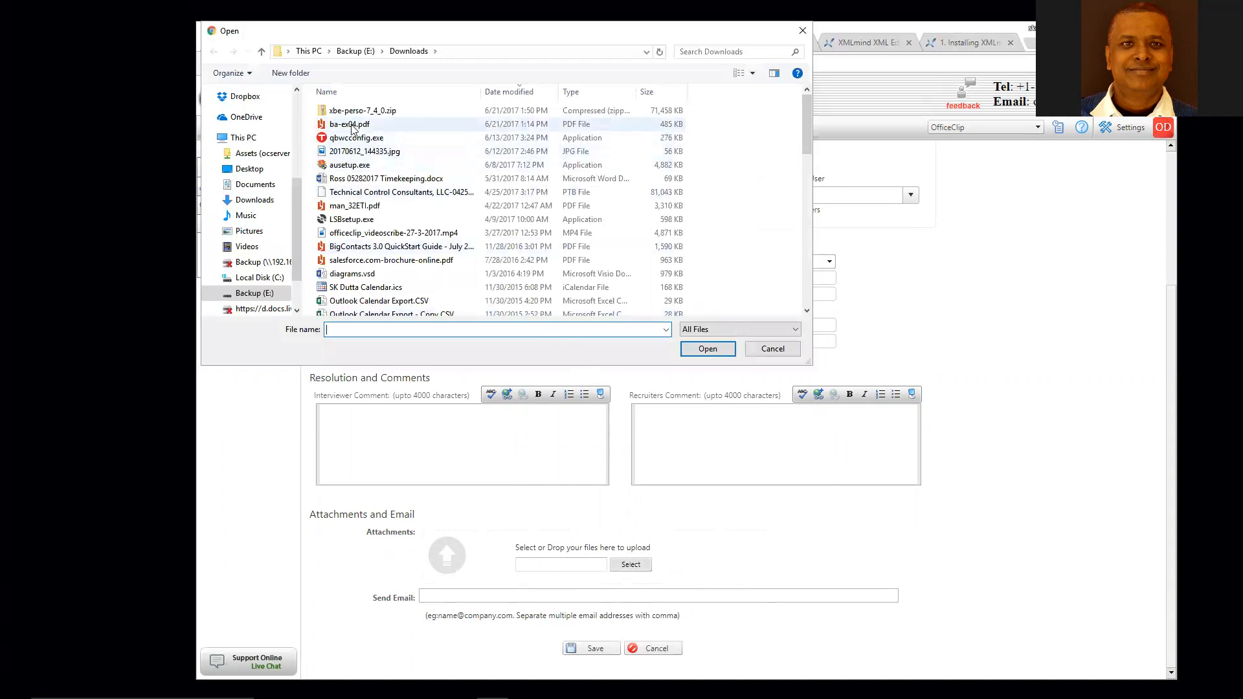
pyautogui.doubleClick(350, 125)
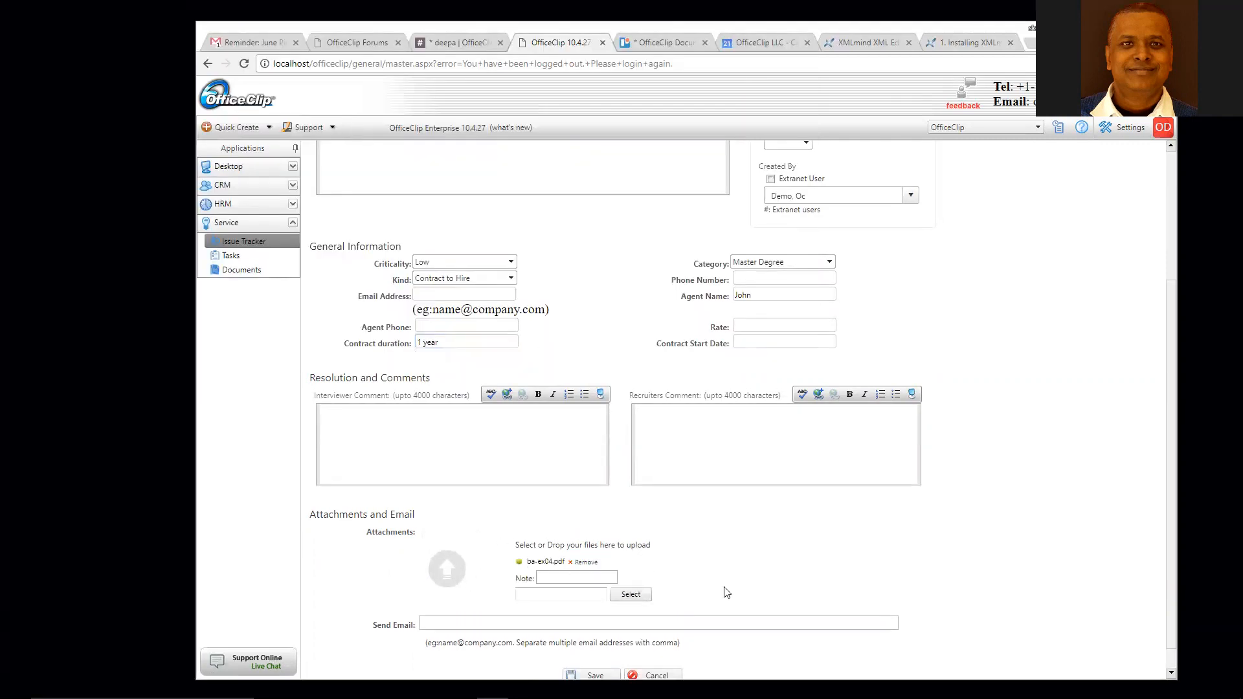
pyautogui.scroll(-1, 909, 590)
pyautogui.scroll(3, 438, 486)
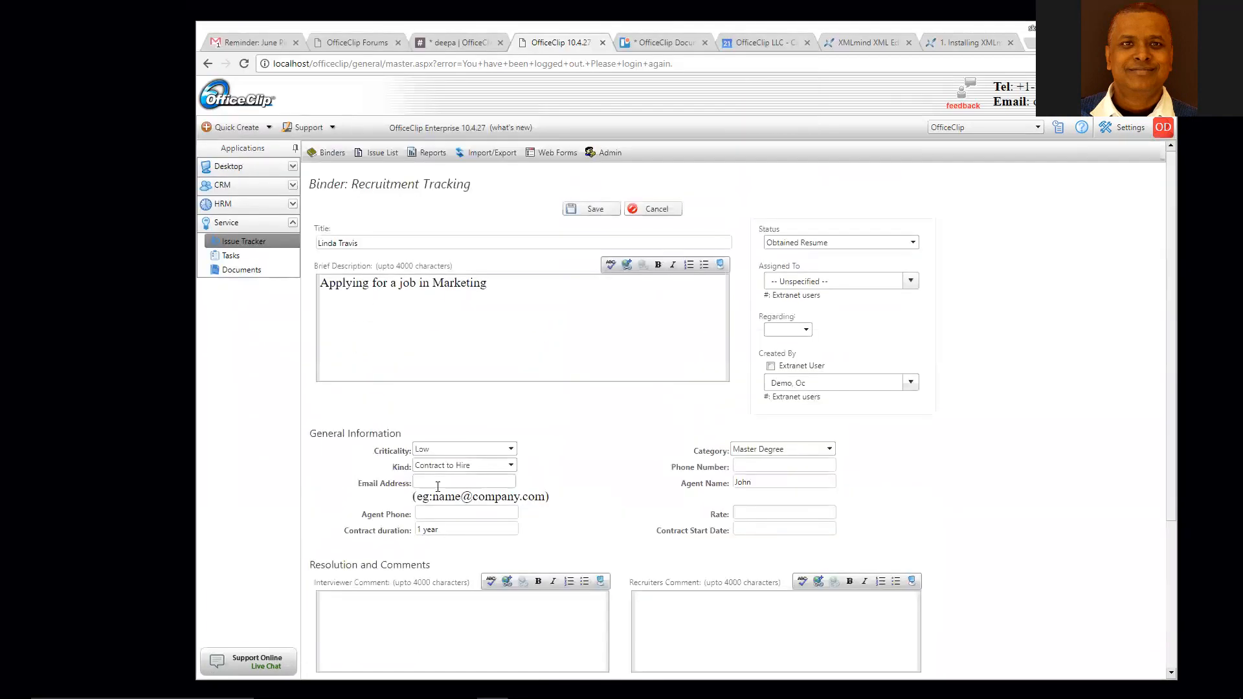
pyautogui.scroll(-3, 485, 533)
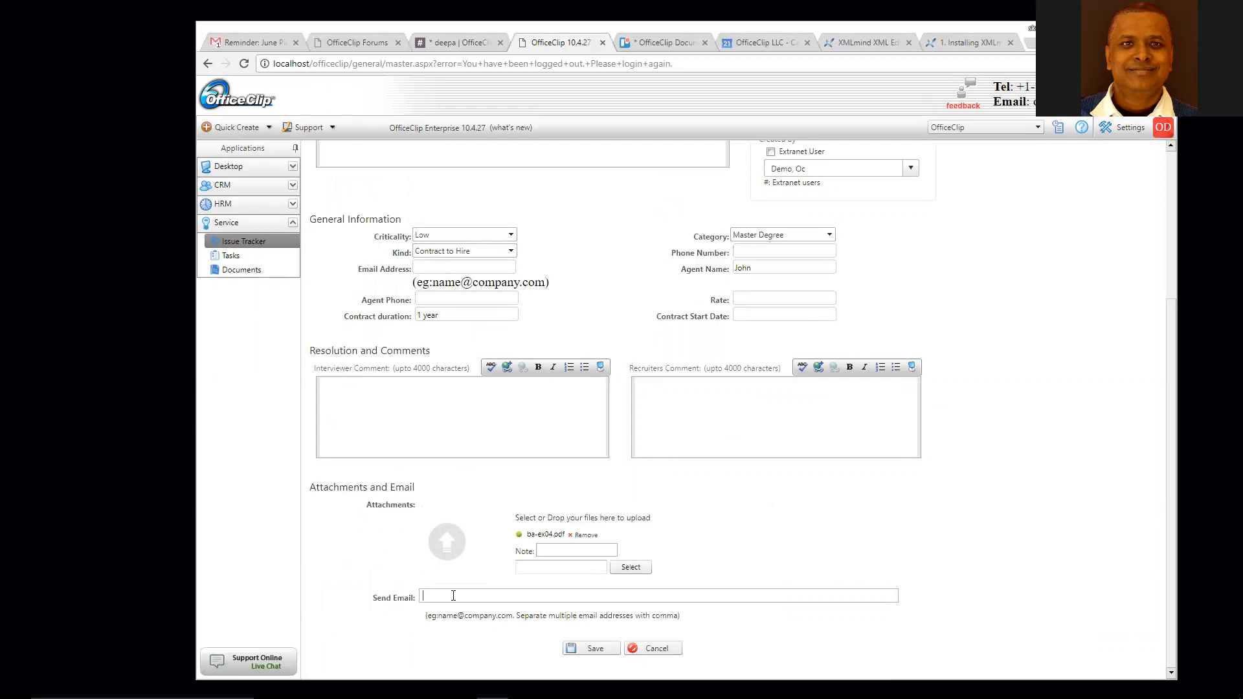
# - Enter the candidate's e-mail address and save the issue
pyautogui.click(464, 270)
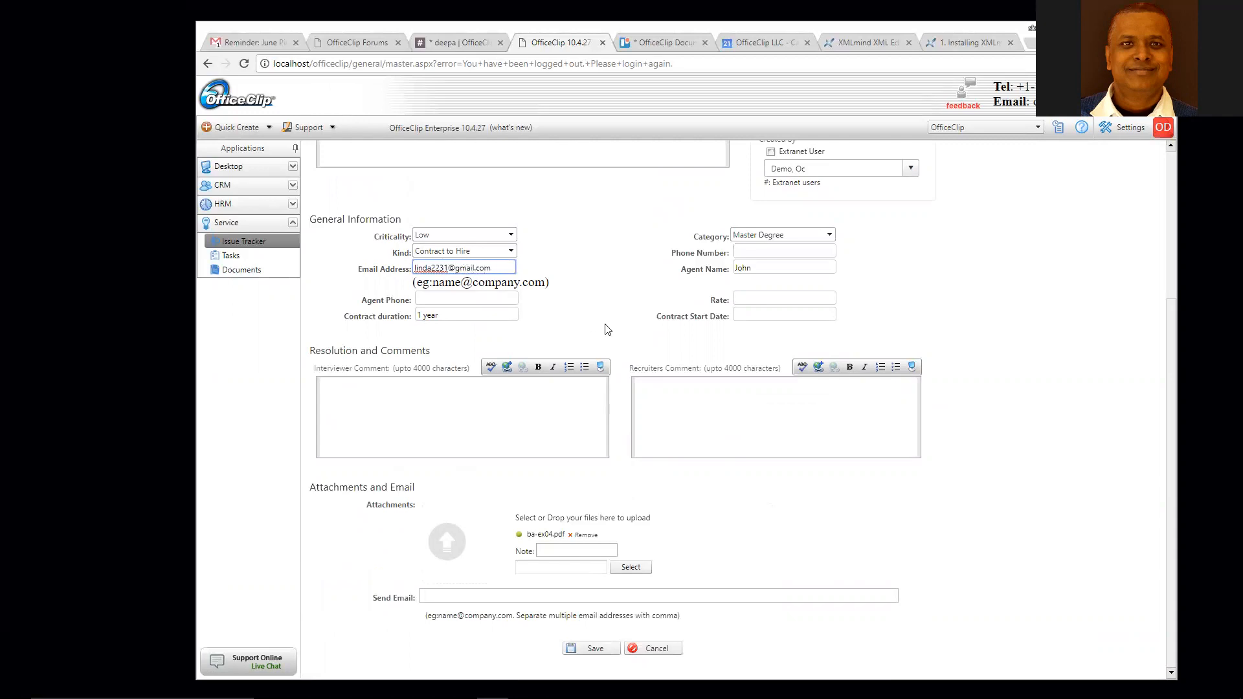
pyautogui.click(586, 317)
pyautogui.click(590, 648)
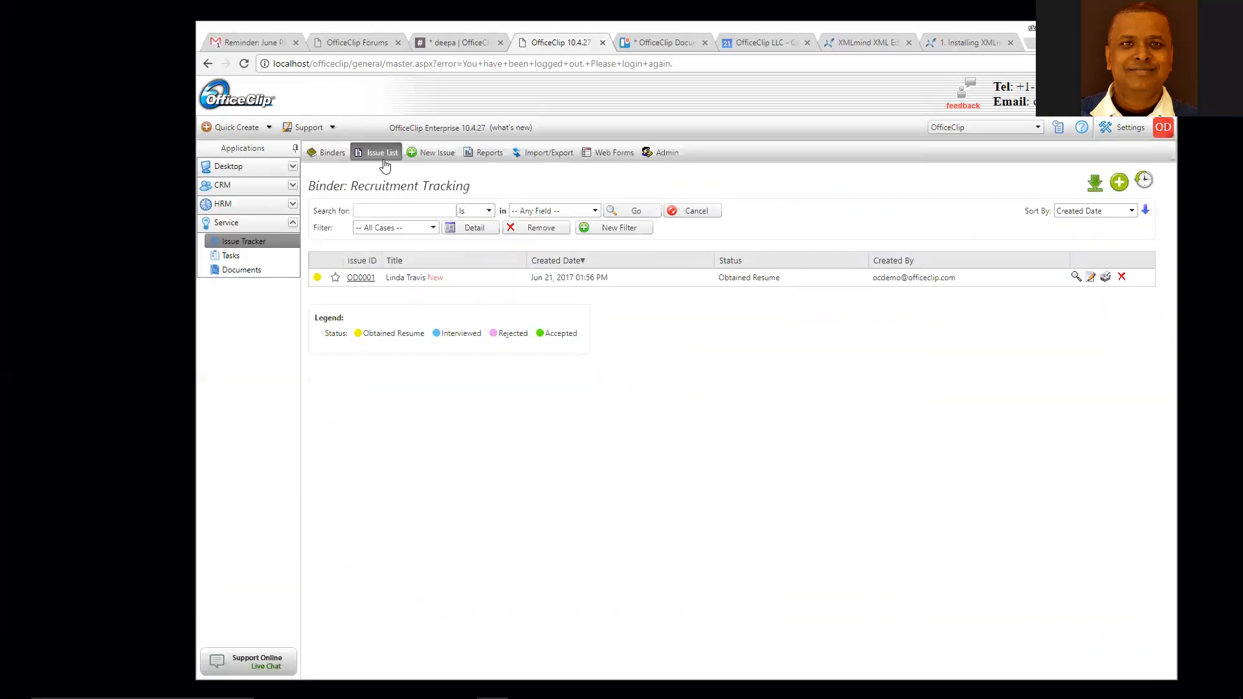
# - Open the Recruitment Tracking binder's issue list and check its filters, keeping all cases
pyautogui.click(326, 155)
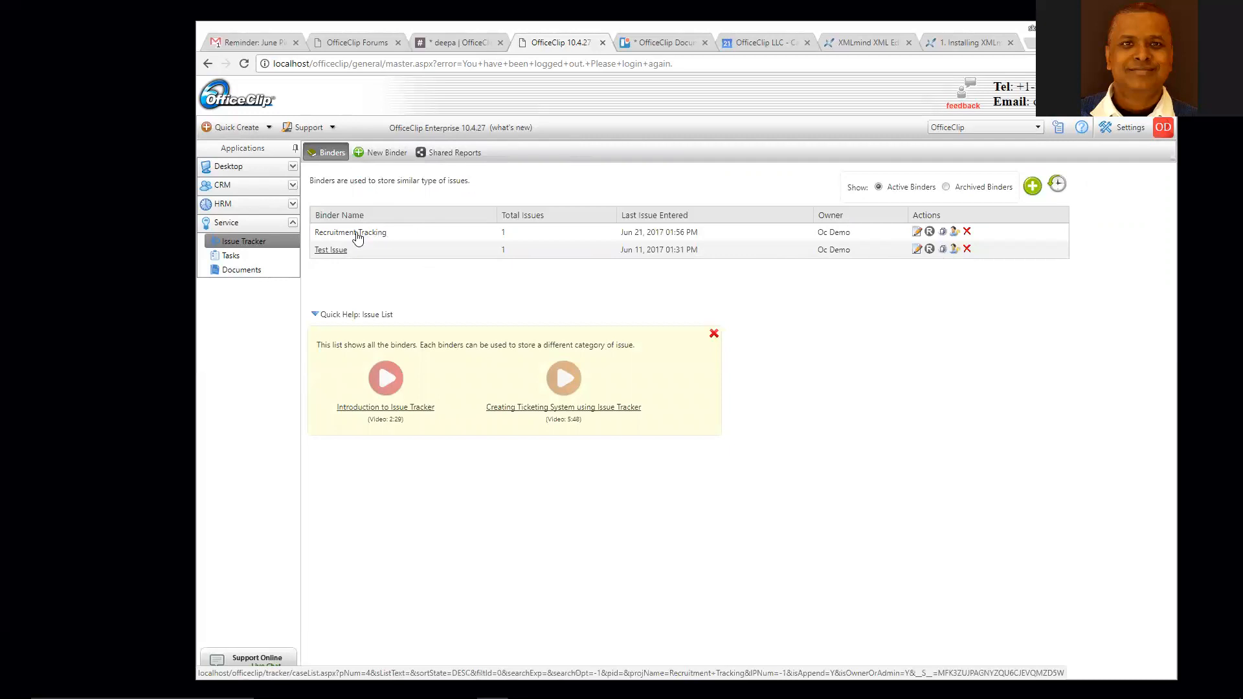
pyautogui.click(358, 236)
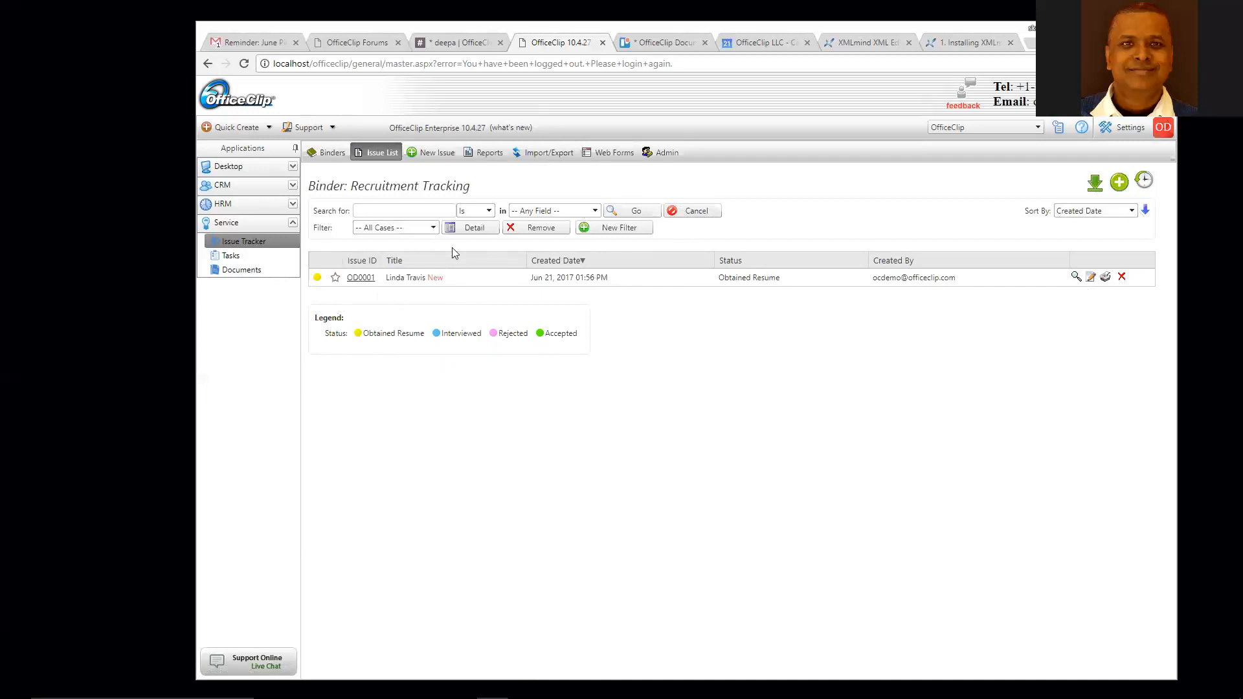
pyautogui.click(434, 228)
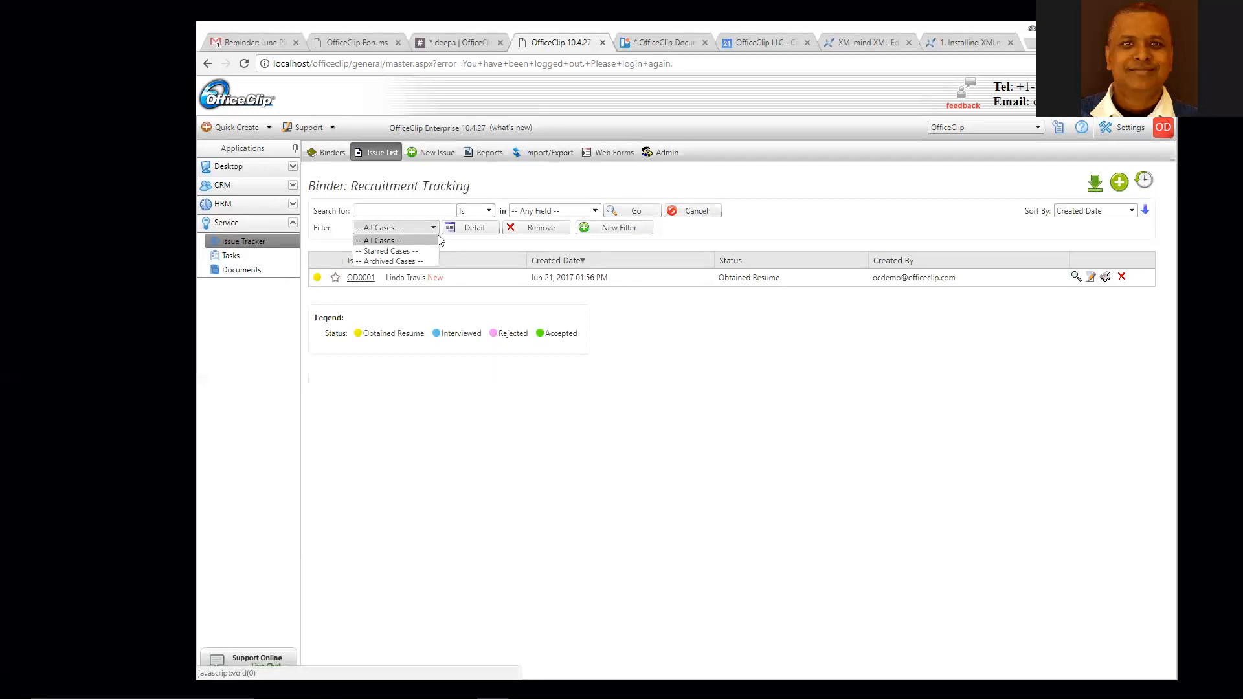
pyautogui.click(716, 374)
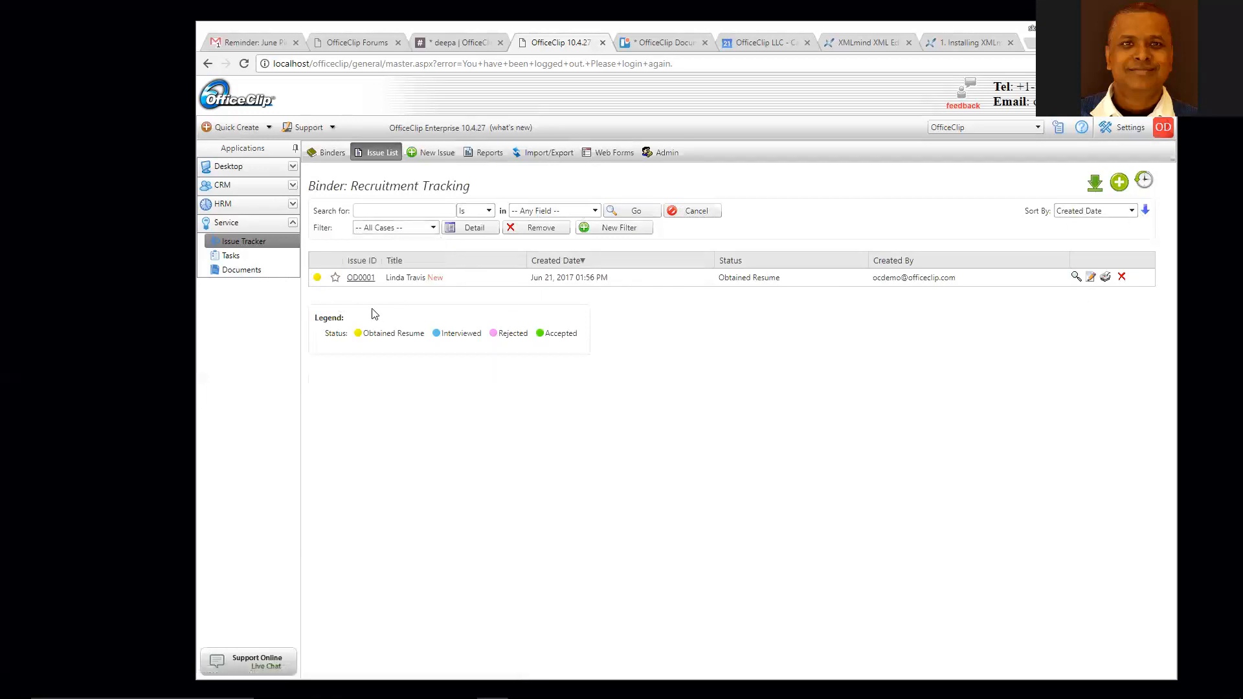
# - Star and unstar issue OD0001, then open it
pyautogui.click(335, 278)
pyautogui.click(335, 279)
pyautogui.click(362, 282)
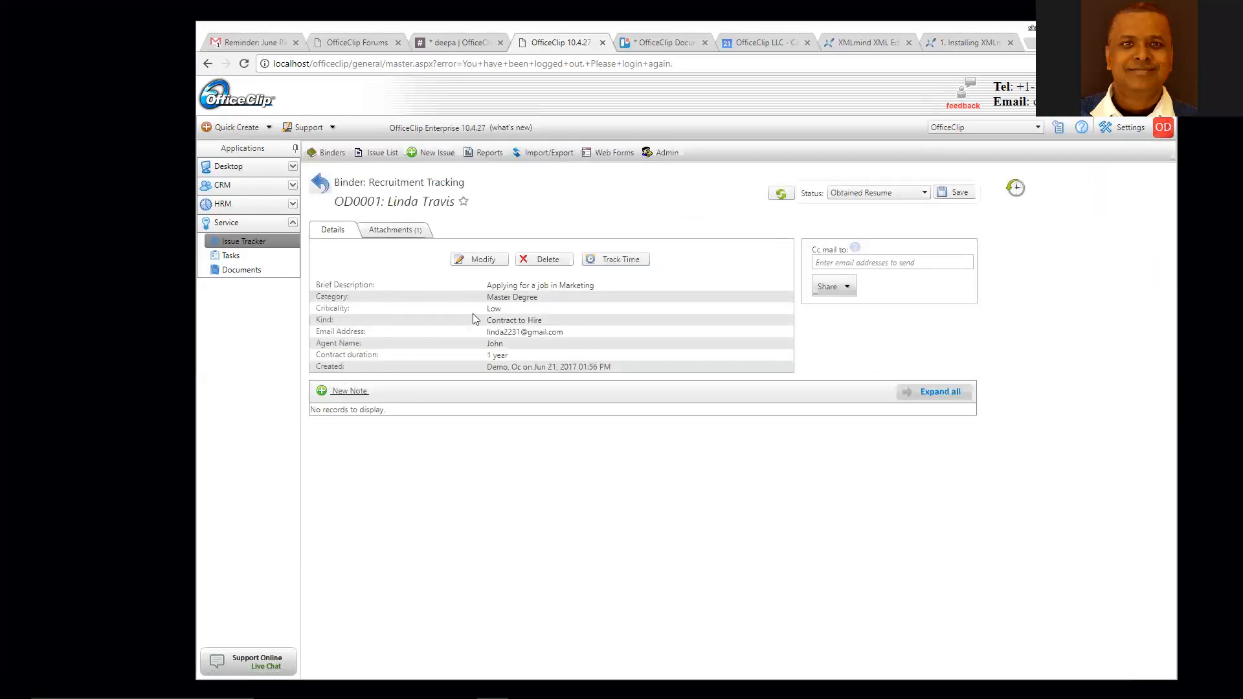
# - Open OD0001's ba-ex04.pdf attachment and scroll through the résumé
pyautogui.click(389, 233)
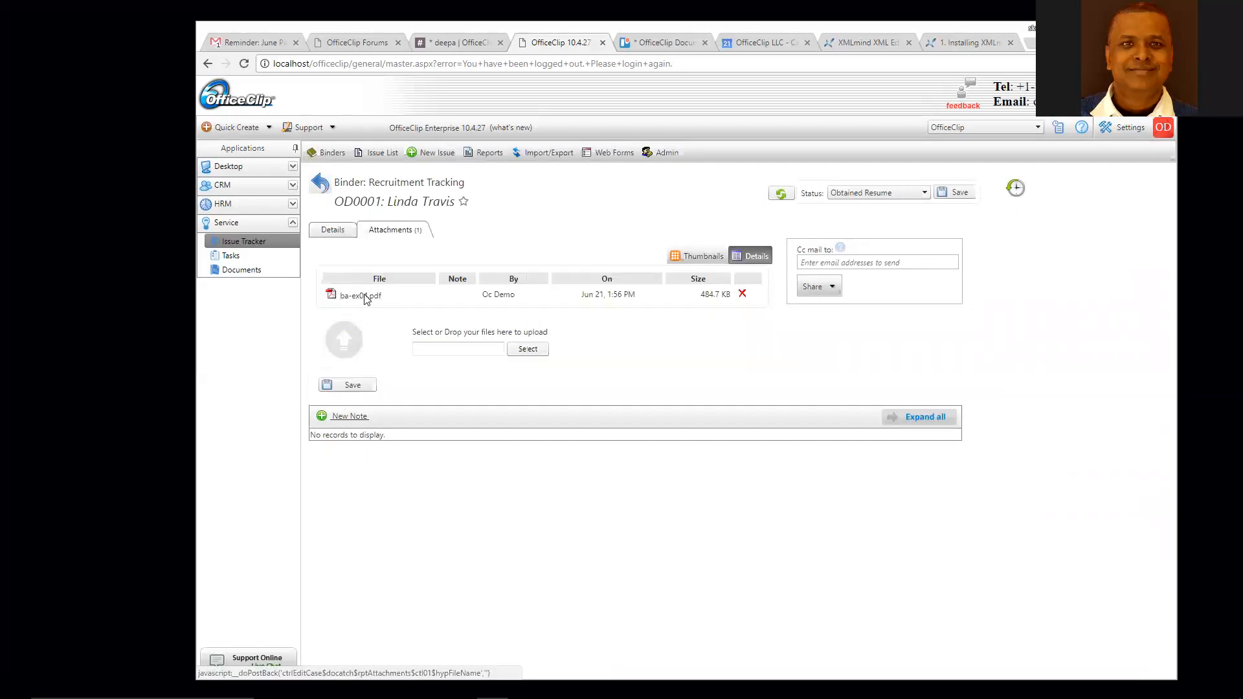
pyautogui.click(364, 296)
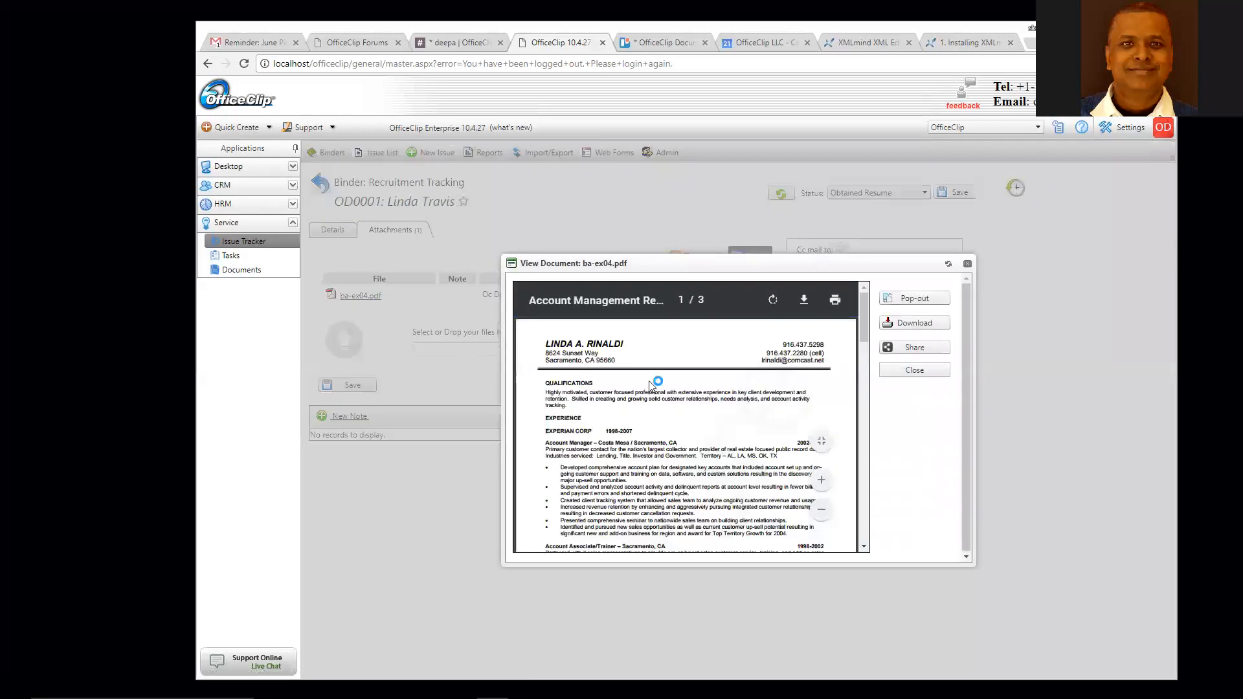
pyautogui.scroll(-5, 636, 511)
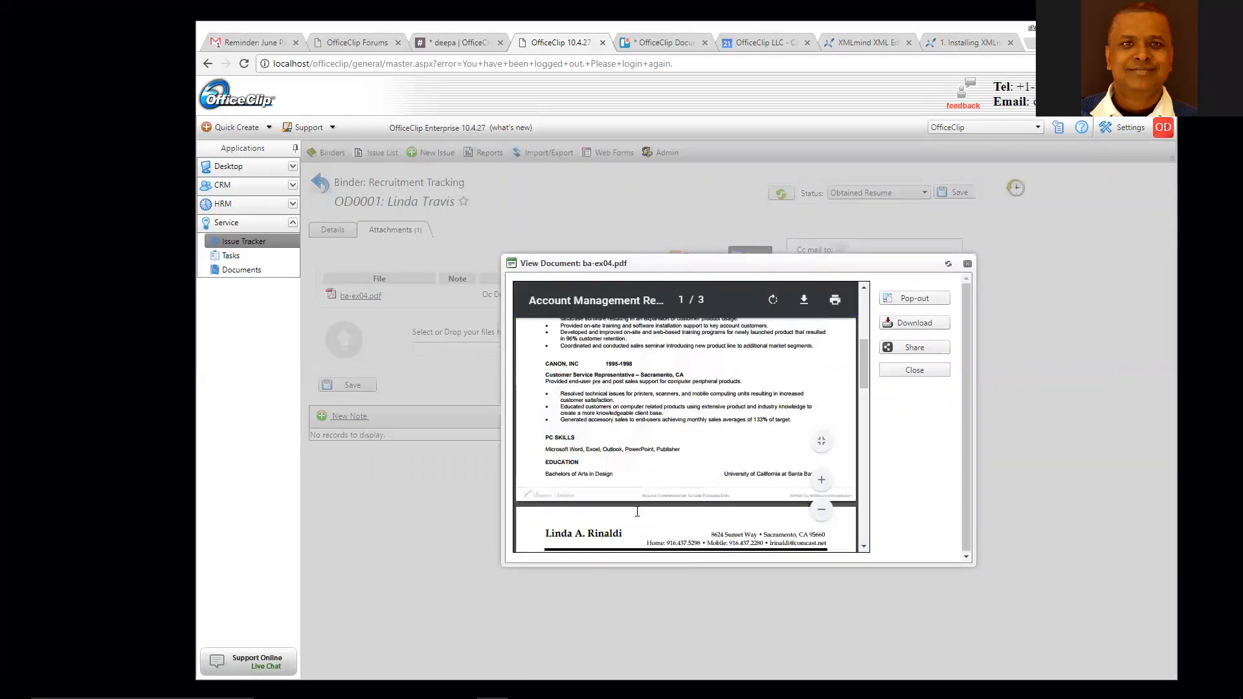
pyautogui.scroll(-4, 637, 511)
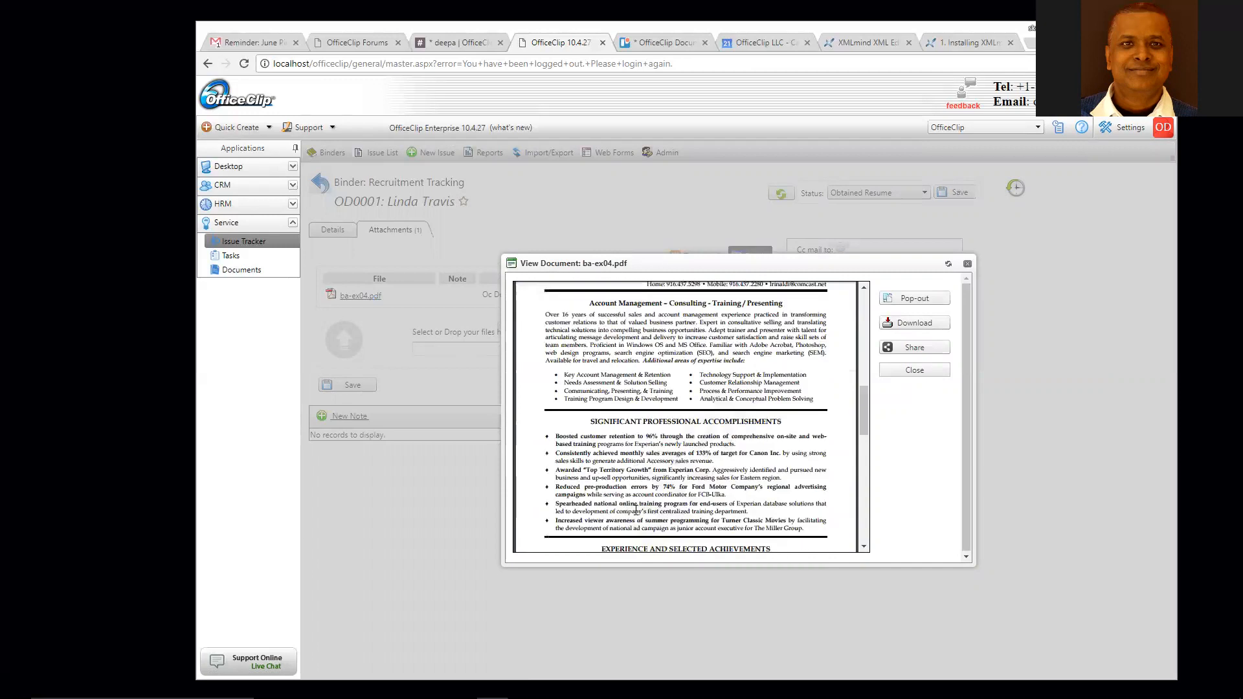
pyautogui.scroll(-6, 637, 511)
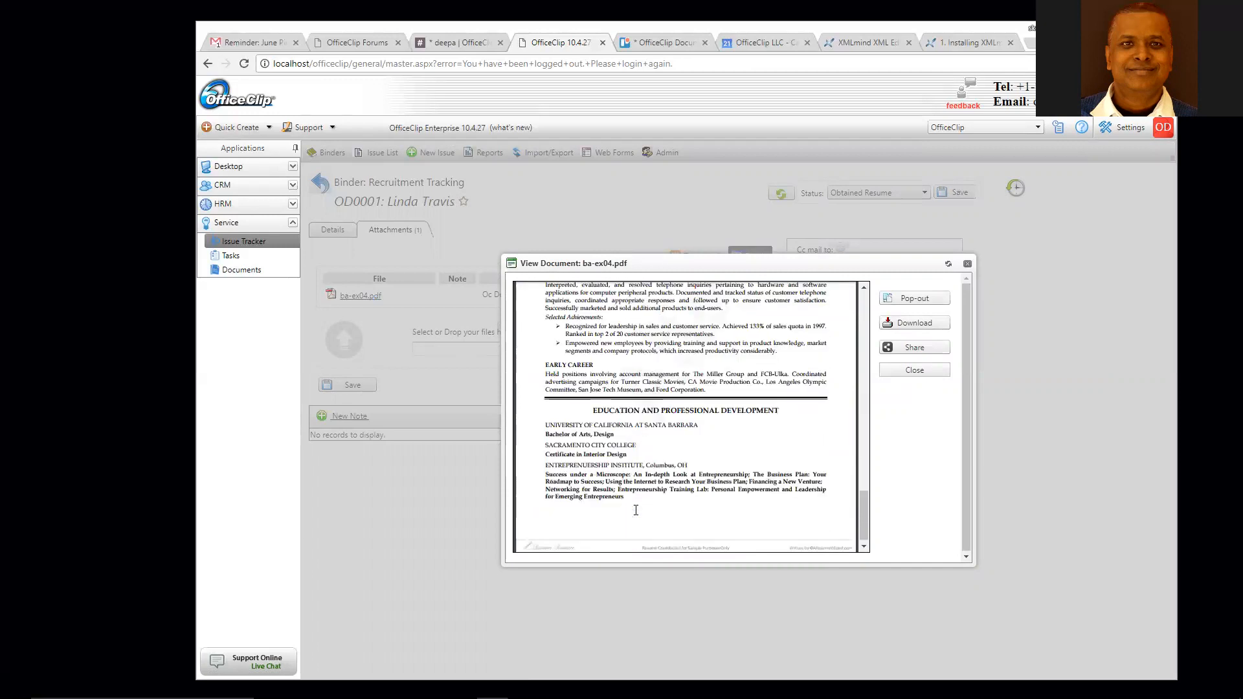
pyautogui.scroll(10, 635, 510)
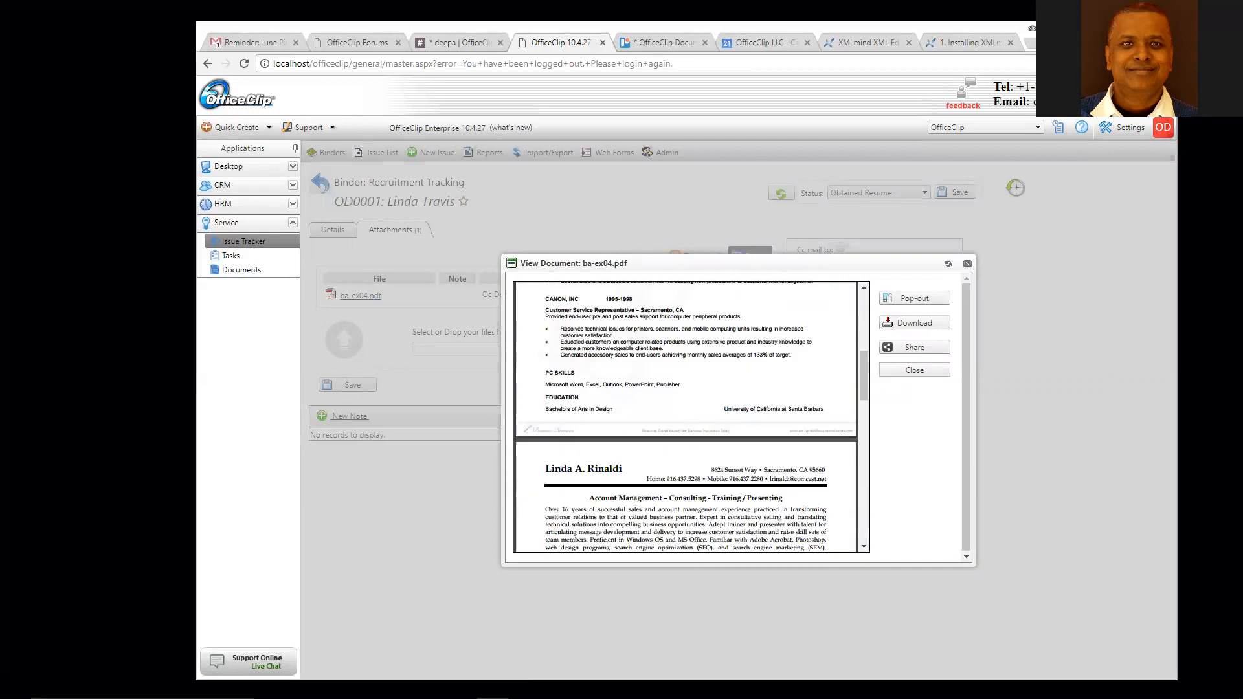
pyautogui.scroll(-5, 635, 510)
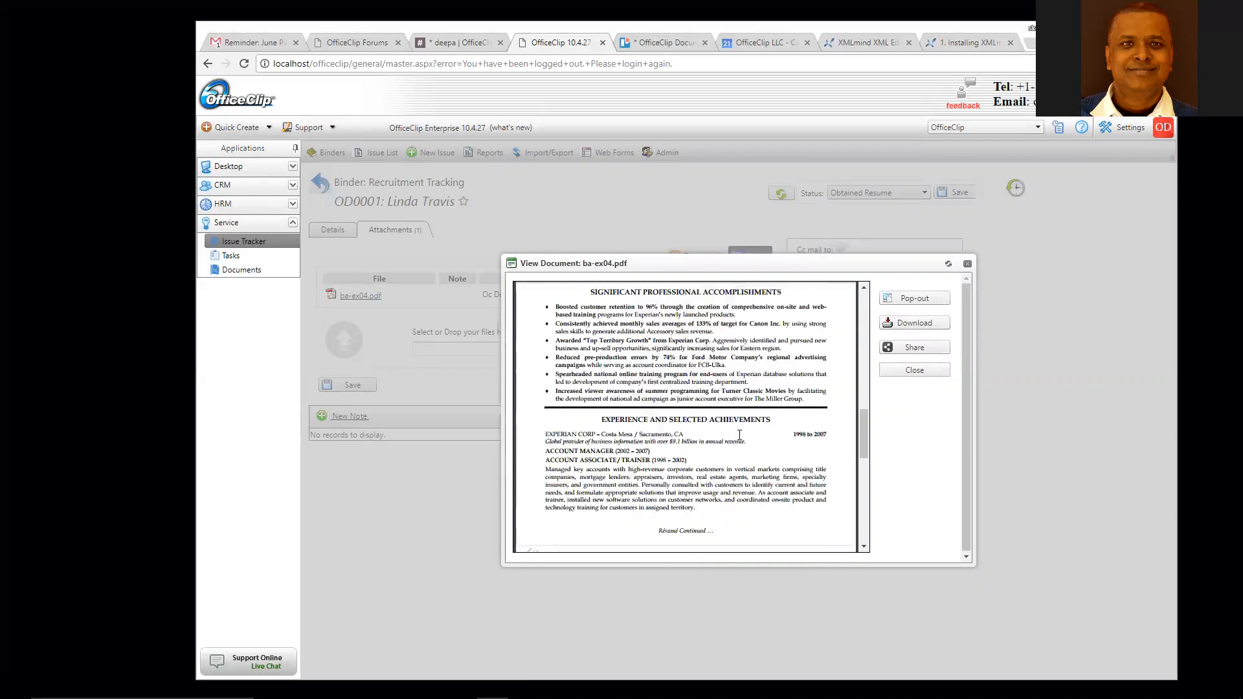
# - View the résumé in a separate window, then close it and the document viewer
pyautogui.click(912, 298)
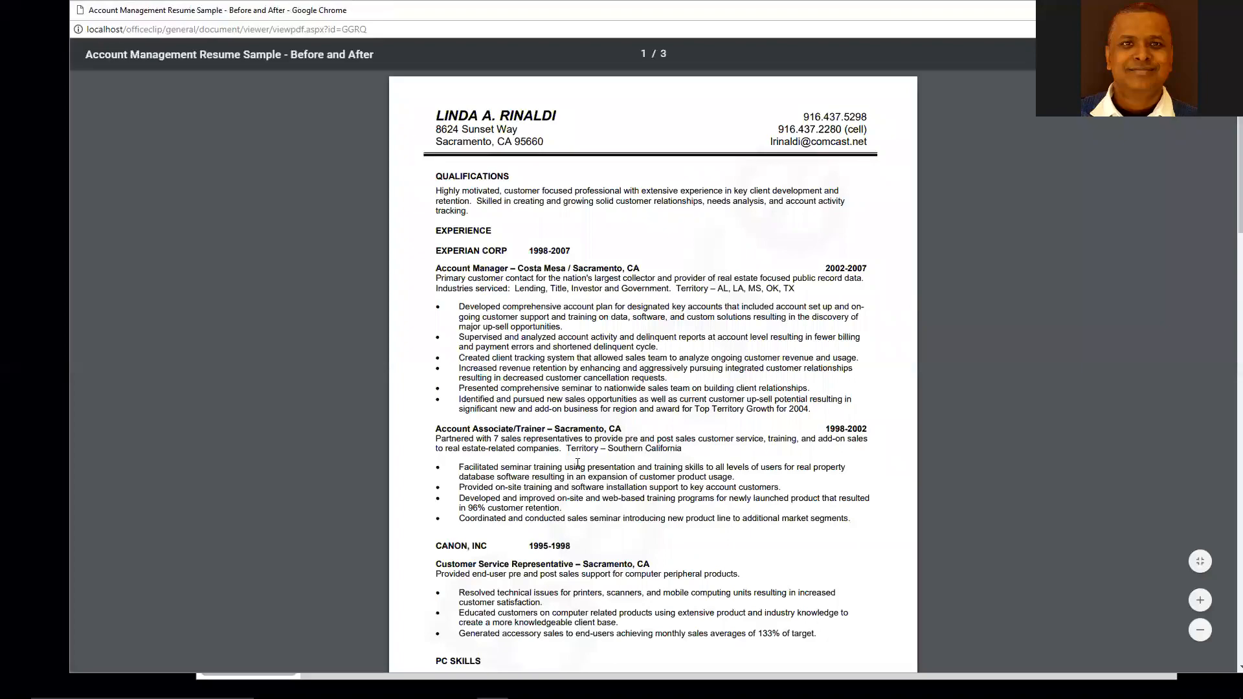
pyautogui.scroll(-20, 576, 464)
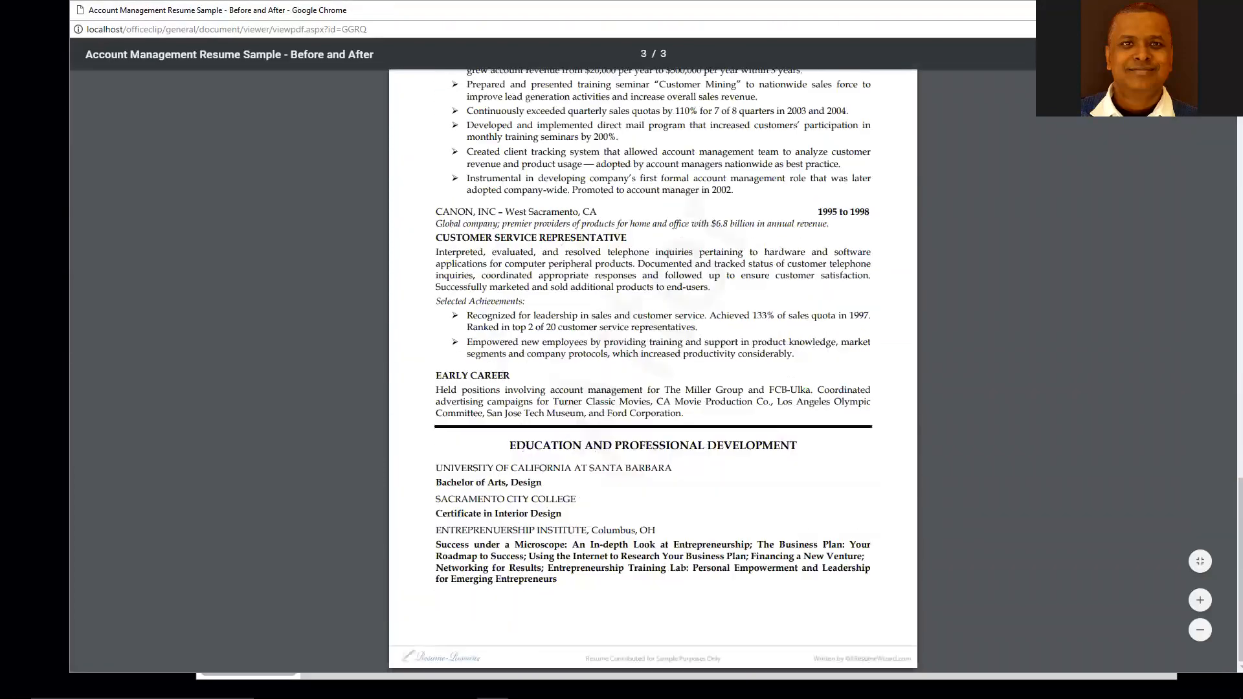
pyautogui.hotkey('ctrl', 'w')
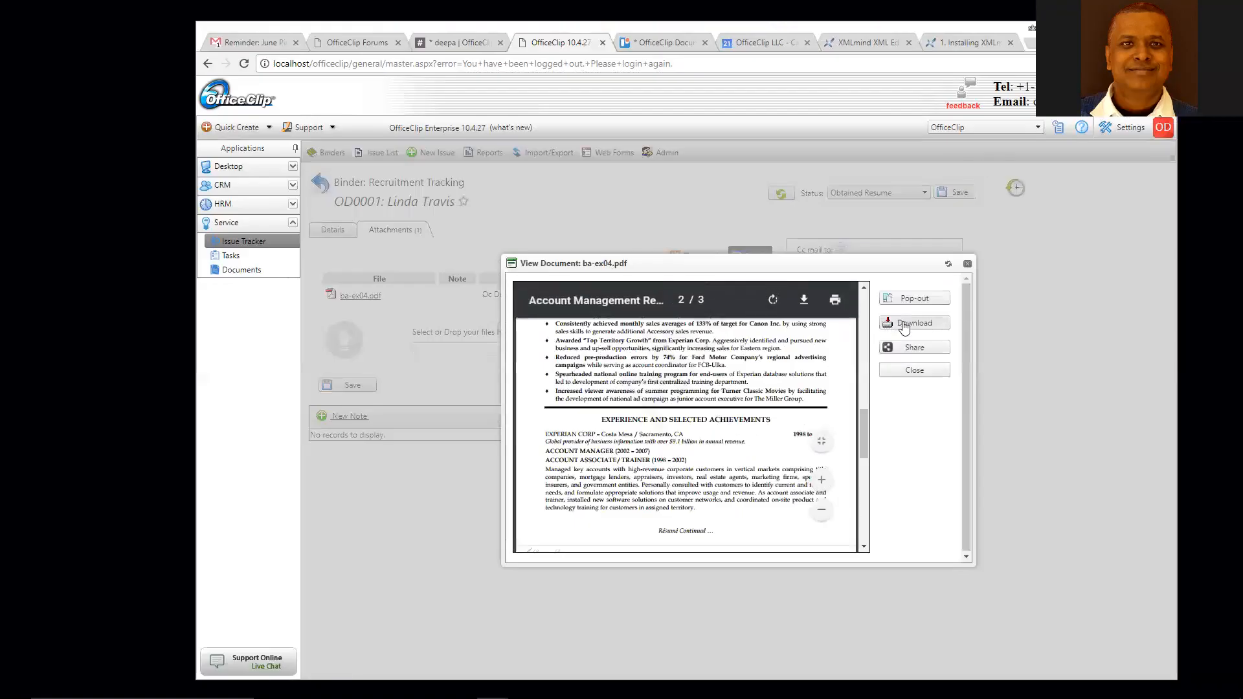
pyautogui.click(915, 371)
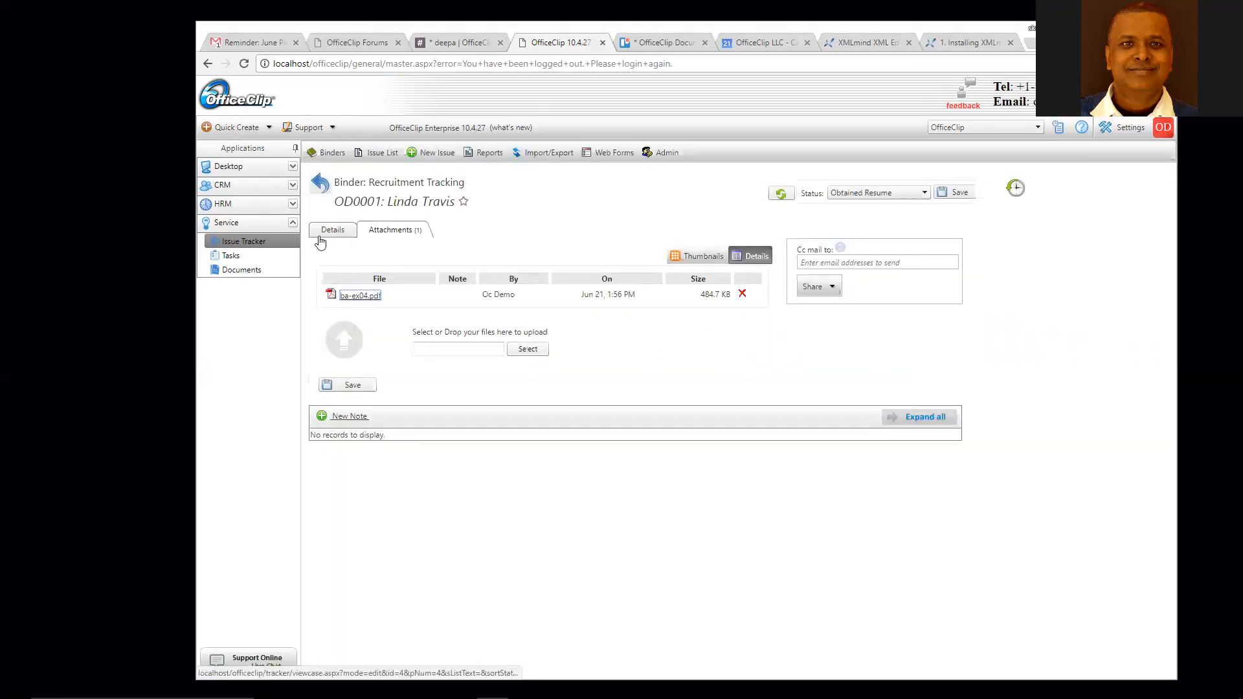
# - Back on OD0001's details, start a new note visible to OfficeClip Users
pyautogui.click(327, 233)
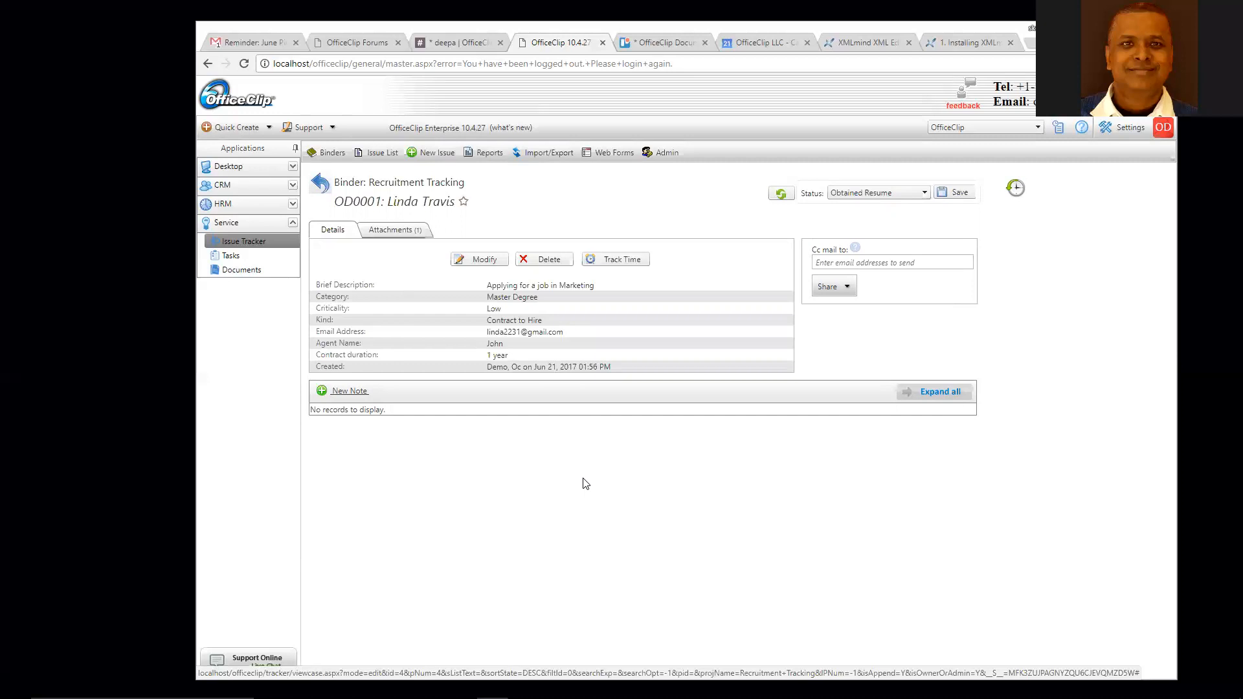
pyautogui.click(339, 393)
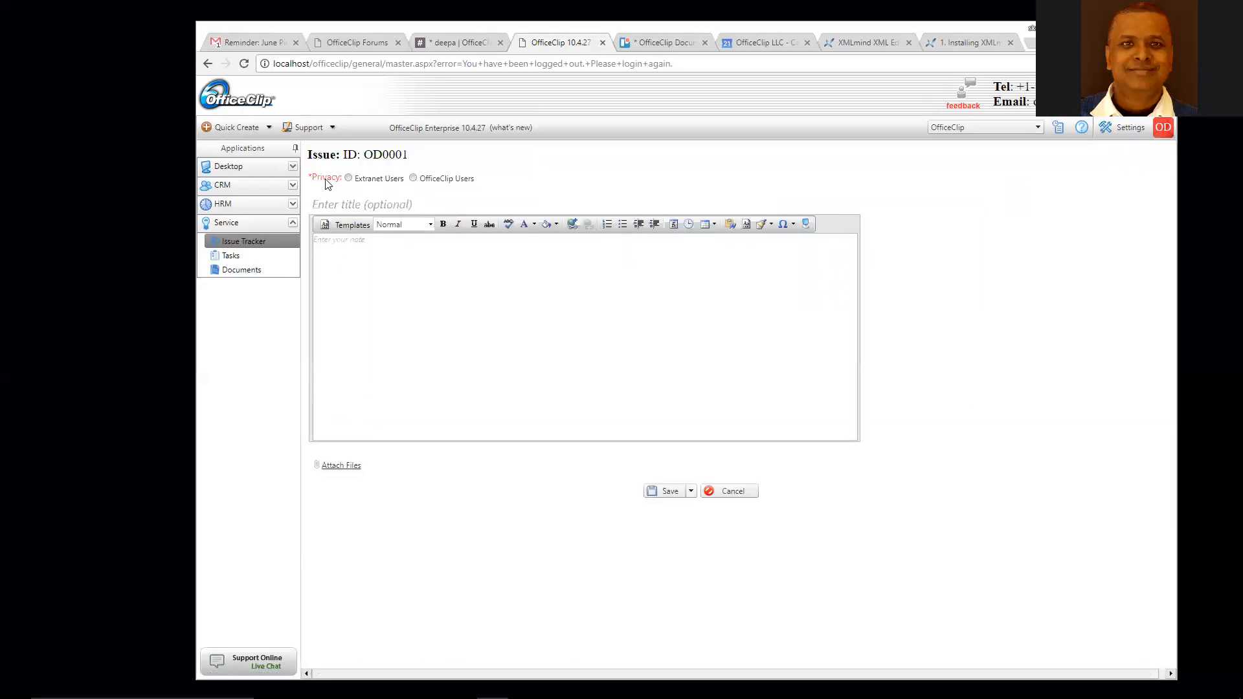
pyautogui.click(413, 179)
pyautogui.click(380, 251)
# - Title the note 'Interviewed Candidate', note the Marketing fit with 'Marketing' bolded, and save
pyautogui.click(414, 206)
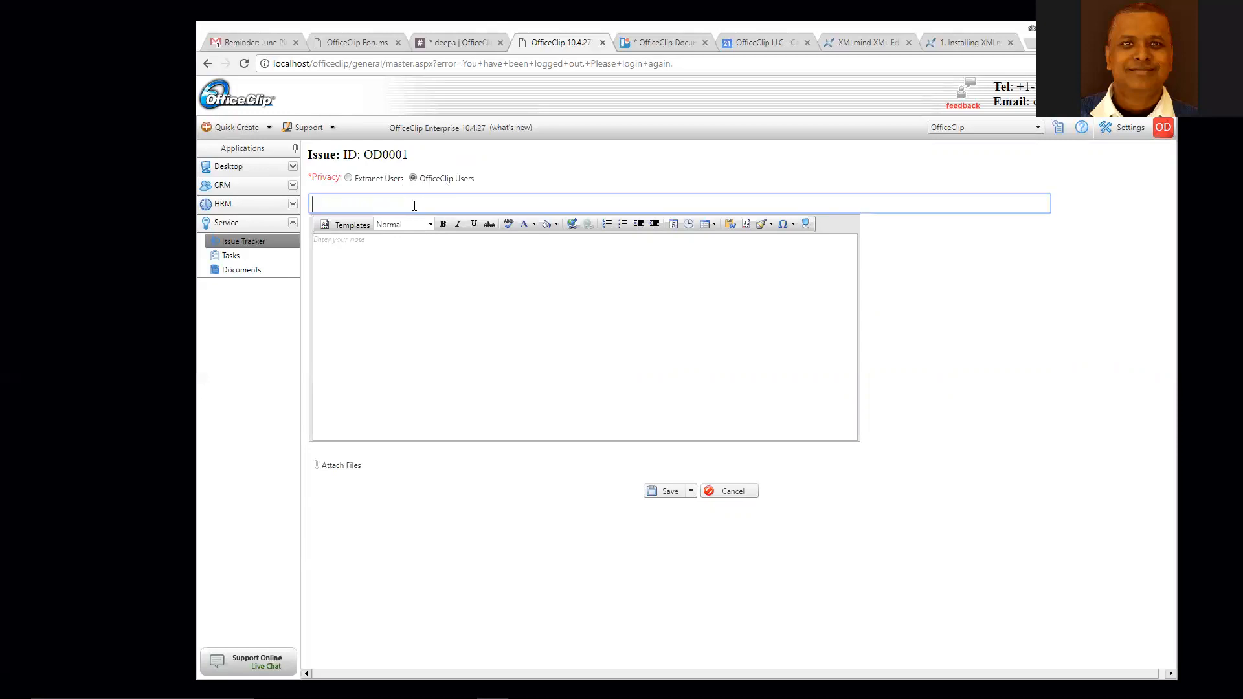
pyautogui.write('Interviewed Candidate')
pyautogui.click(416, 243)
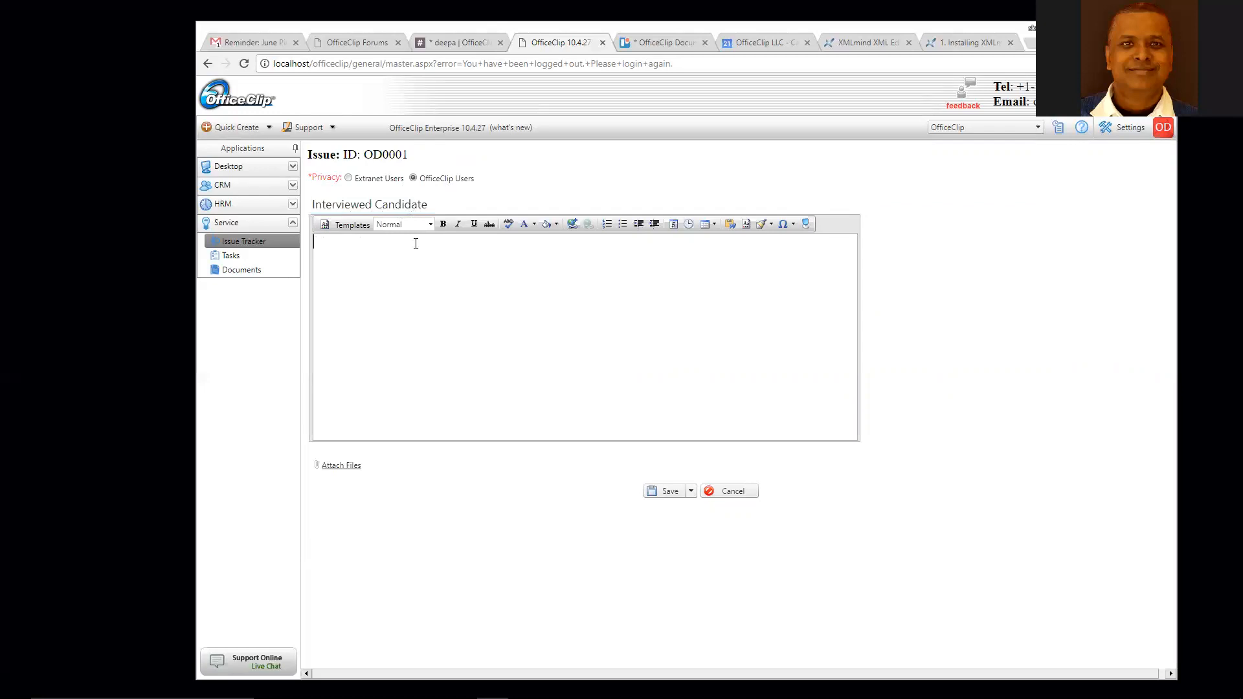
pyautogui.write('Talked to the candidate seems well suited for Mar')
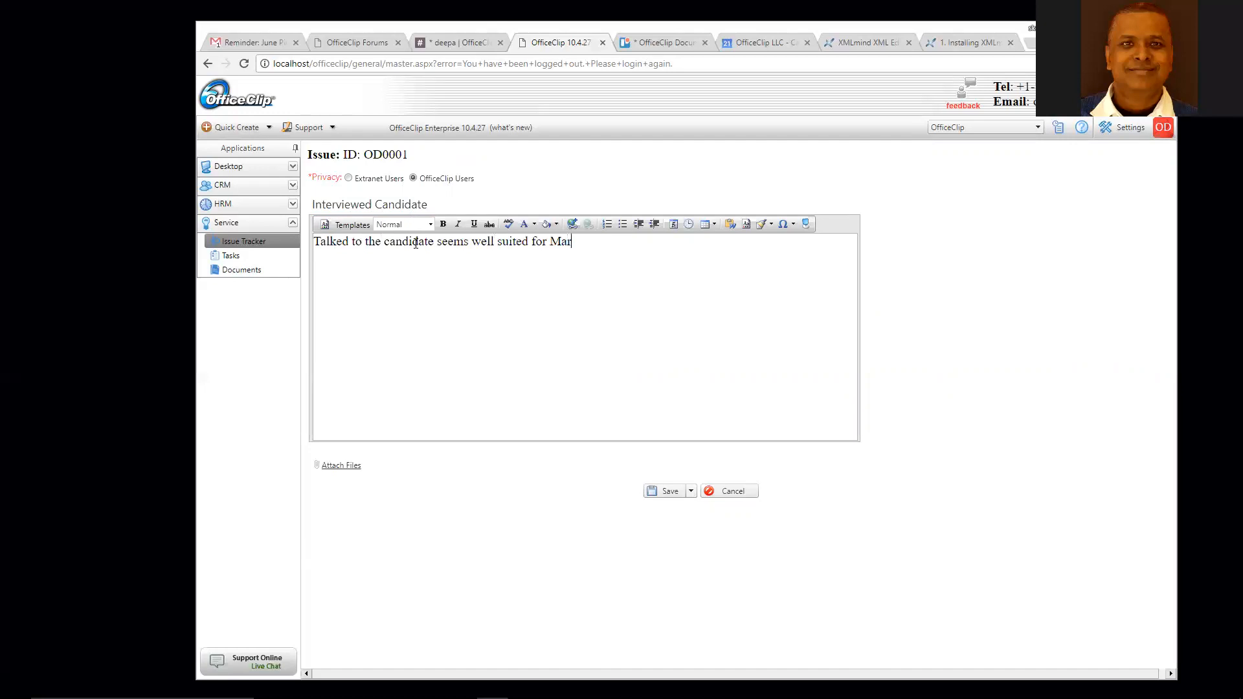
pyautogui.write('eting')
pyautogui.doubleClick(561, 245)
pyautogui.click(443, 224)
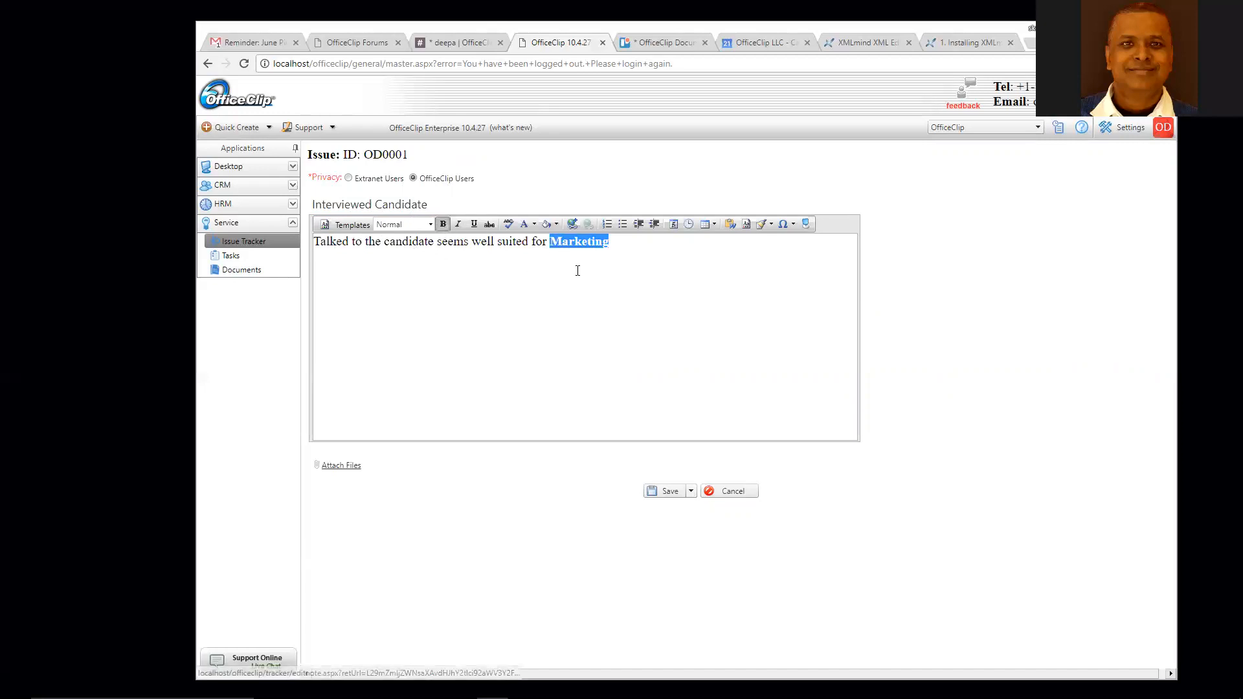
pyautogui.click(581, 268)
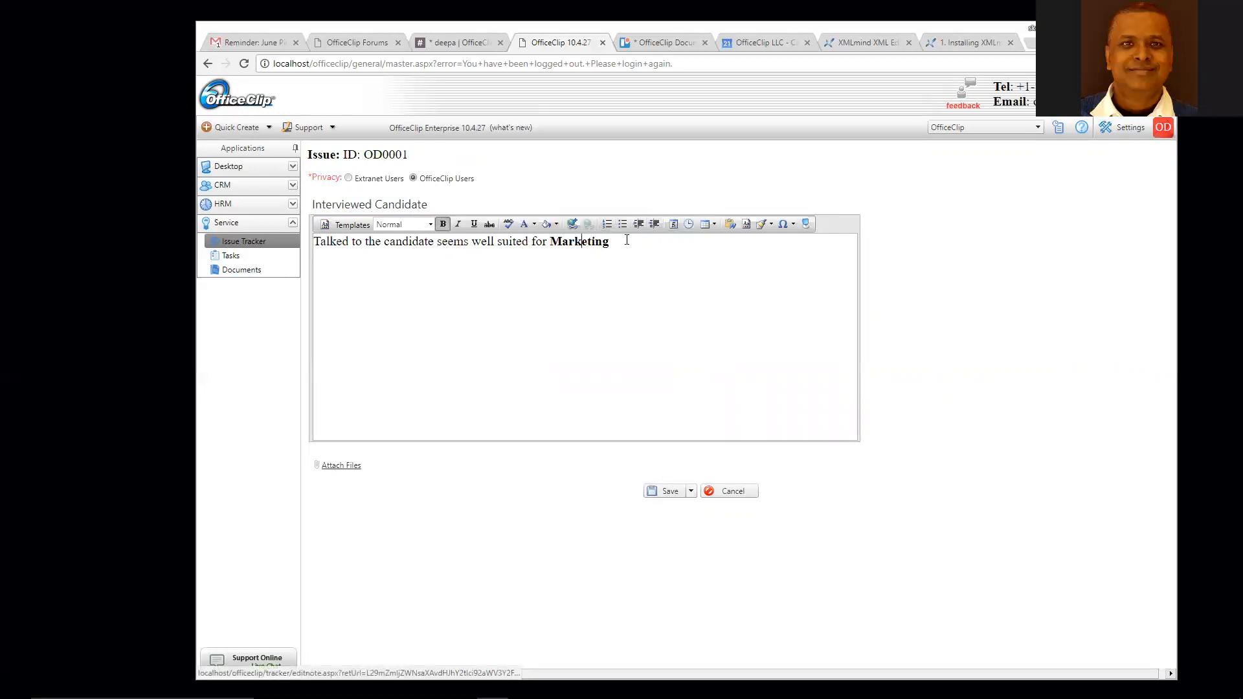
pyautogui.click(670, 493)
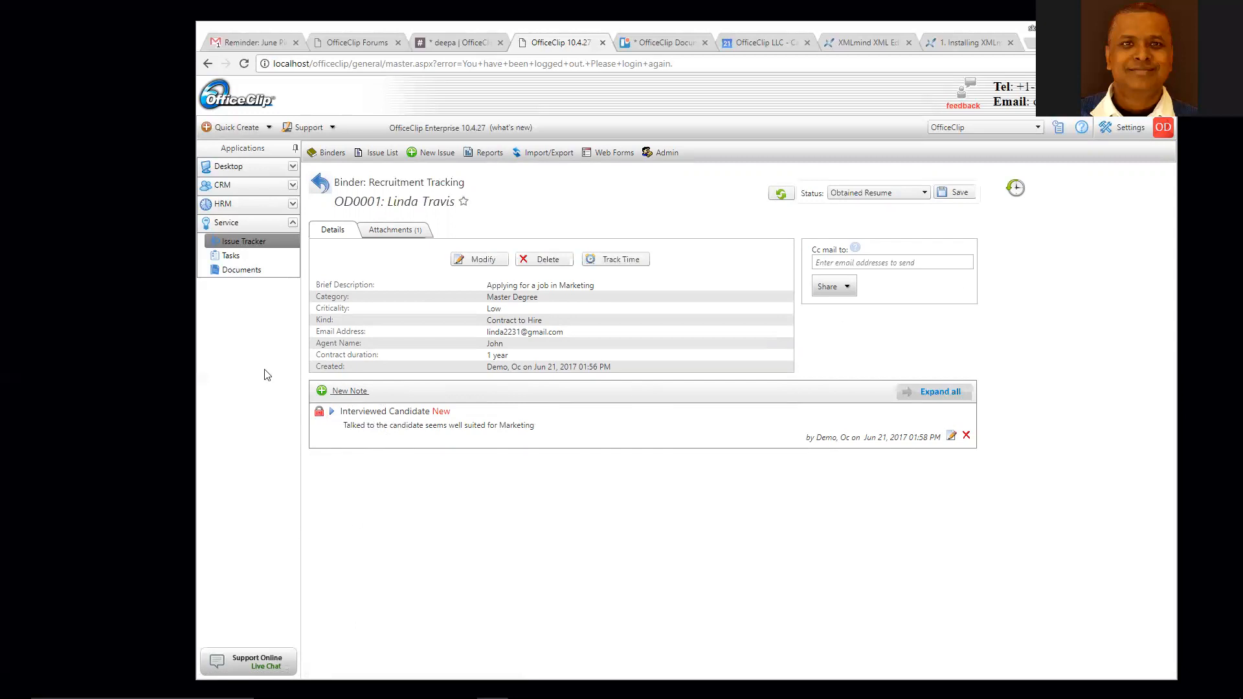
# - Set issue OD0001's status to Interviewed, save it, and go to the Issue Tracker Reports page
pyautogui.click(924, 193)
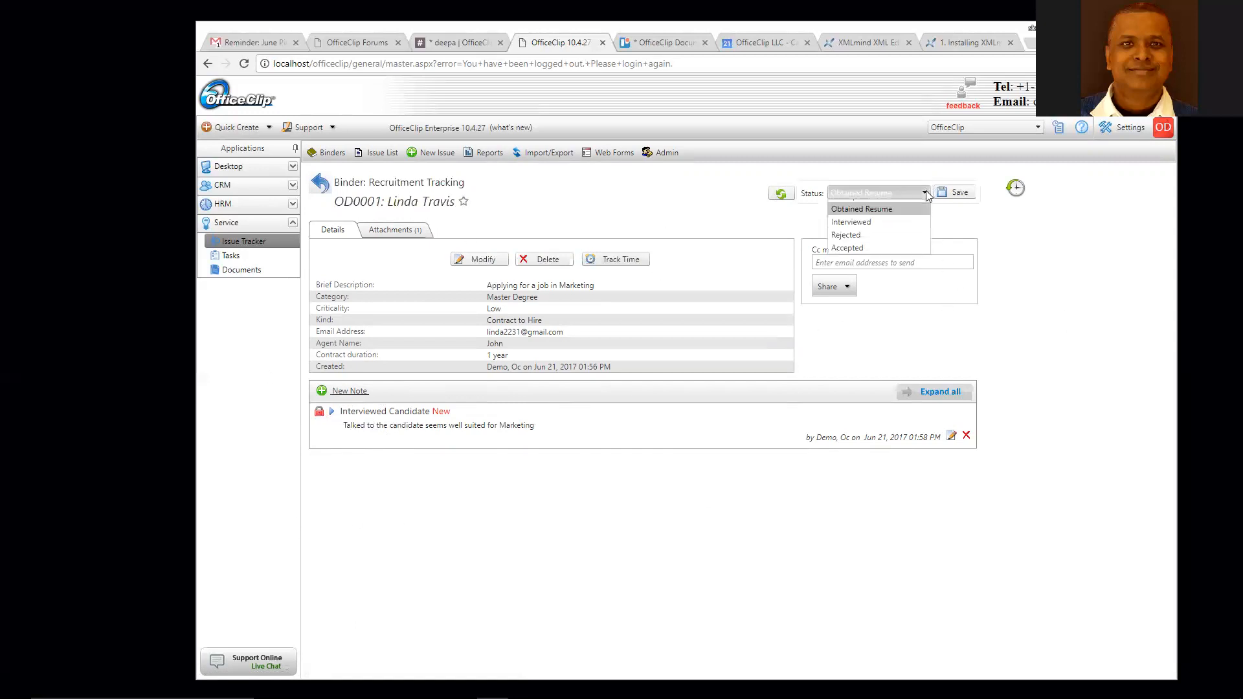
pyautogui.click(872, 232)
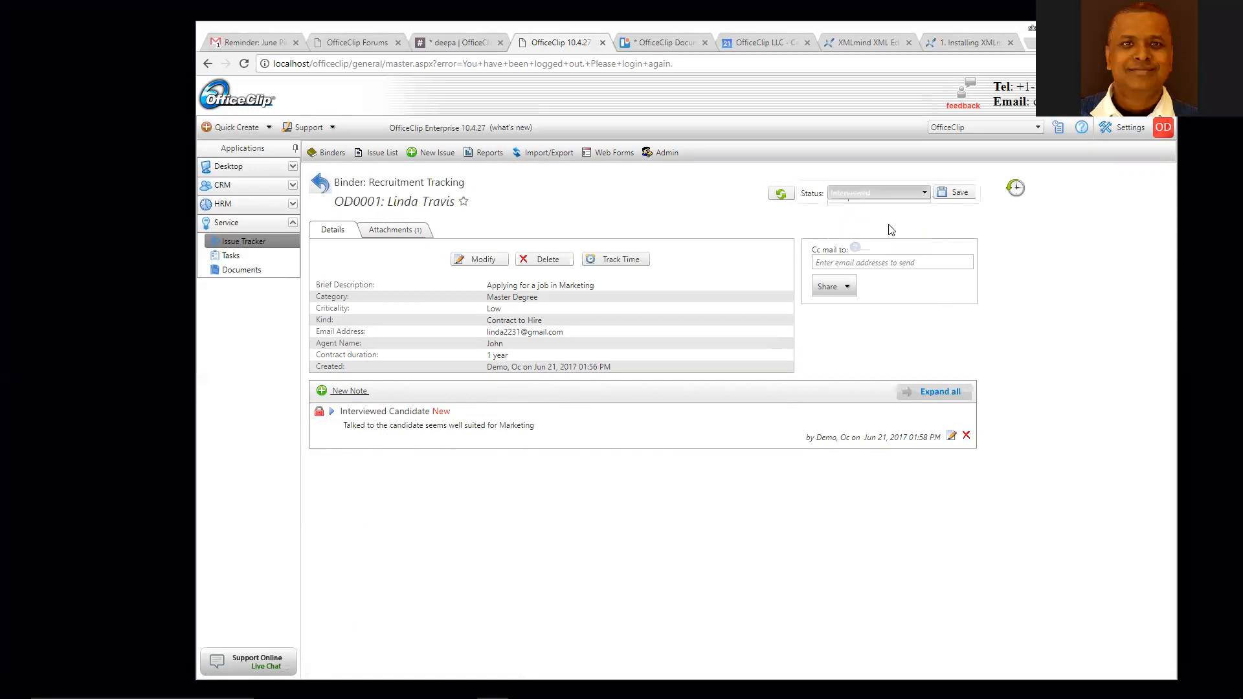
pyautogui.click(955, 192)
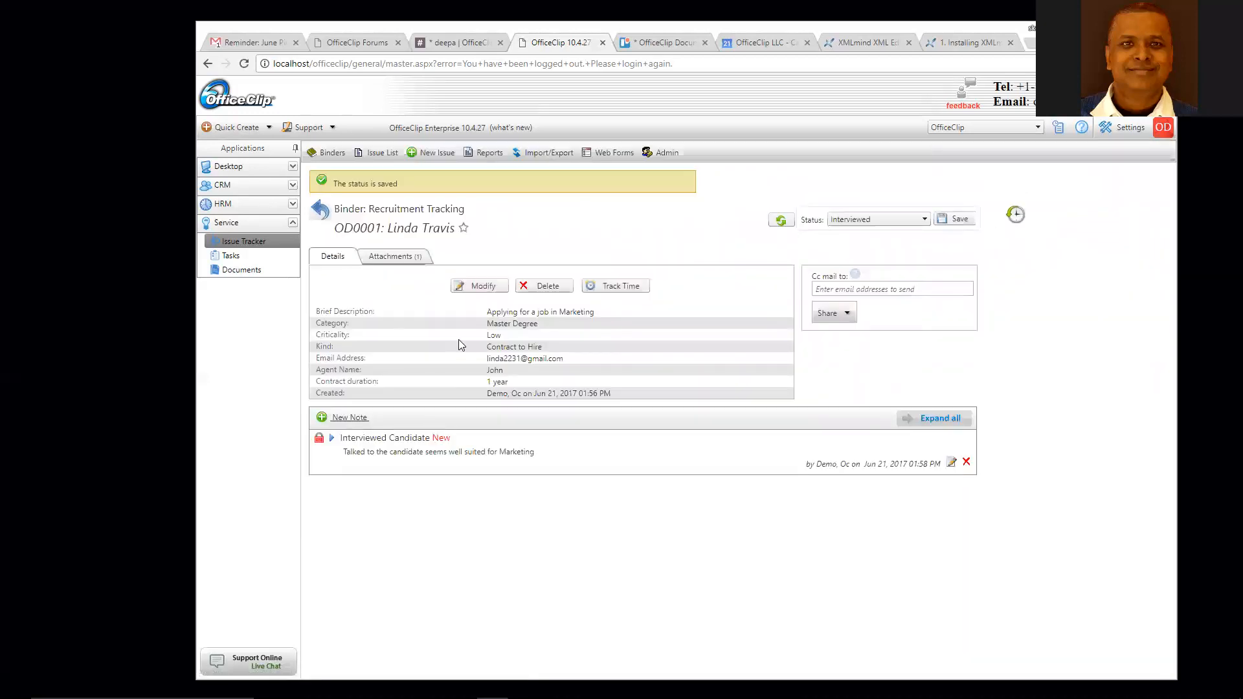
pyautogui.click(319, 210)
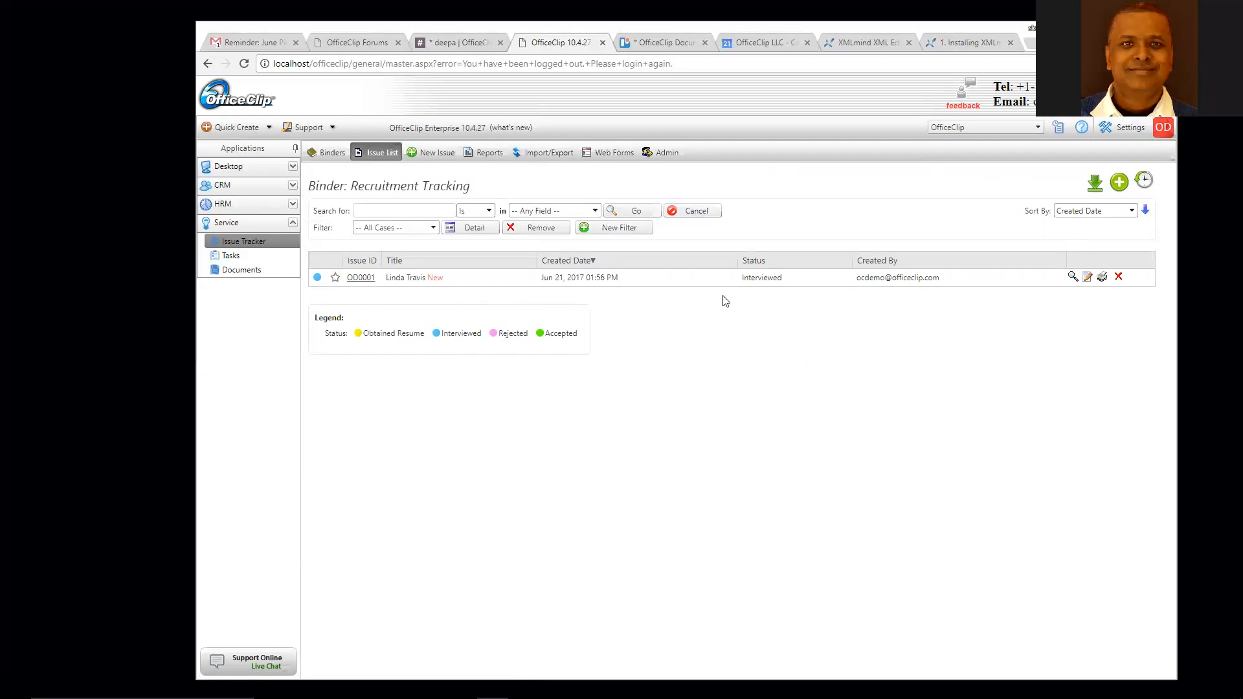
pyautogui.click(492, 153)
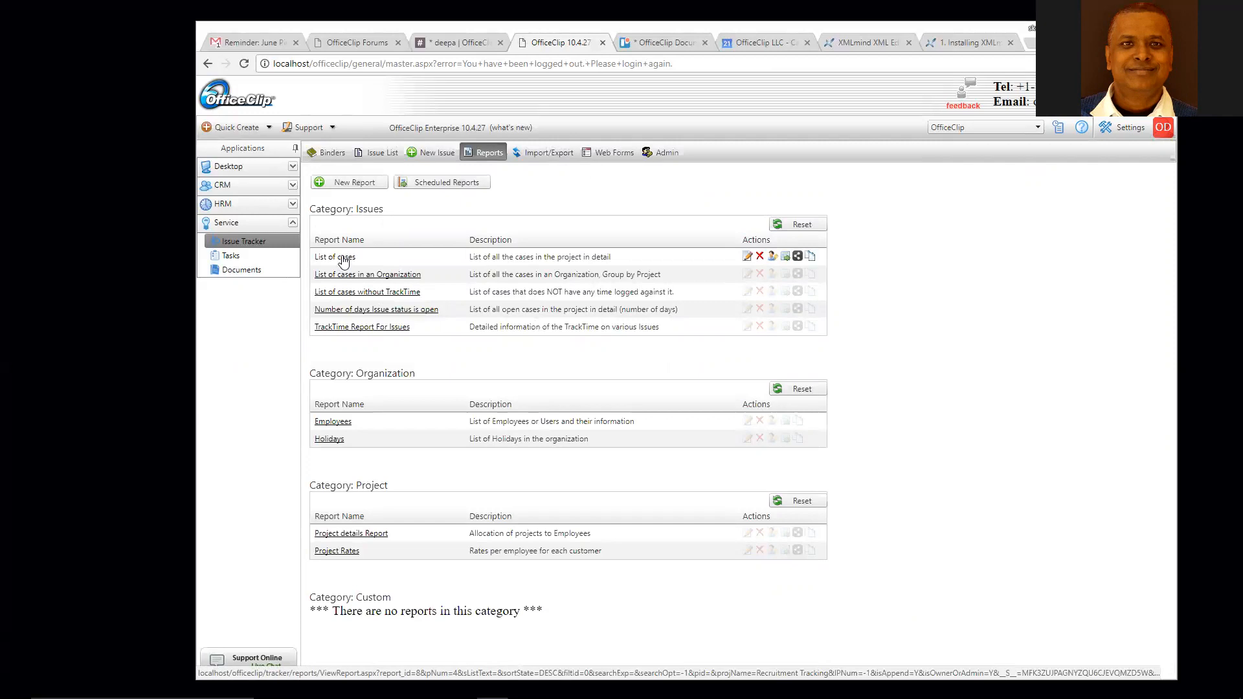
# - Edit the List of cases report and advance the wizard to its Select Filters step
pyautogui.click(747, 257)
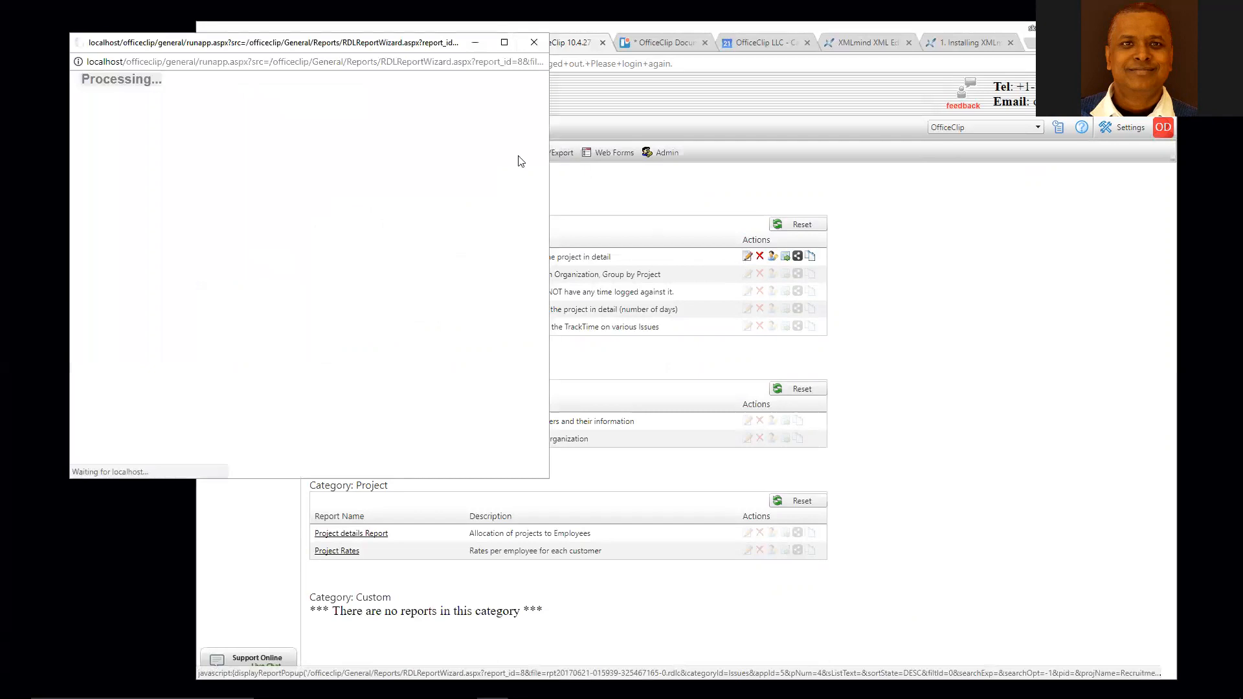
pyautogui.moveTo(367, 45); pyautogui.dragTo(561, 99)
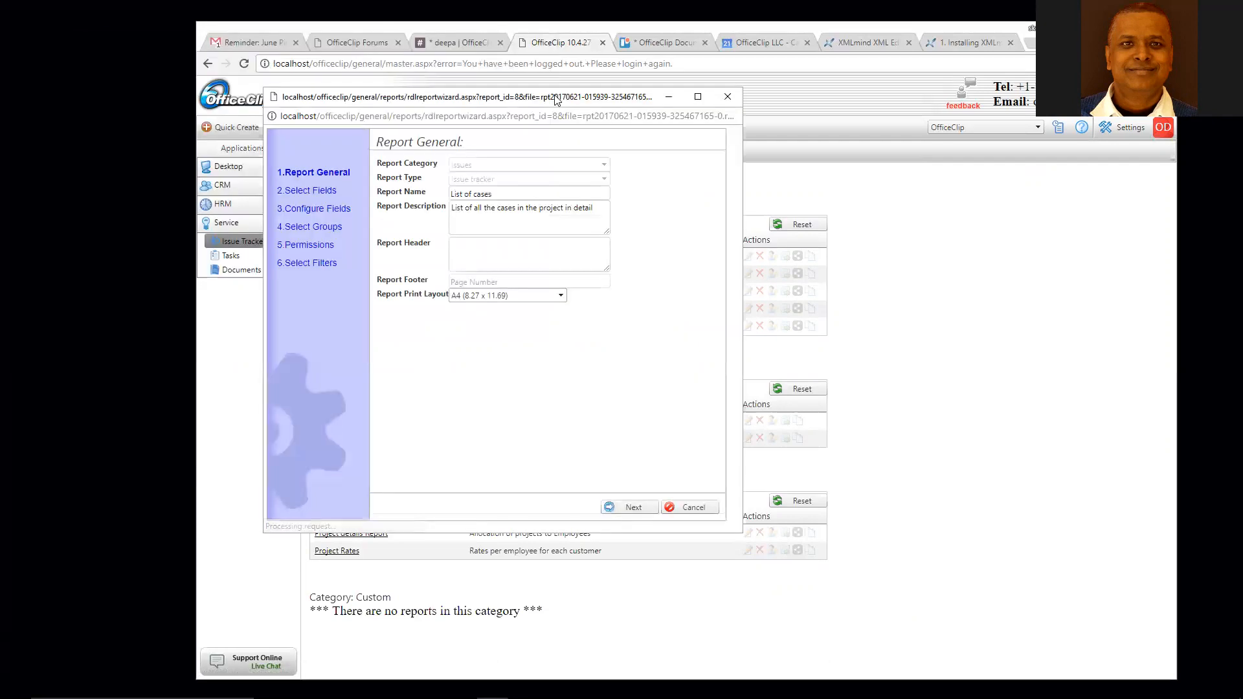
pyautogui.click(308, 192)
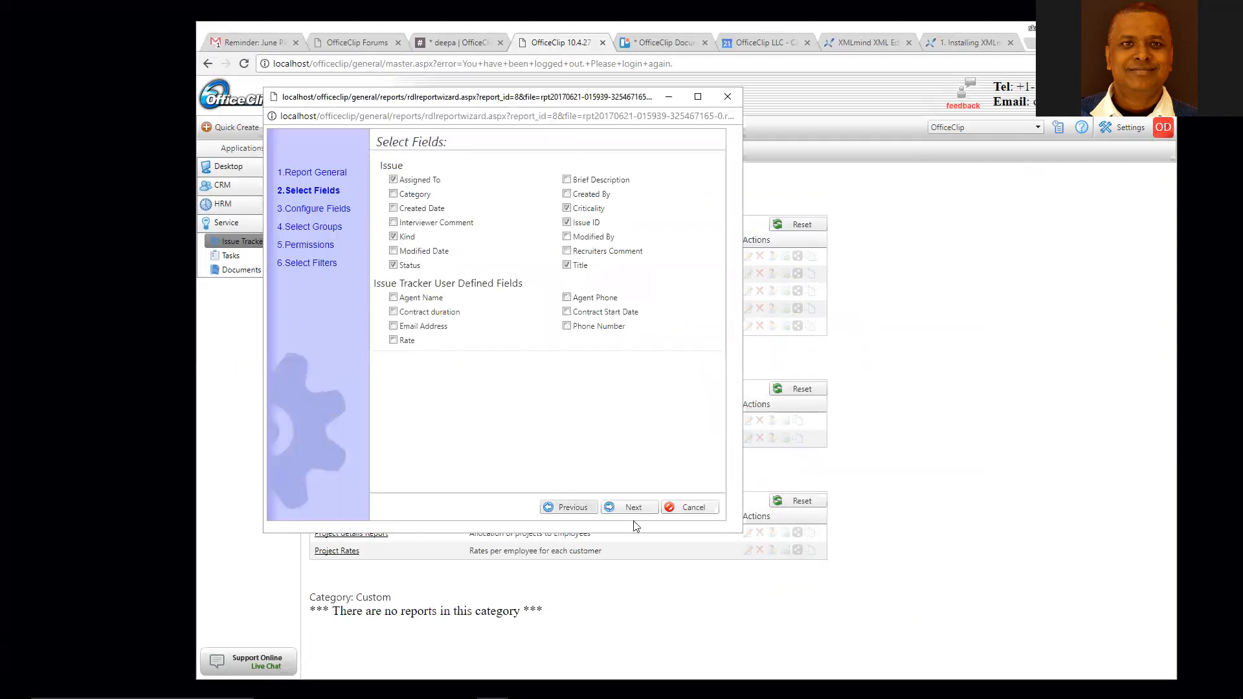
pyautogui.click(304, 264)
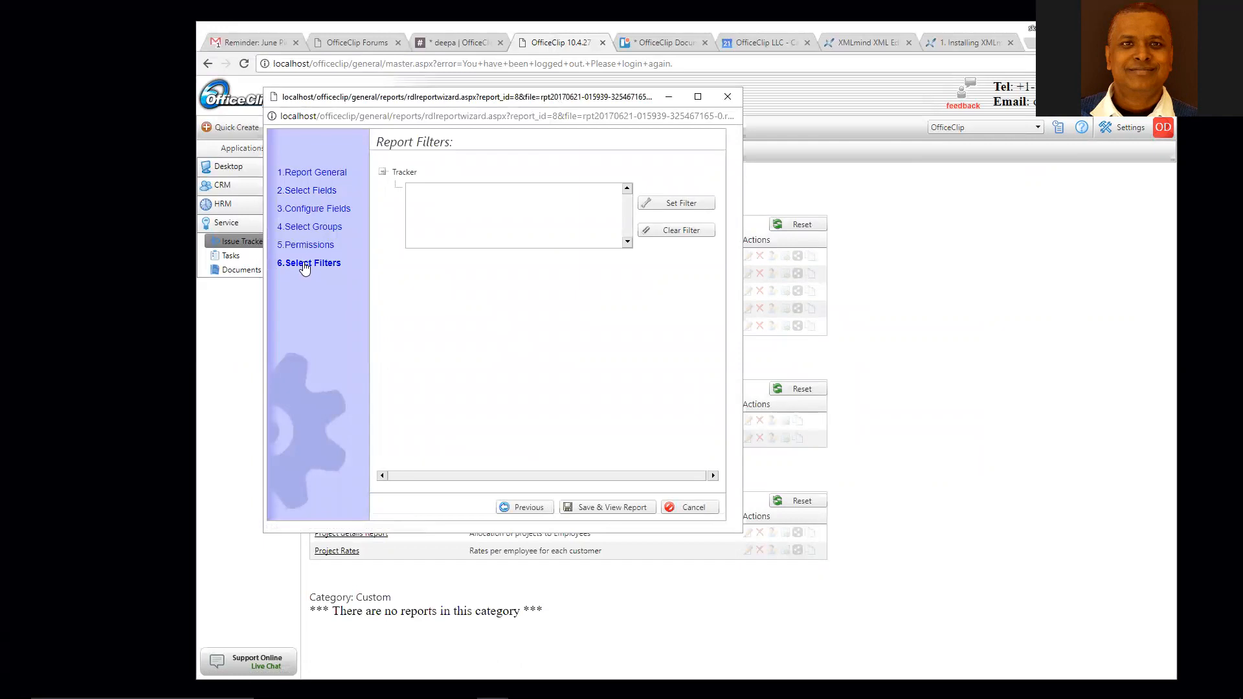
# - Add a Status is Interviewed filter, then save and view the report
pyautogui.click(677, 205)
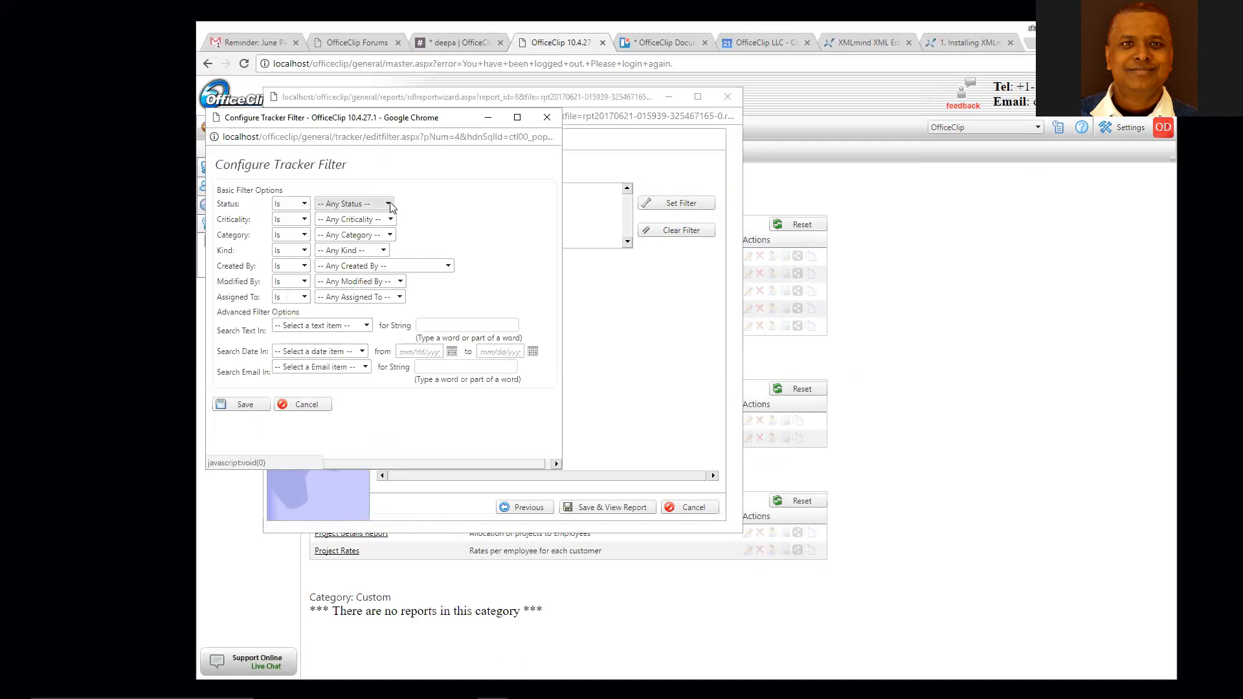
pyautogui.click(387, 203)
pyautogui.click(359, 248)
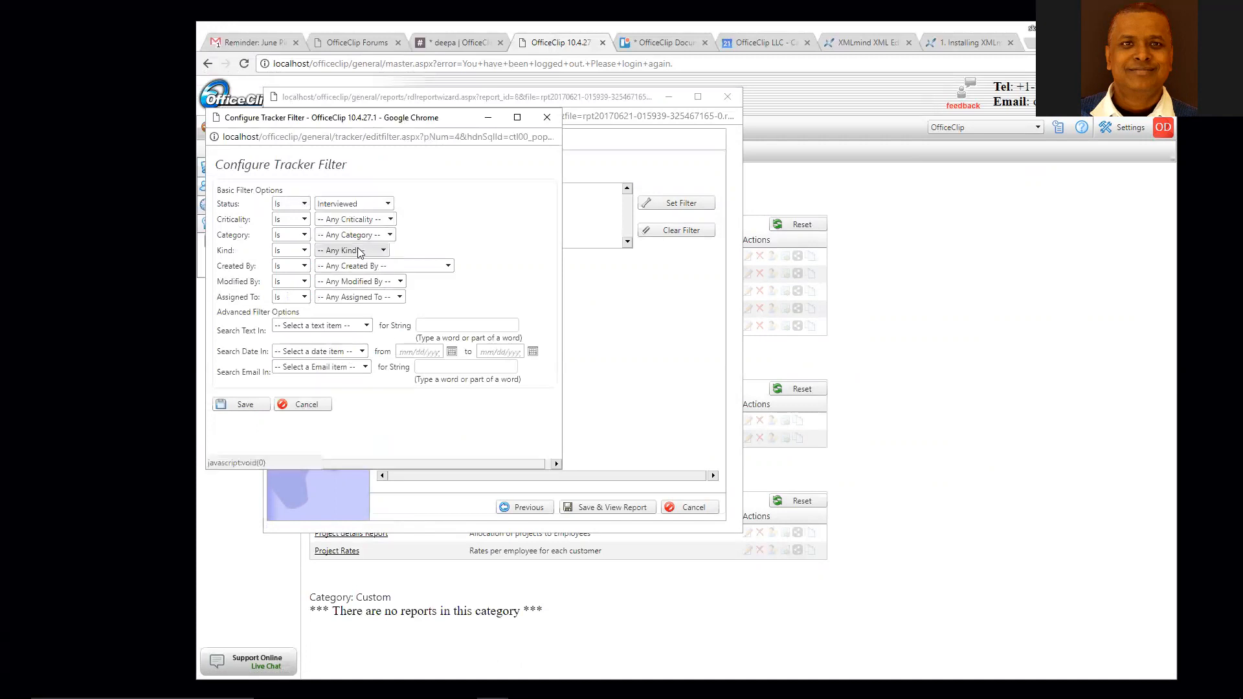
pyautogui.click(246, 405)
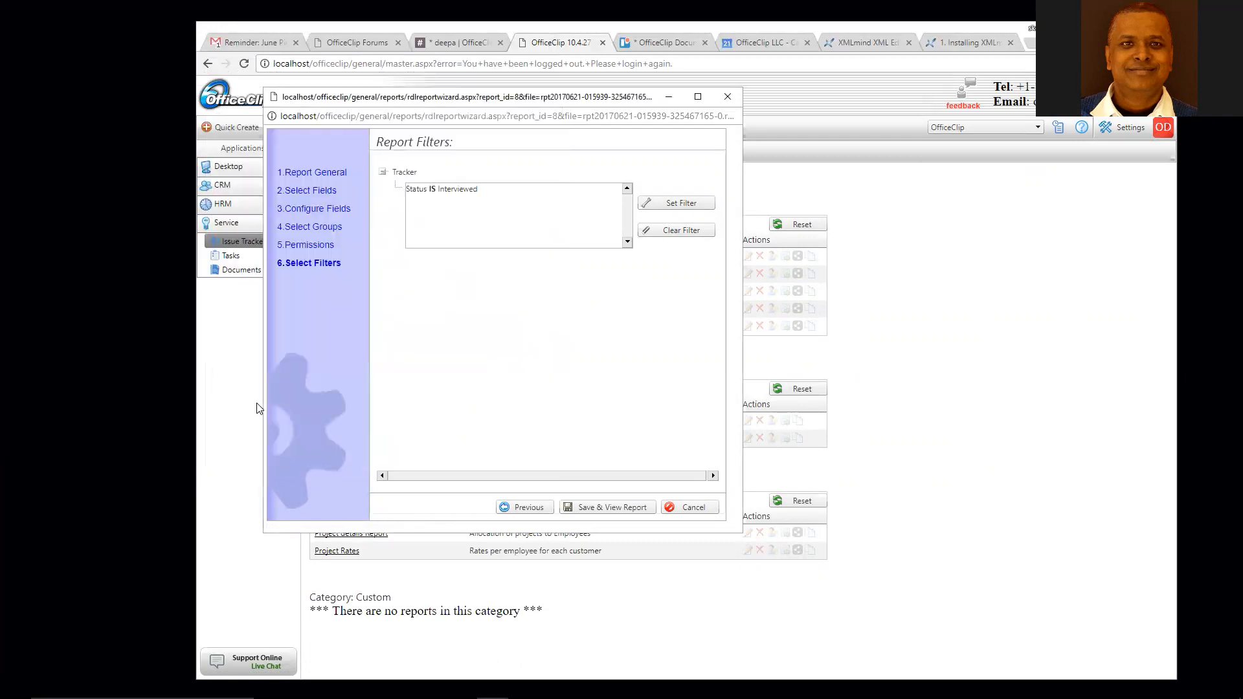
pyautogui.click(614, 508)
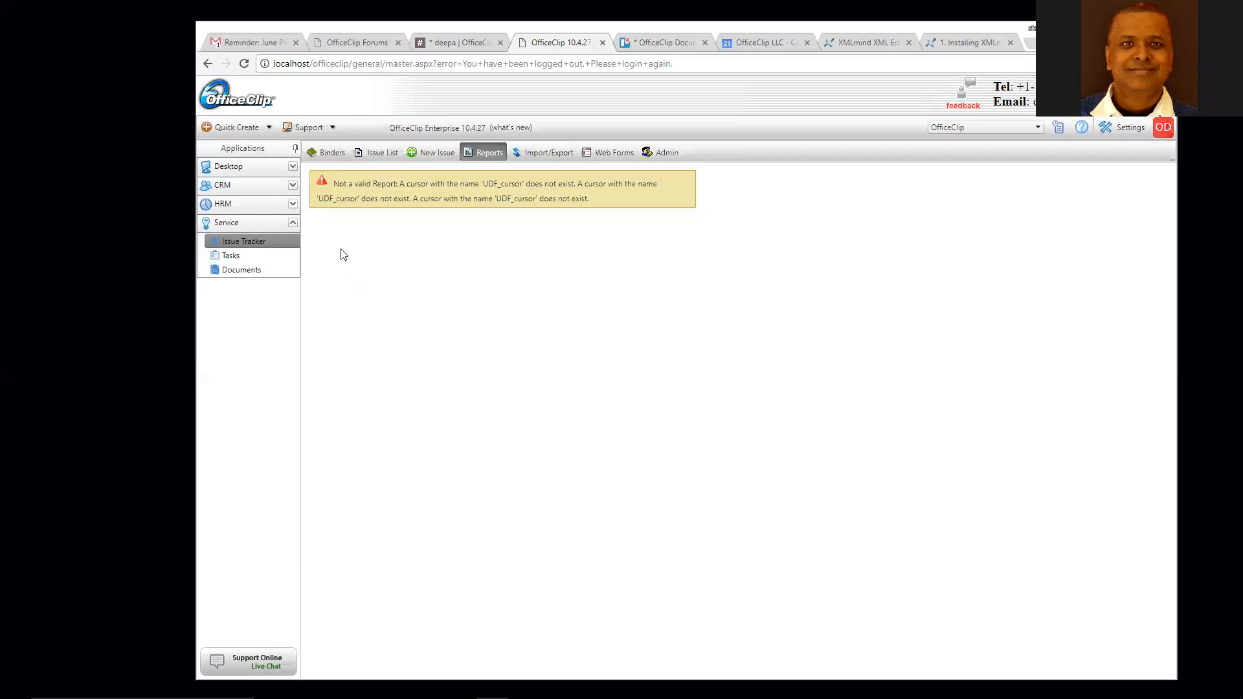
# - Screen-capture the report error page and return to the Issue Tracker binders list
pyautogui.moveTo(275, 64); pyautogui.dragTo(355, 65)
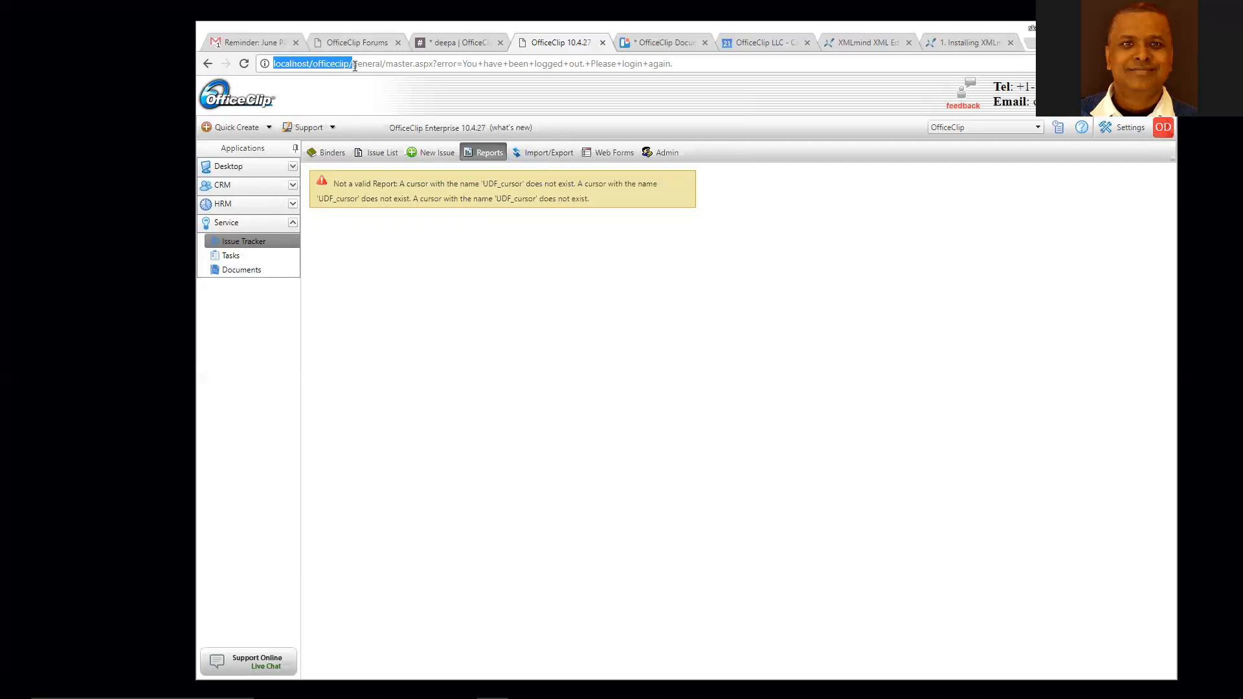
pyautogui.click(380, 97)
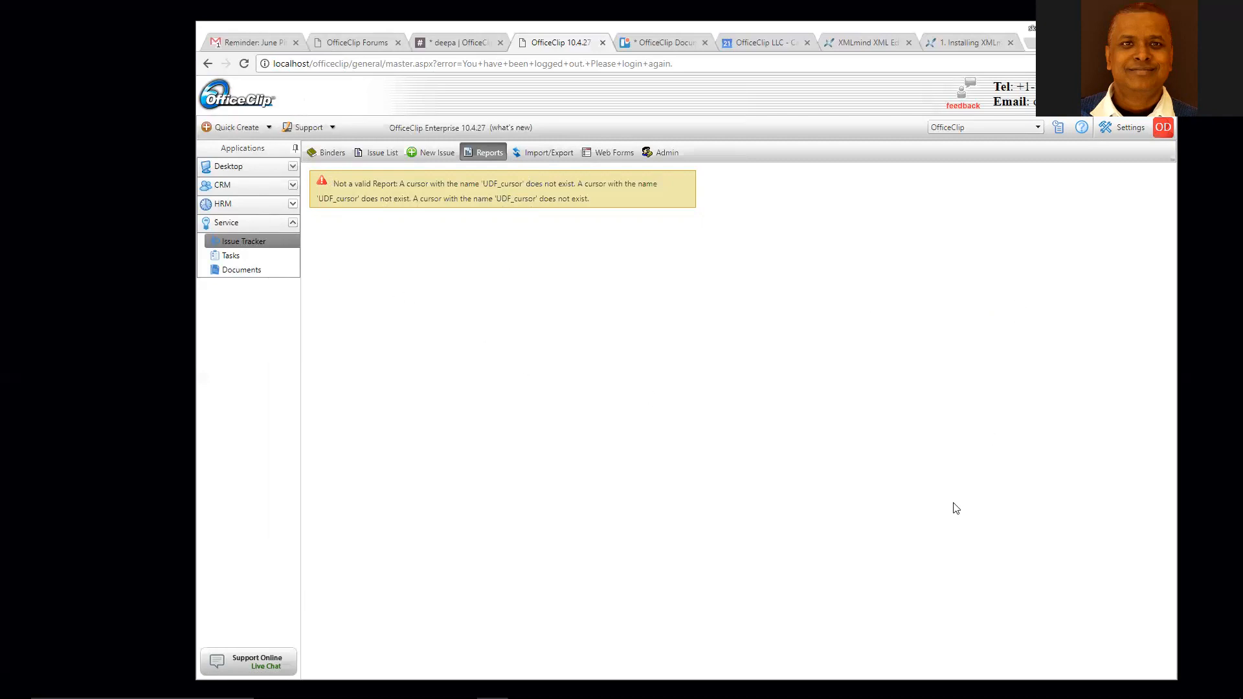
pyautogui.press('Print')
pyautogui.moveTo(194, 73); pyautogui.dragTo(1158, 502)
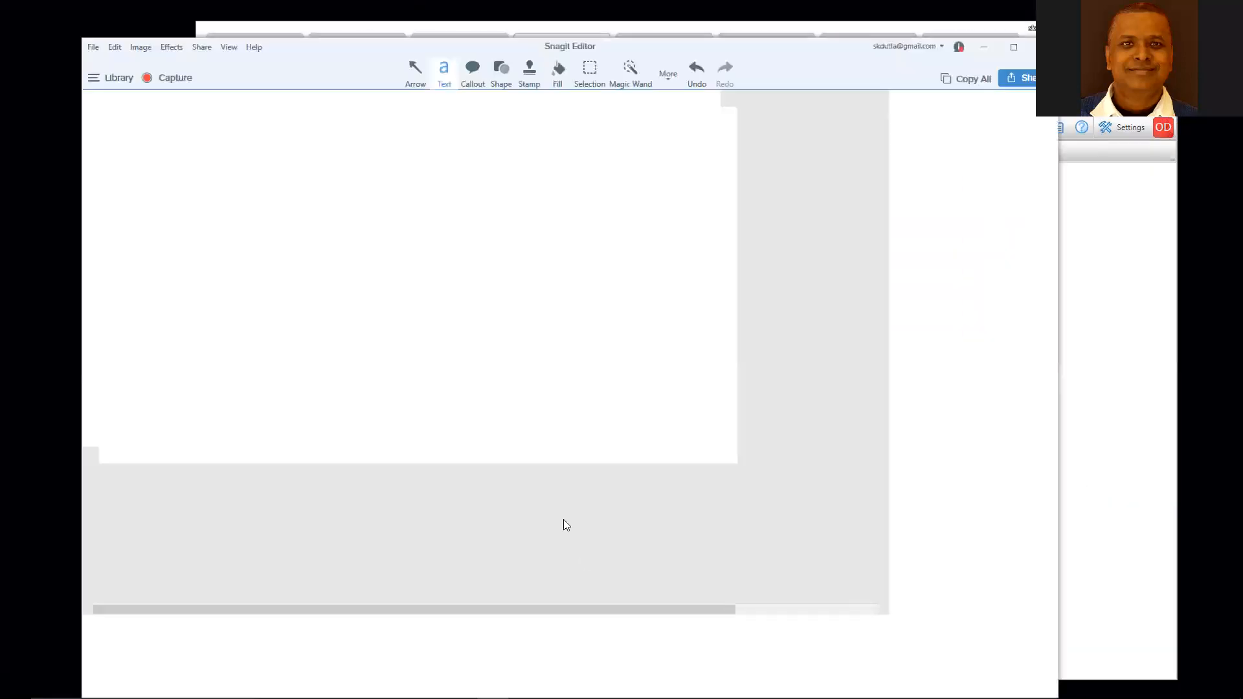
pyautogui.click(983, 53)
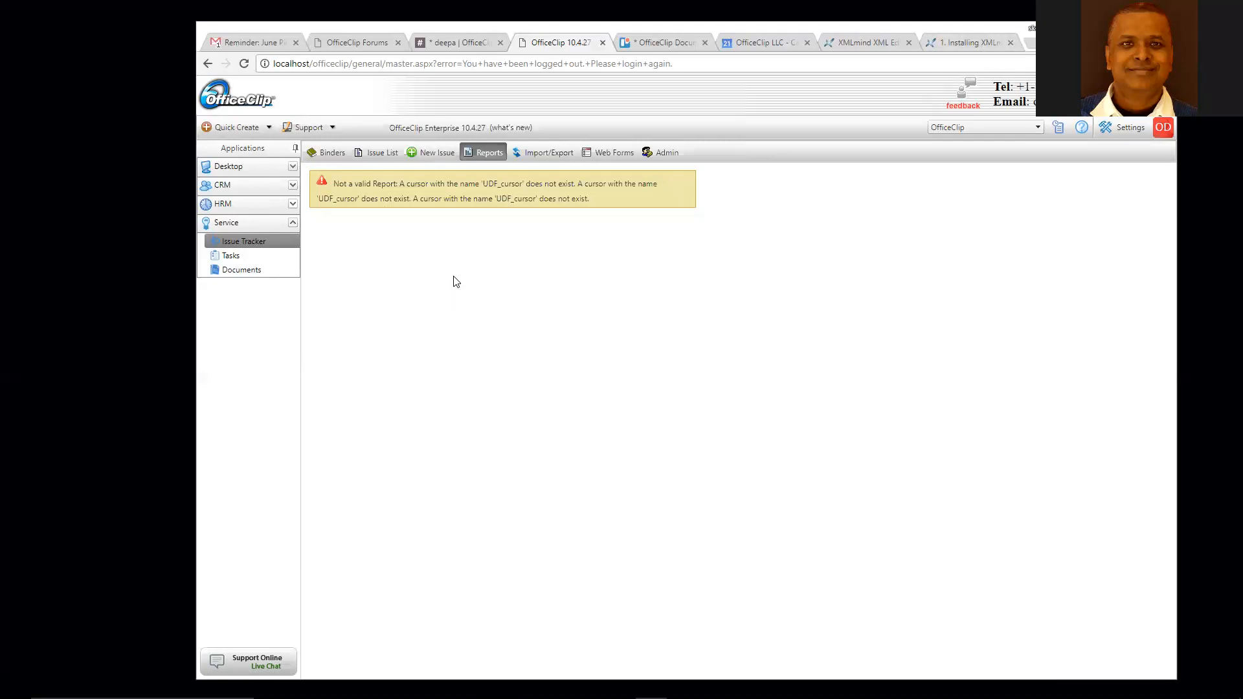
pyautogui.click(243, 245)
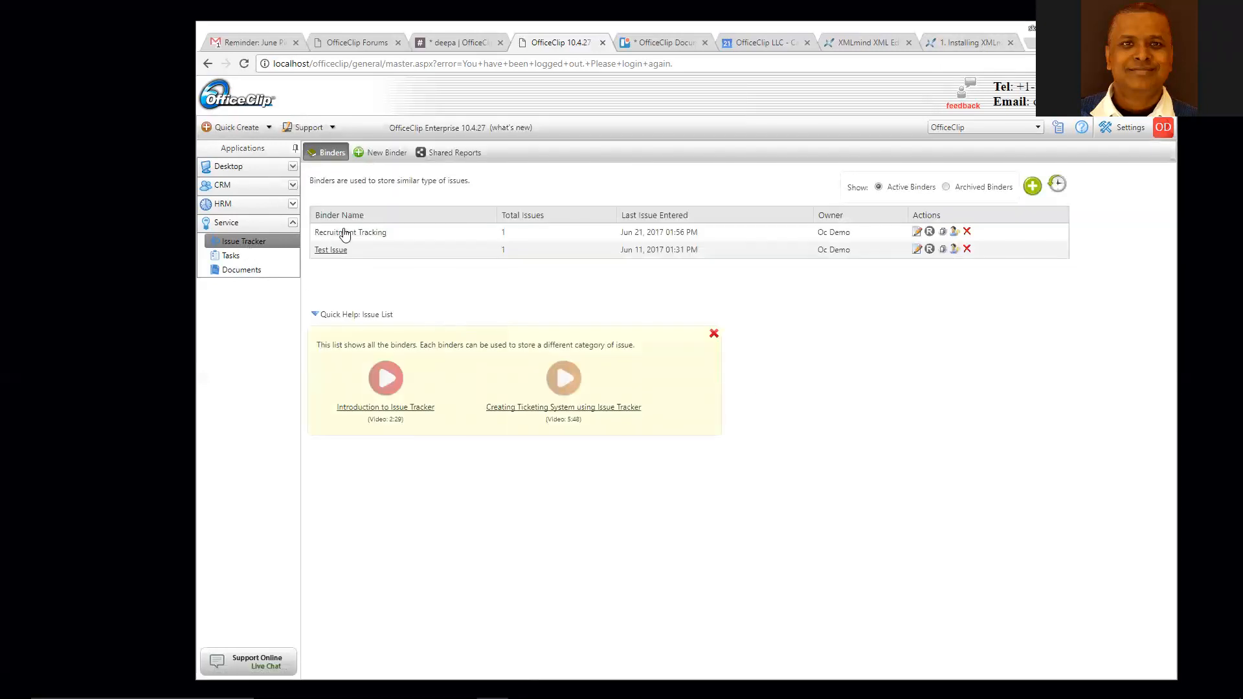
# - Go into the Recruitment Tracking binder's Admin settings and show its Email Capture tab
pyautogui.click(345, 233)
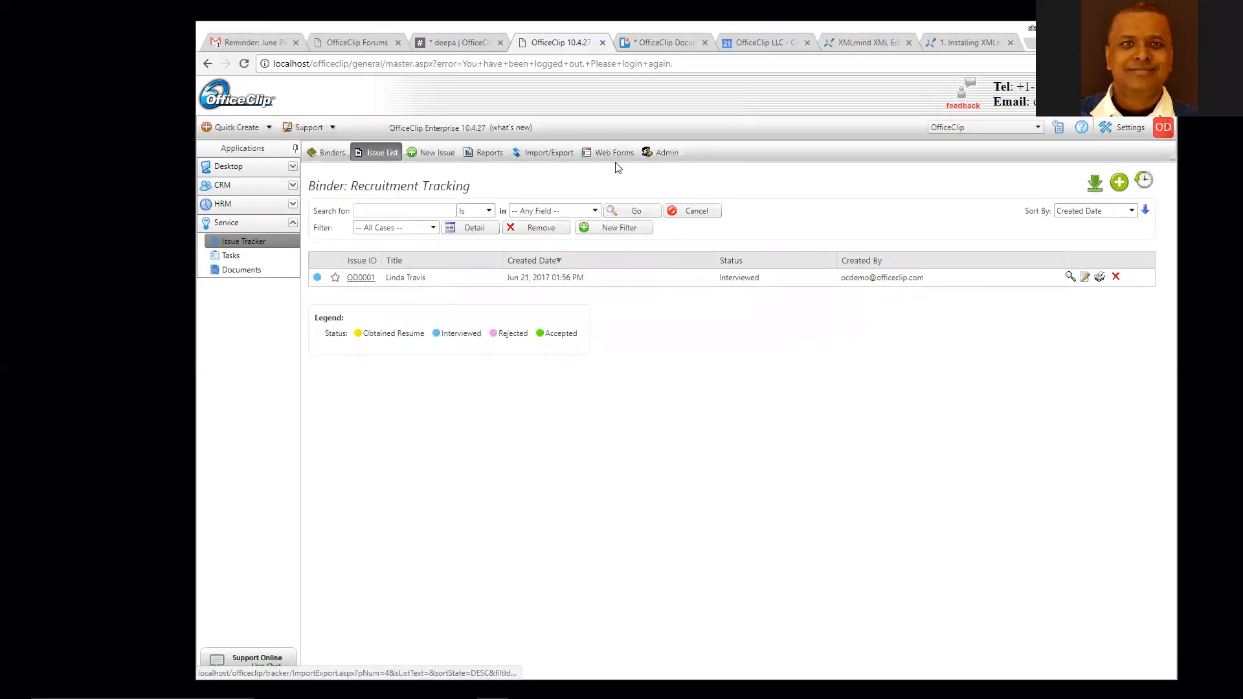
pyautogui.click(671, 153)
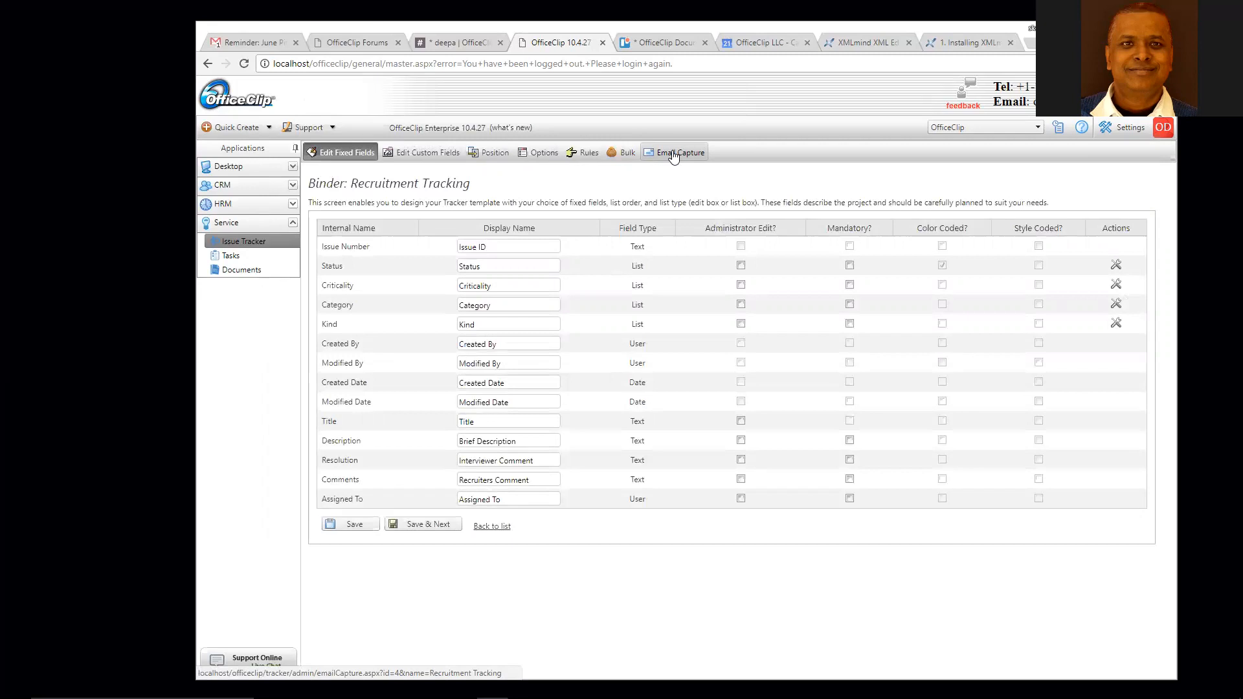
pyautogui.click(672, 152)
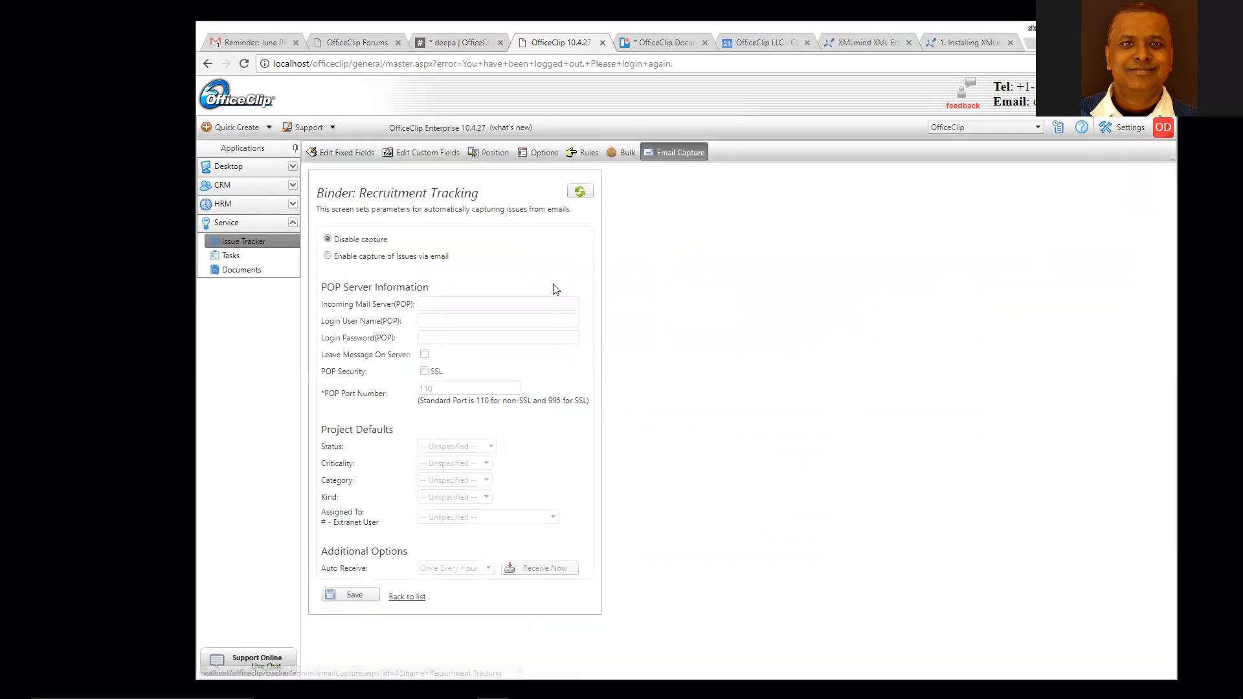
# - Enable capture of issues via email and step through the POP server, user name and password fields
pyautogui.click(355, 257)
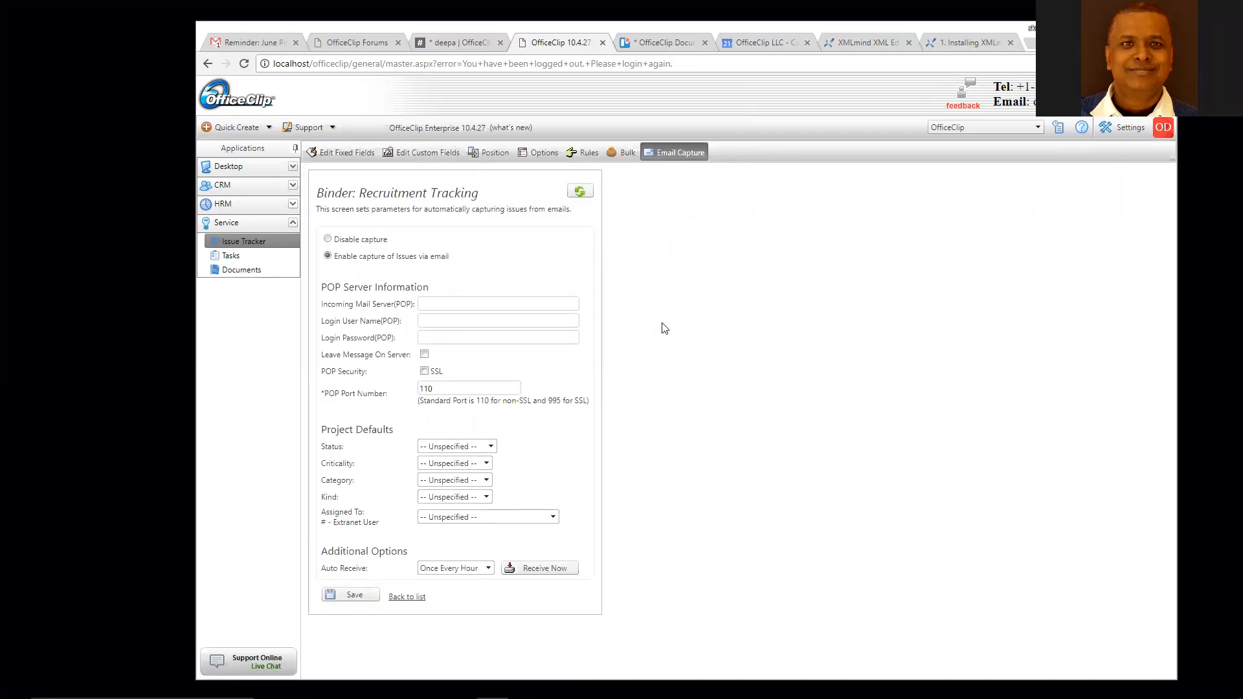
pyautogui.click(433, 304)
pyautogui.click(433, 324)
pyautogui.click(435, 338)
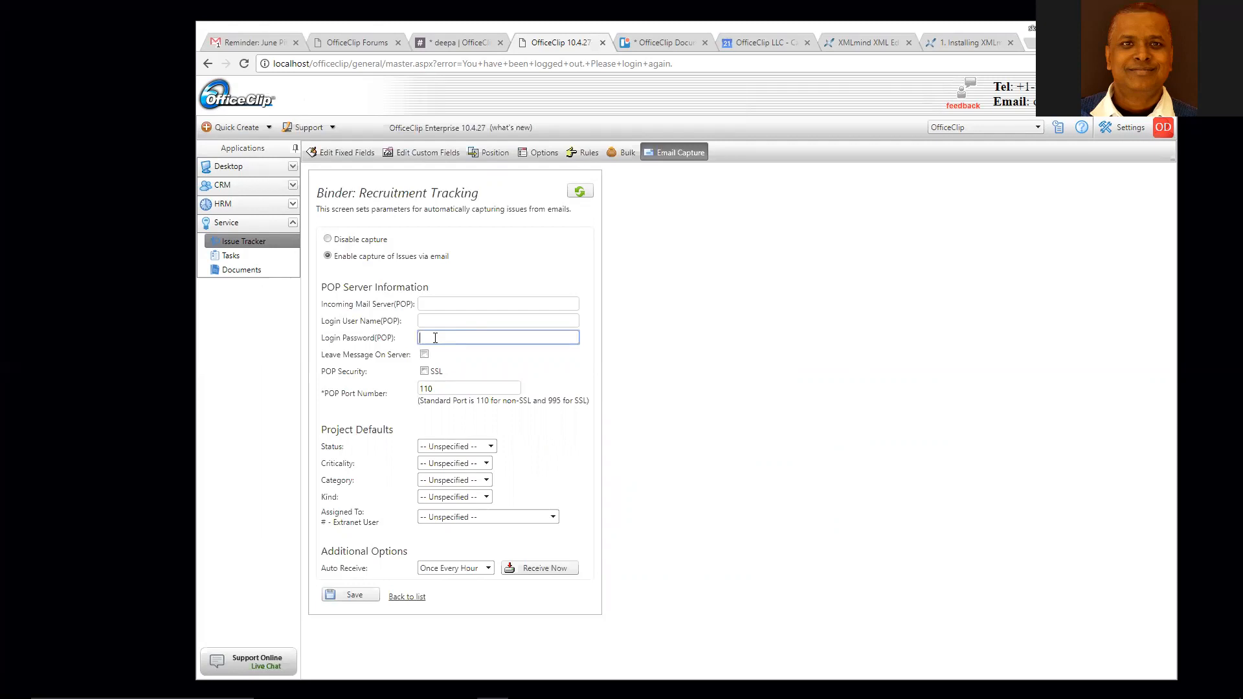
# - Leave Auto Receive at Once Every Hour and return to the issue list without saving
pyautogui.click(471, 568)
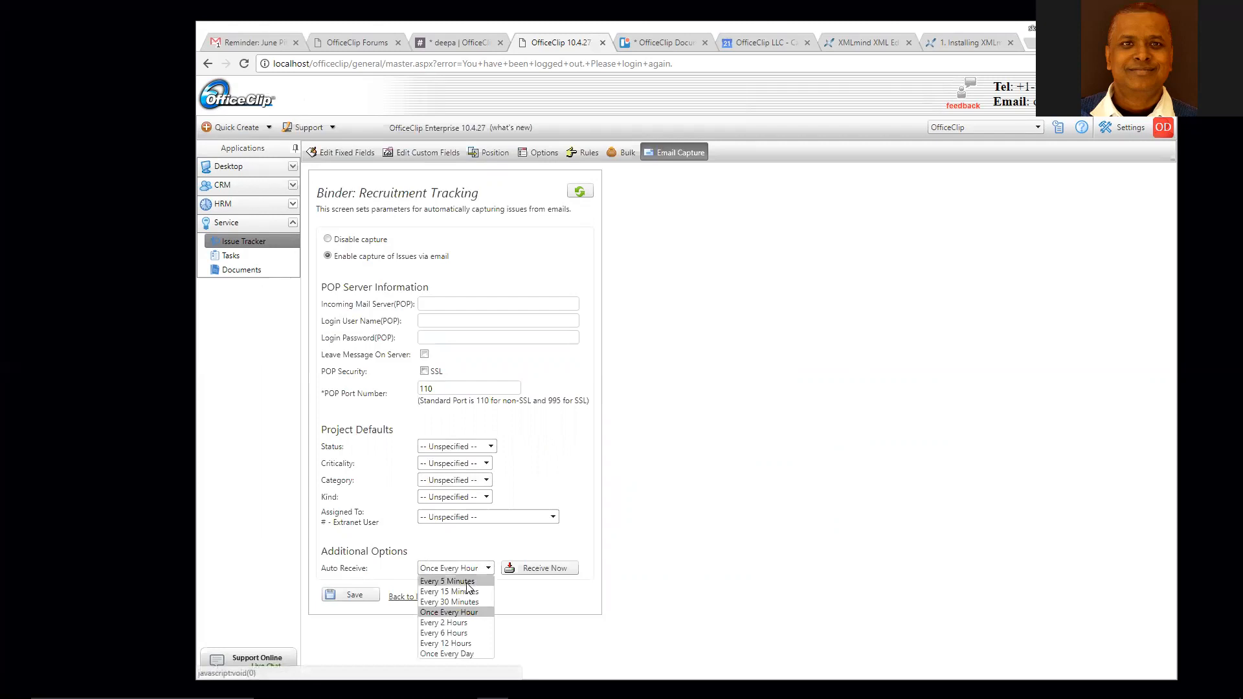
pyautogui.click(607, 529)
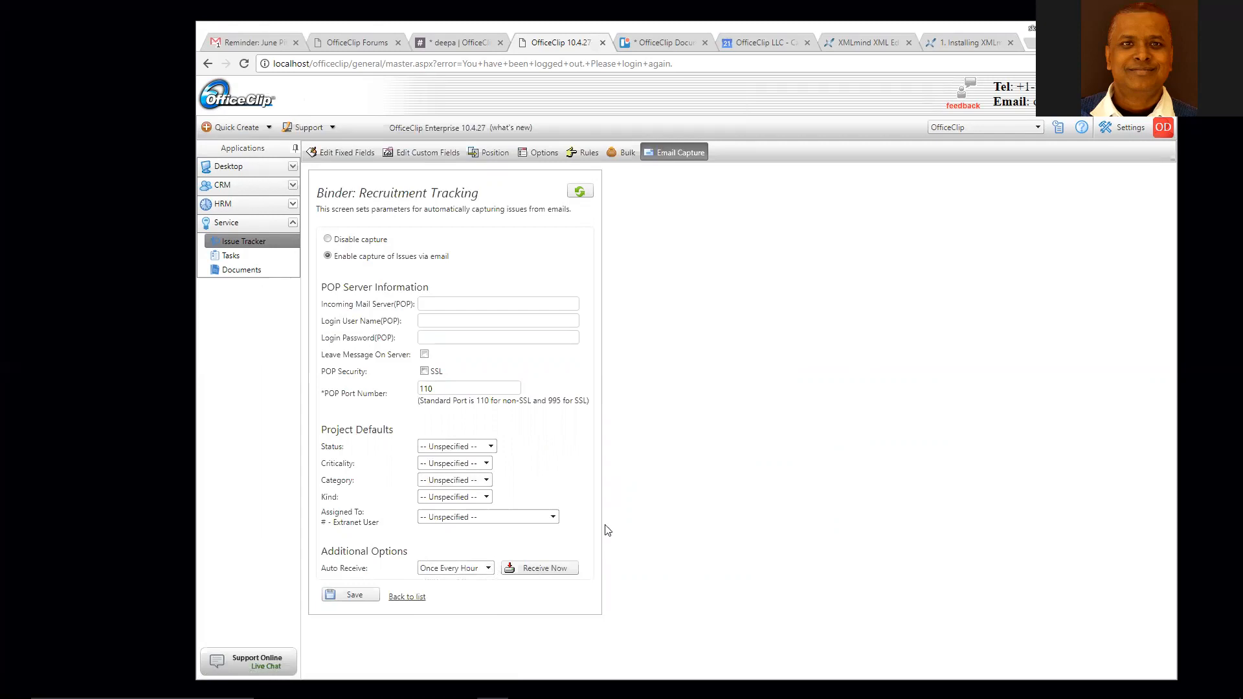
pyautogui.click(407, 596)
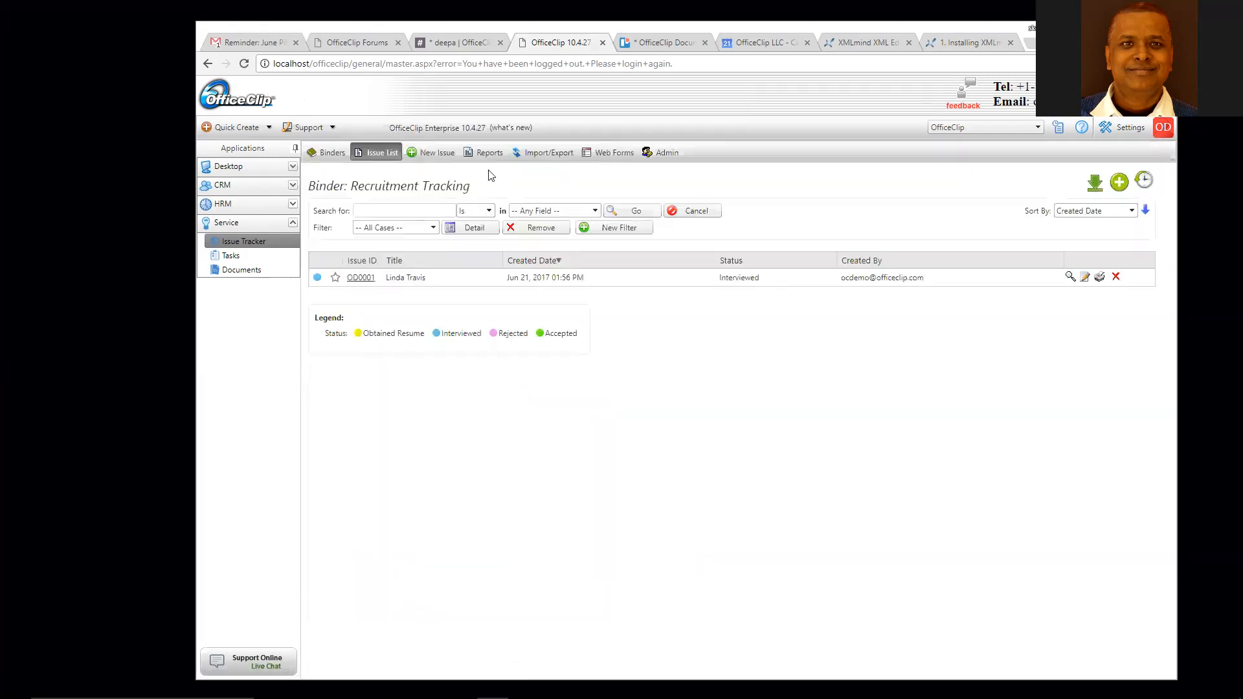
# - Start a new Issues Web Form shared through a public Web Link
pyautogui.click(605, 154)
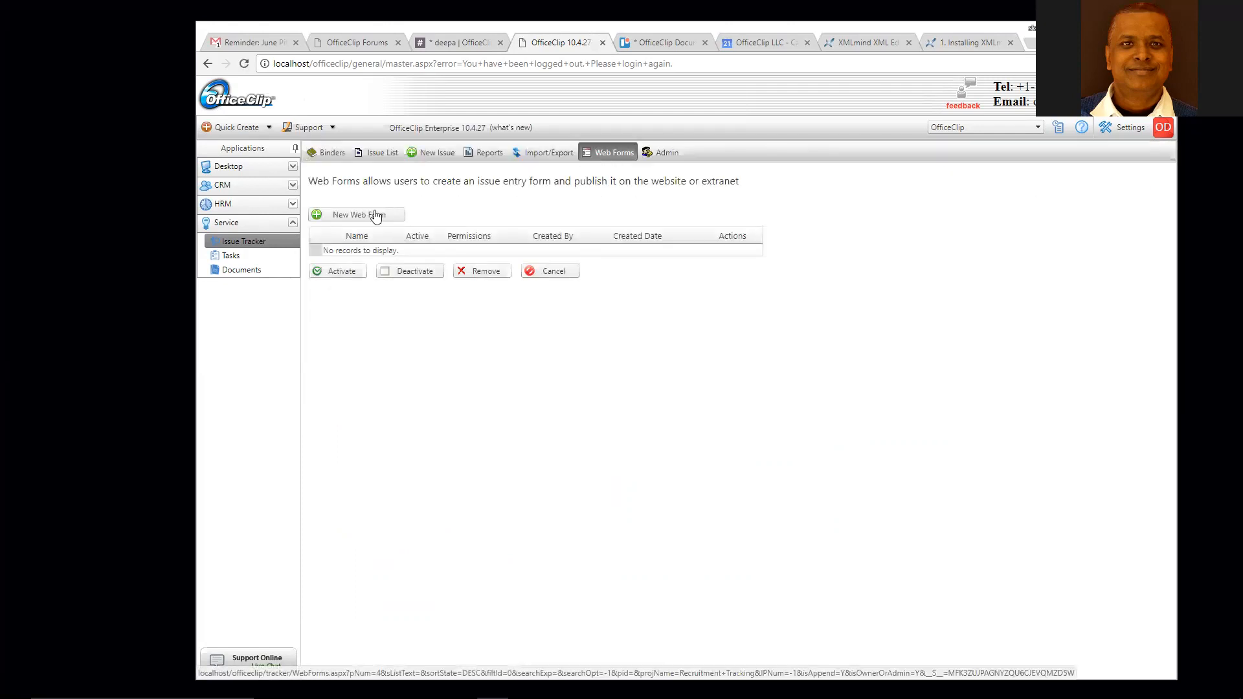
pyautogui.click(369, 216)
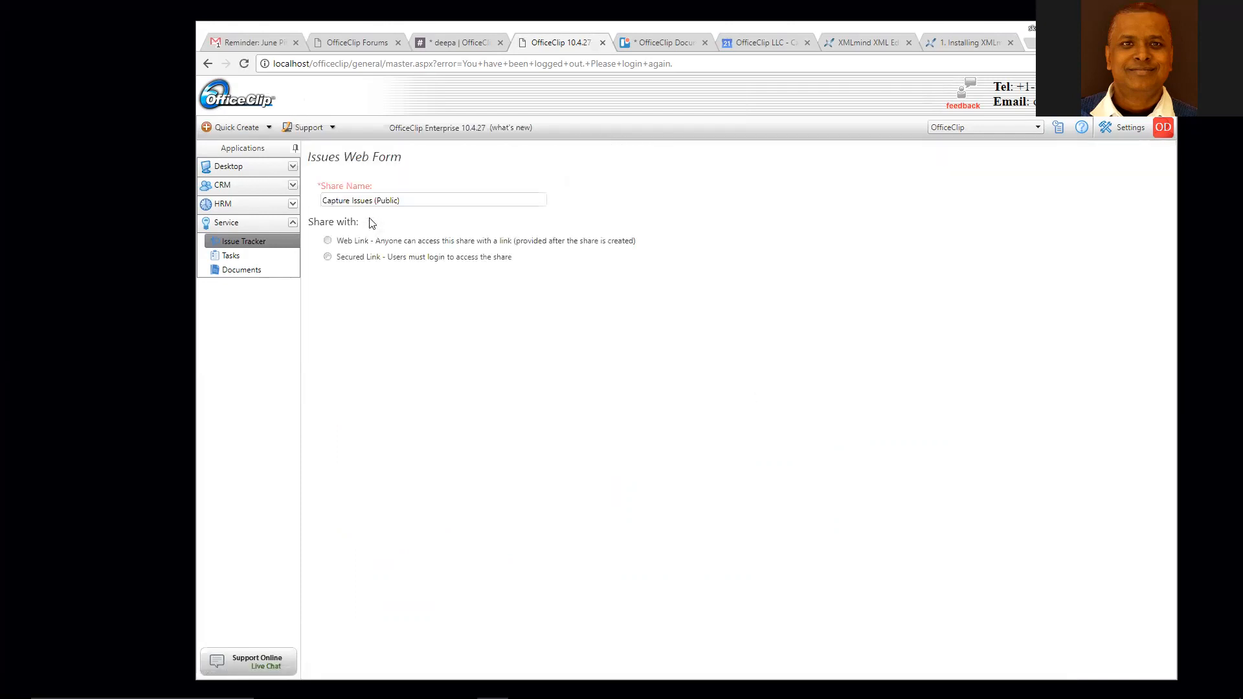
pyautogui.click(328, 241)
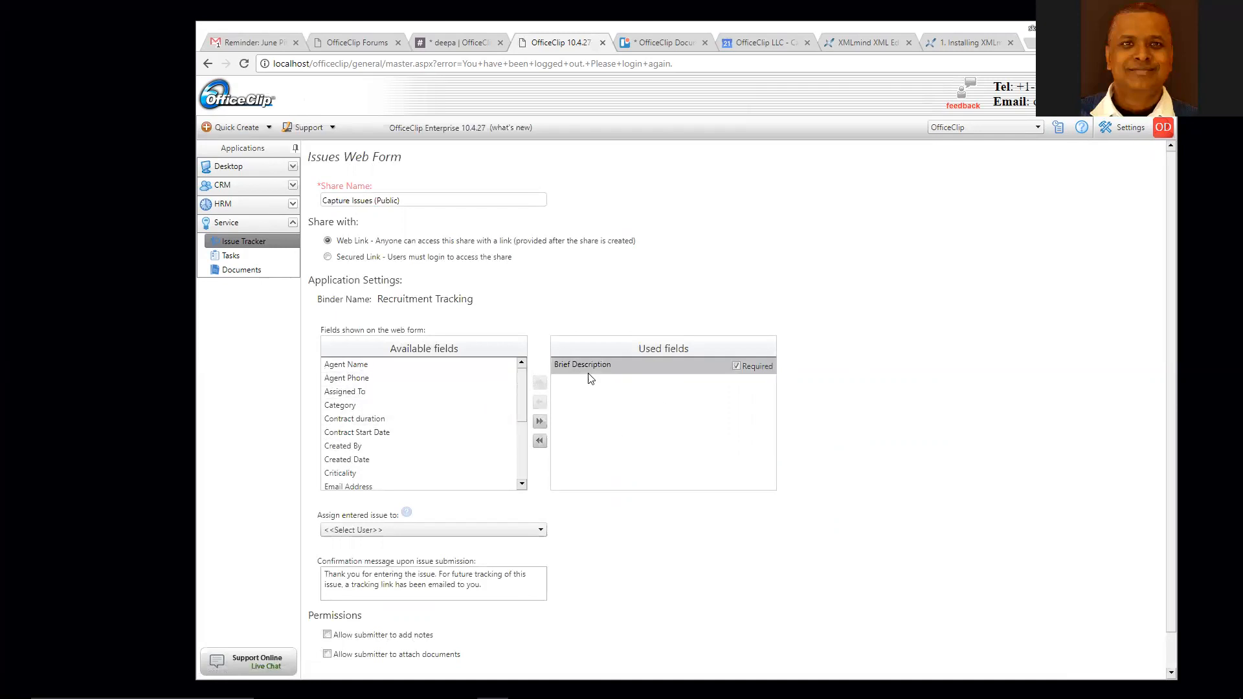
# - Look over the web form's fields, then return to the Issue Tracker binders list
pyautogui.scroll(-1, 649, 524)
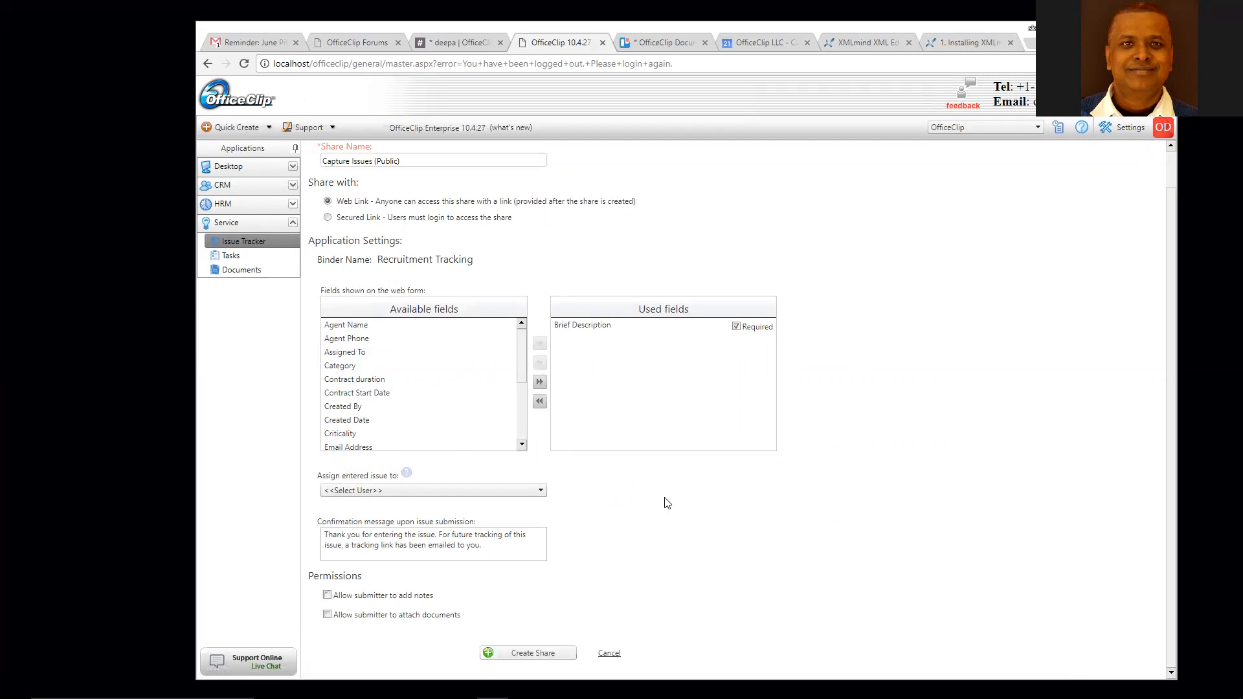
pyautogui.scroll(1, 738, 469)
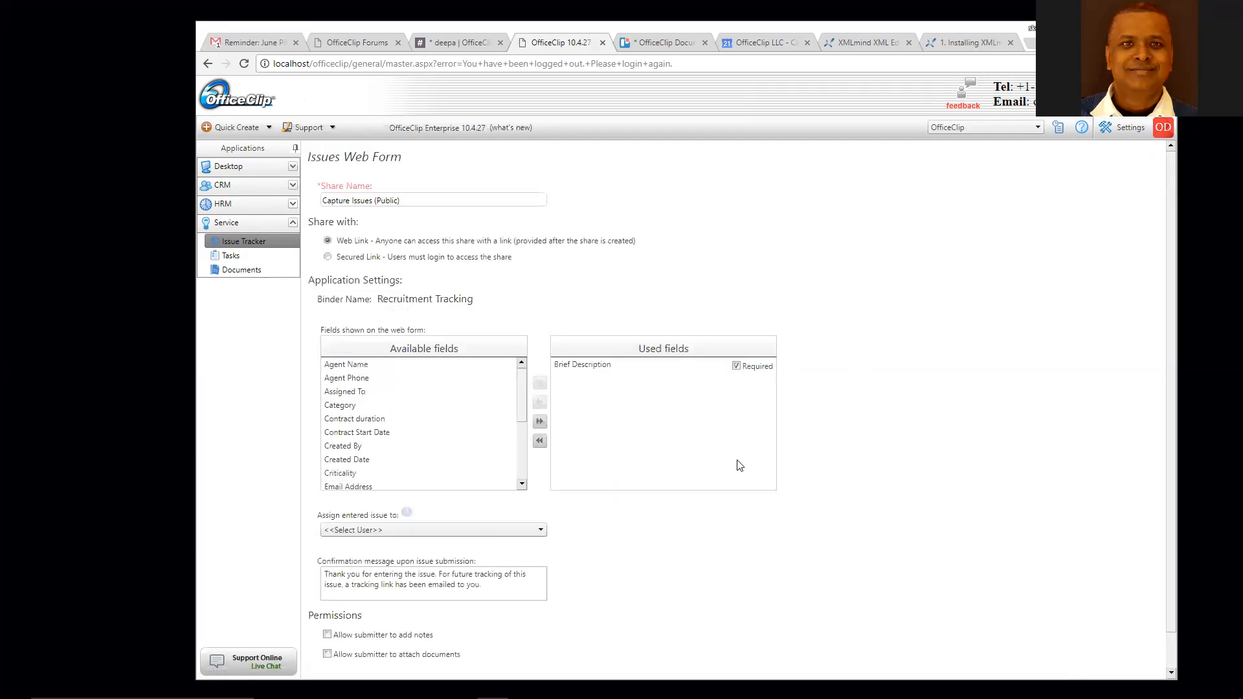
pyautogui.click(237, 244)
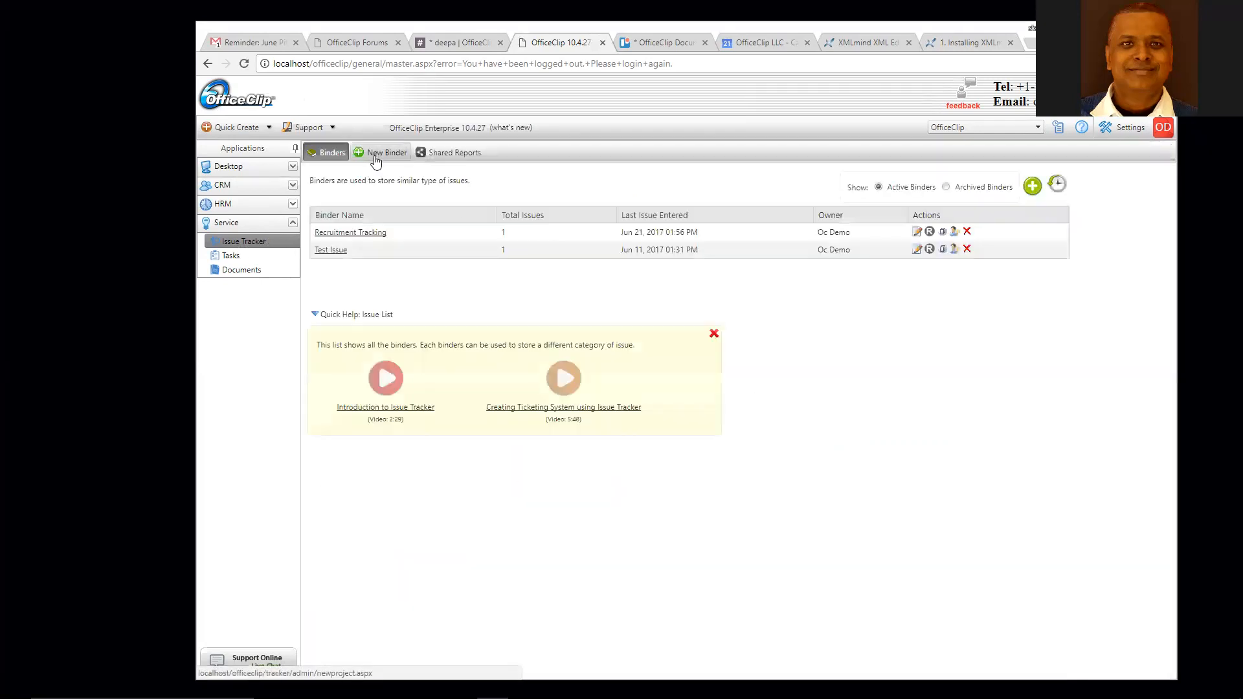
pyautogui.click(339, 232)
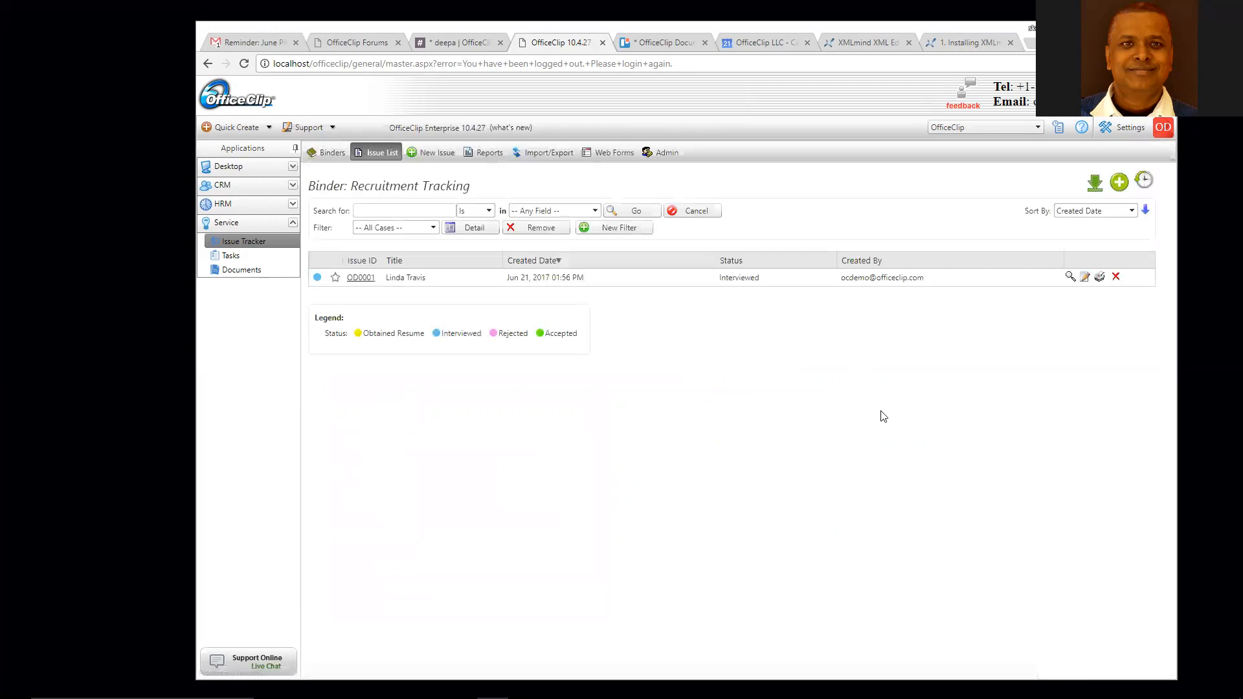
pyautogui.moveTo(1225, 654)
pyautogui.click(1229, 608)
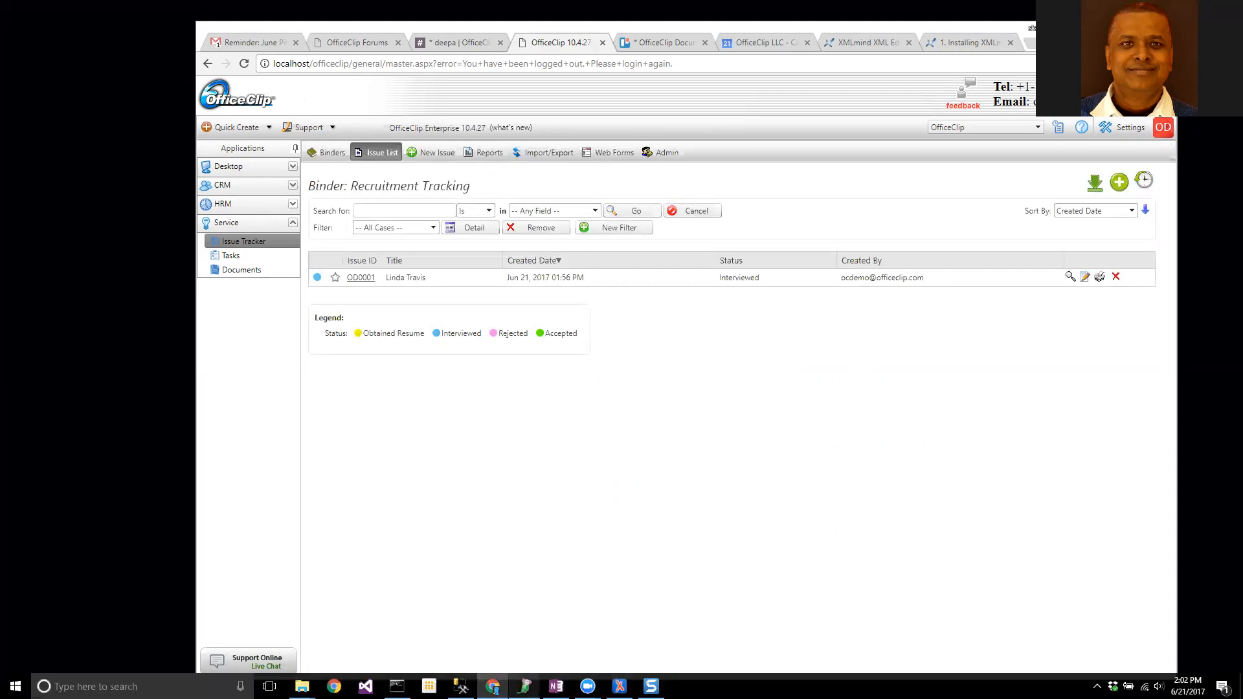
pyautogui.rightClick(525, 686)
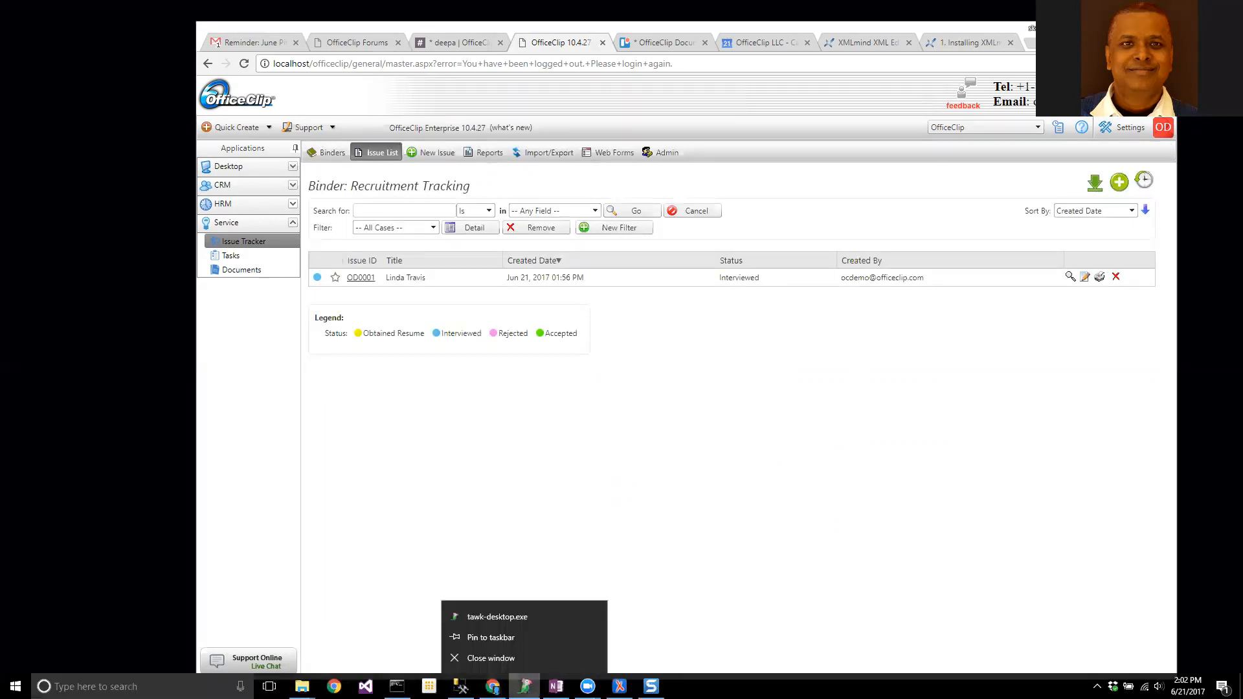
pyautogui.click(496, 659)
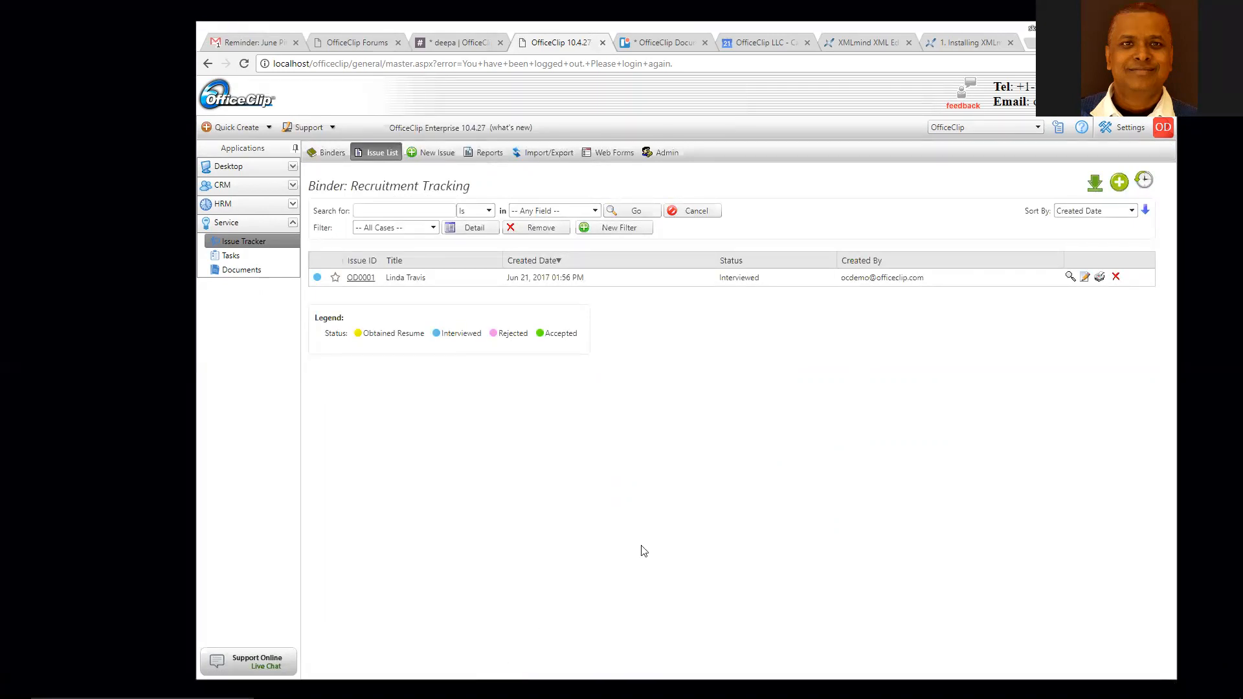
pyautogui.moveTo(555, 686)
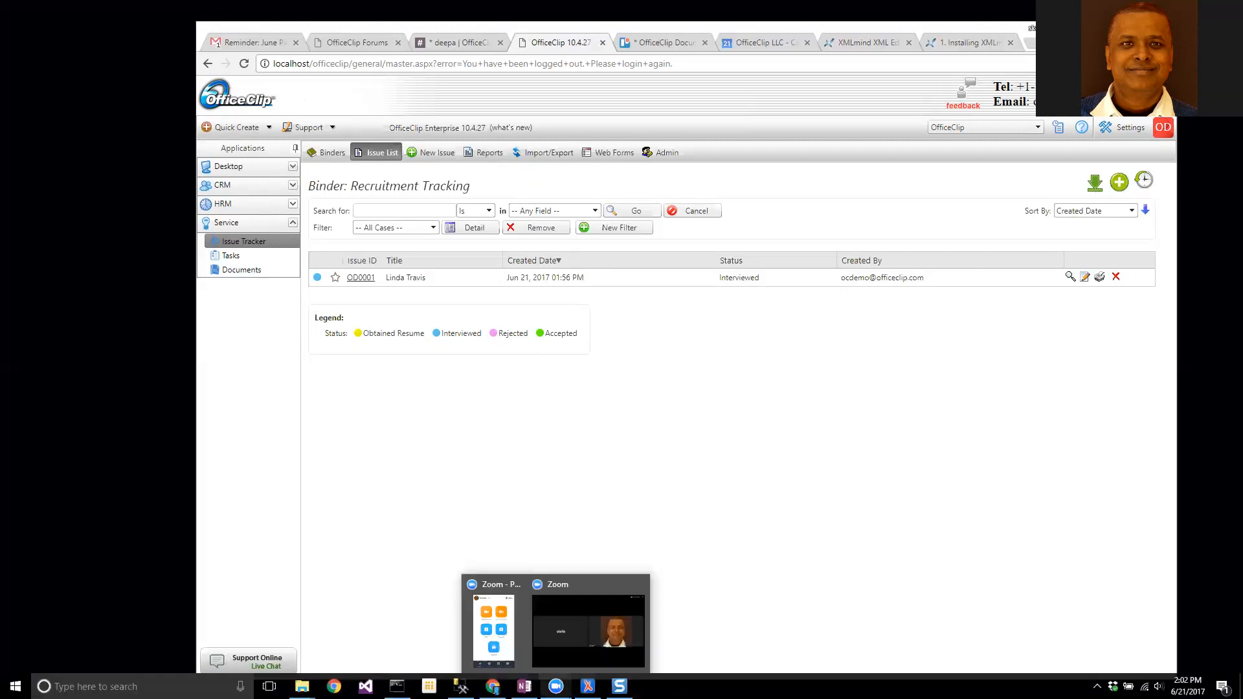
pyautogui.click(1096, 687)
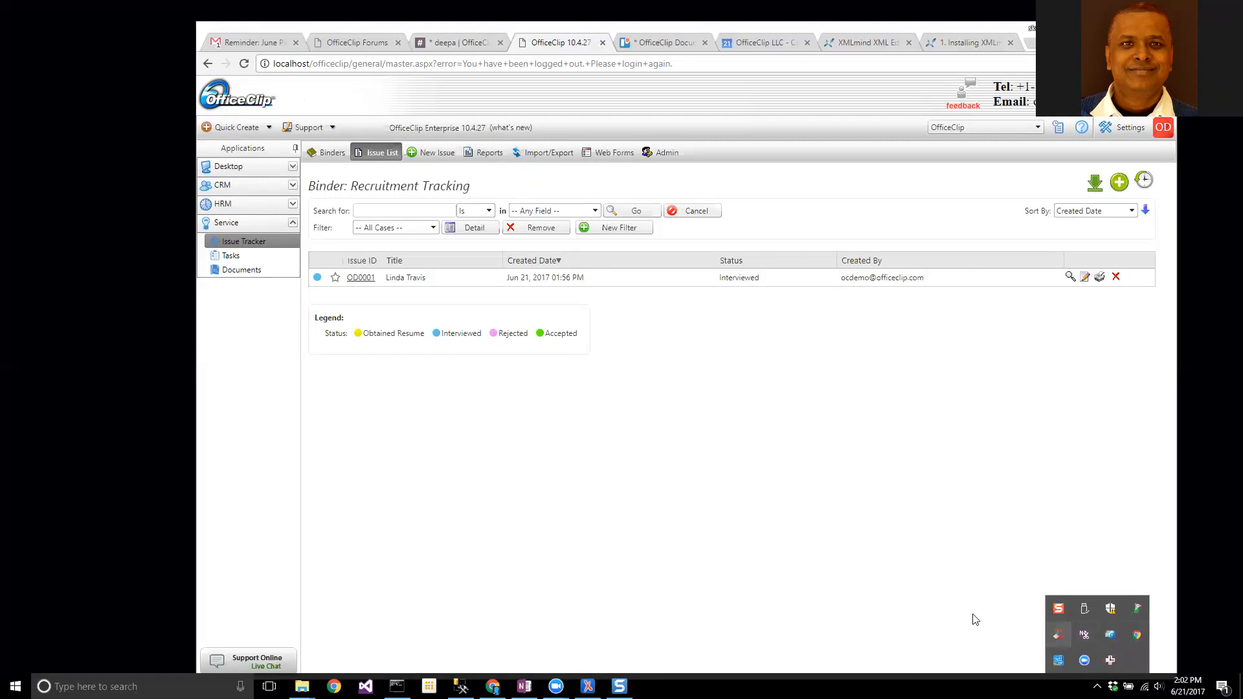
pyautogui.click(849, 598)
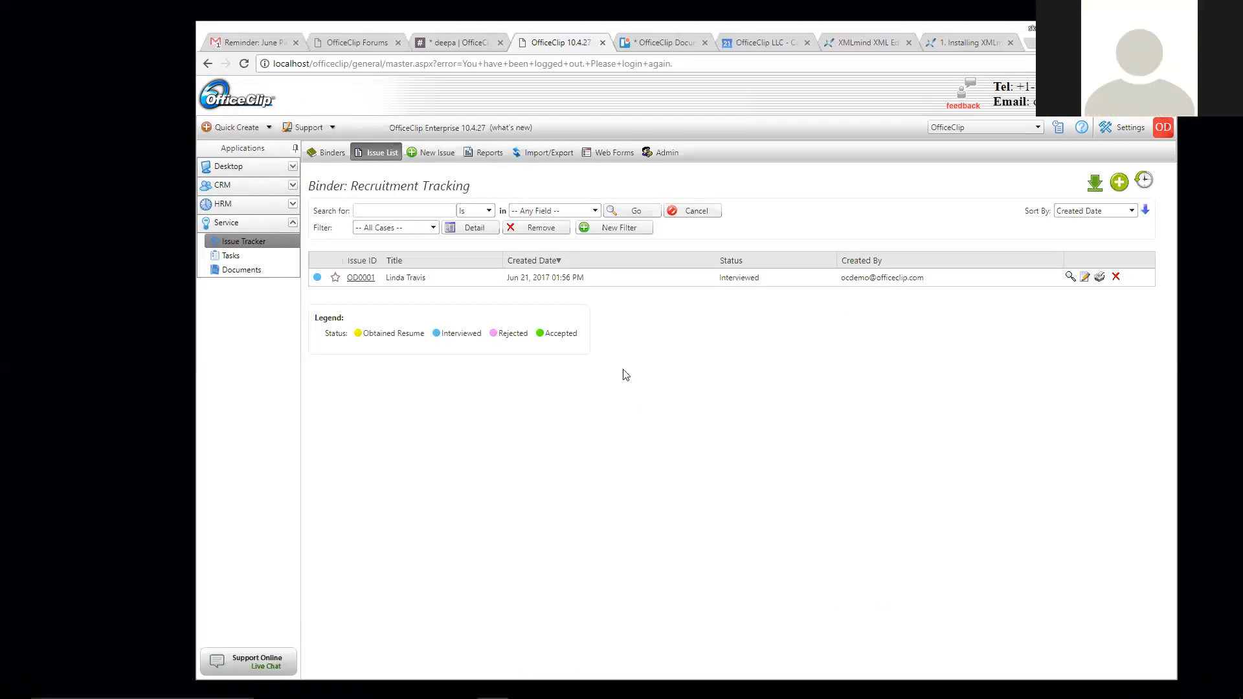
pyautogui.moveTo(493, 686)
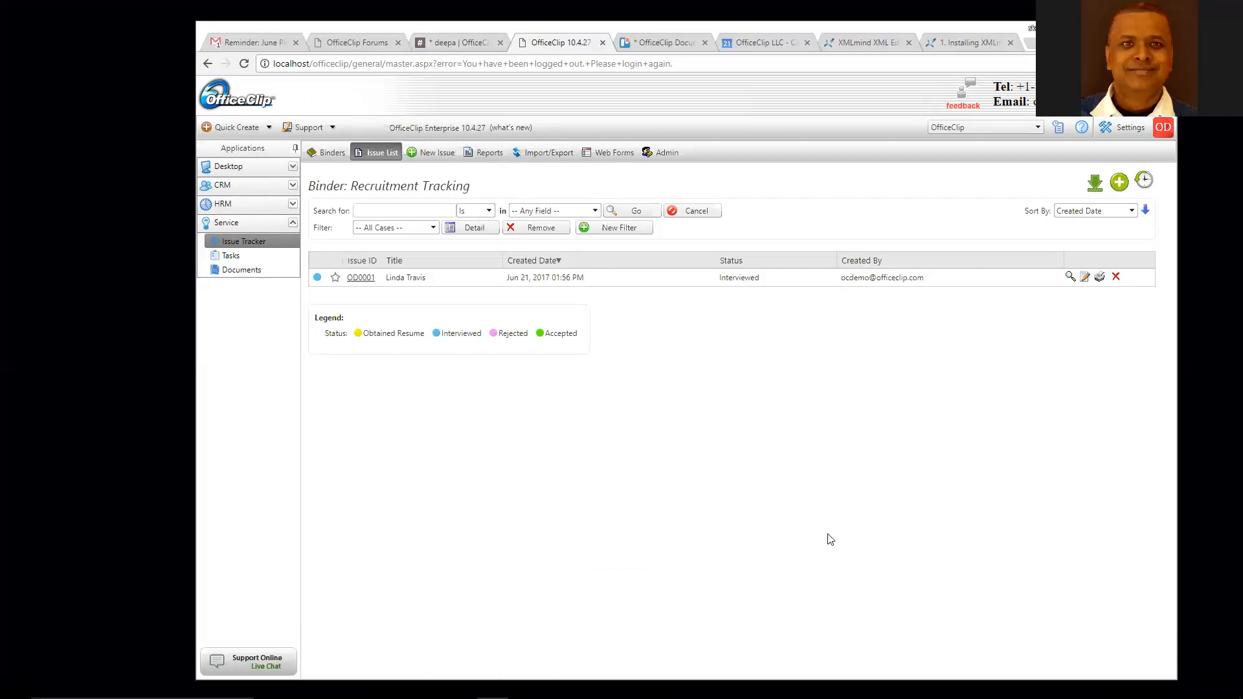
pyautogui.click(1097, 686)
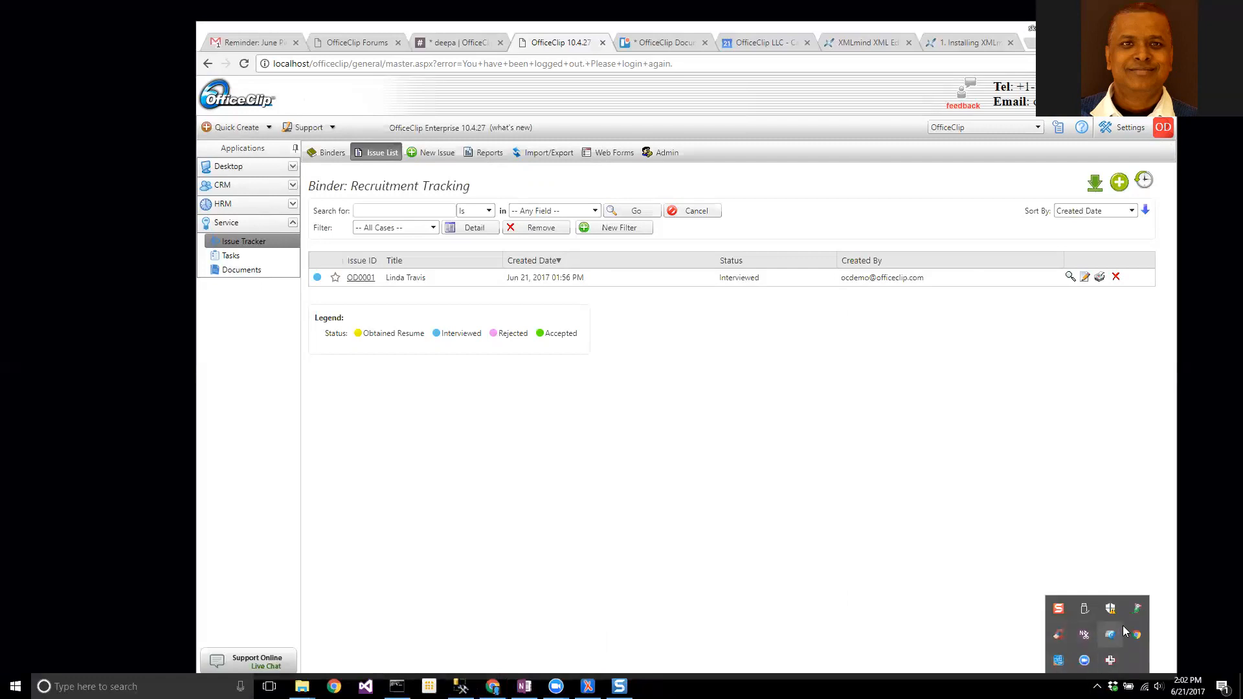
pyautogui.rightClick(1134, 610)
pyautogui.click(1160, 598)
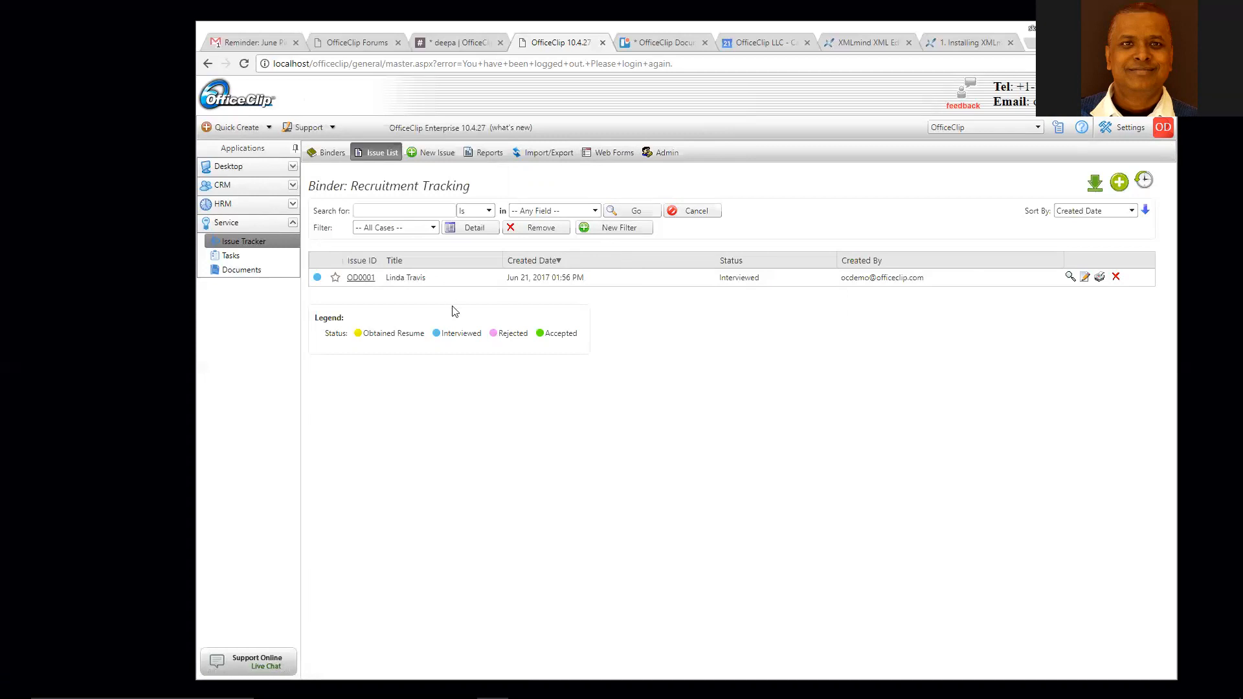
pyautogui.click(263, 242)
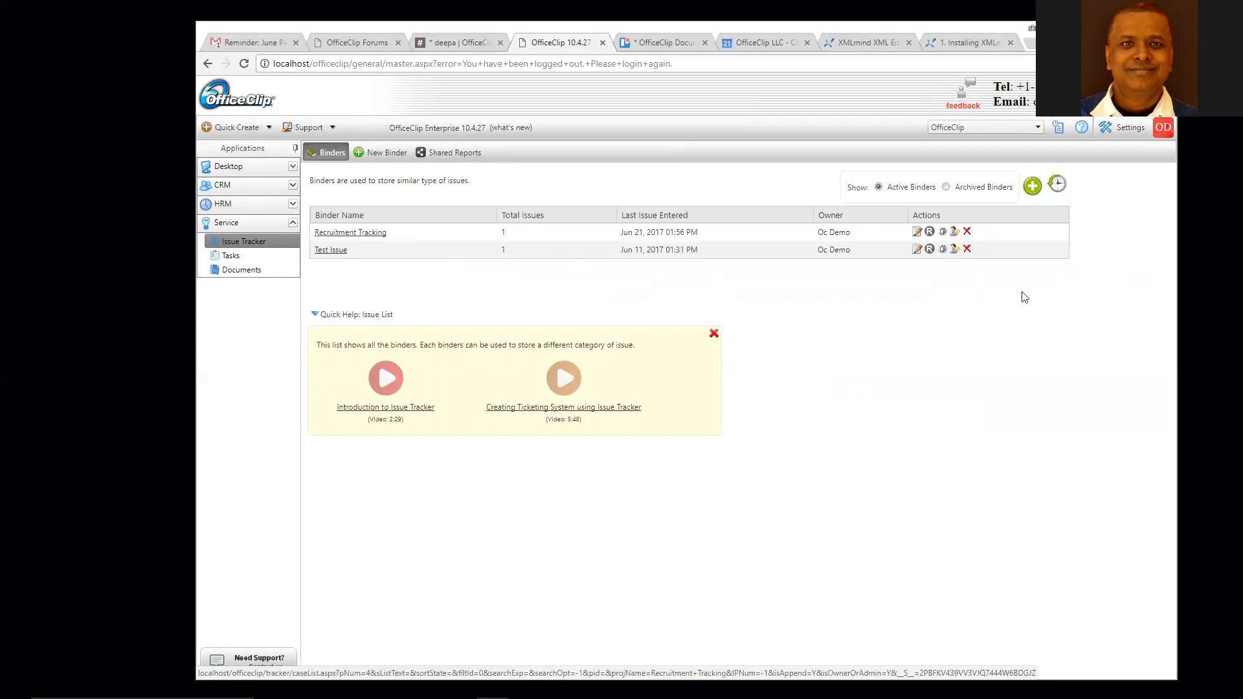
# - Show Recruitment Tracking's Object Access permissions, enlarging the window to reveal every level and user
pyautogui.click(954, 233)
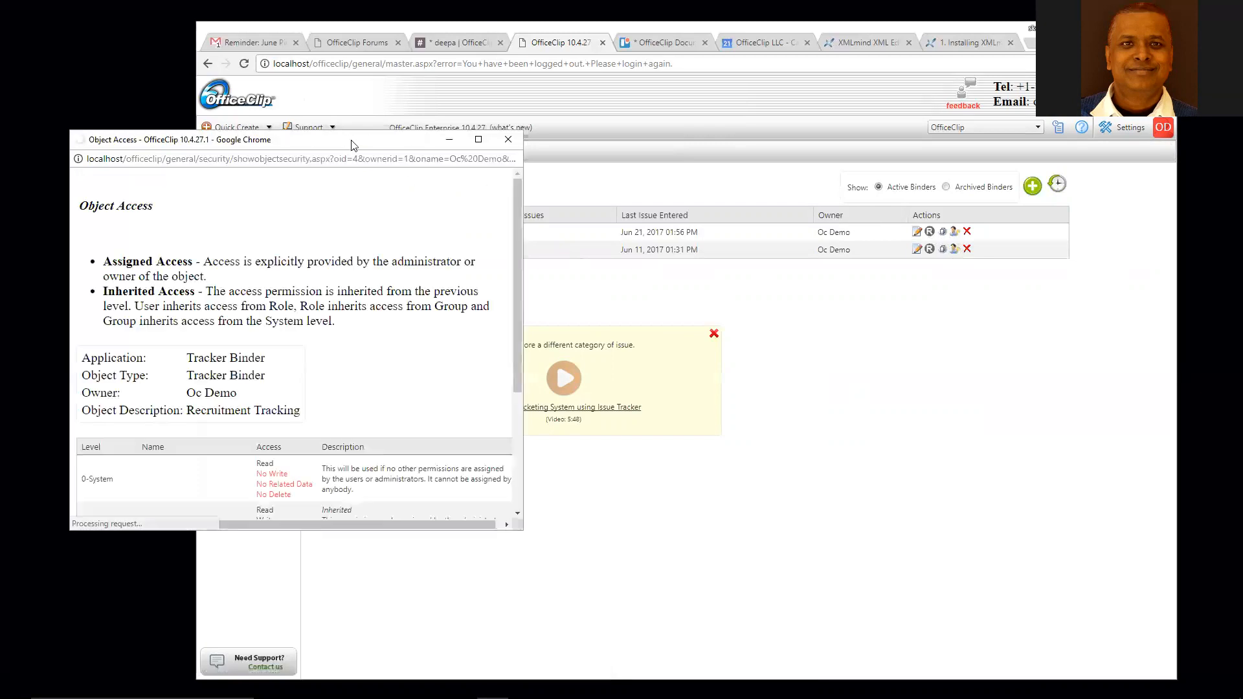
pyautogui.moveTo(355, 145); pyautogui.dragTo(547, 101)
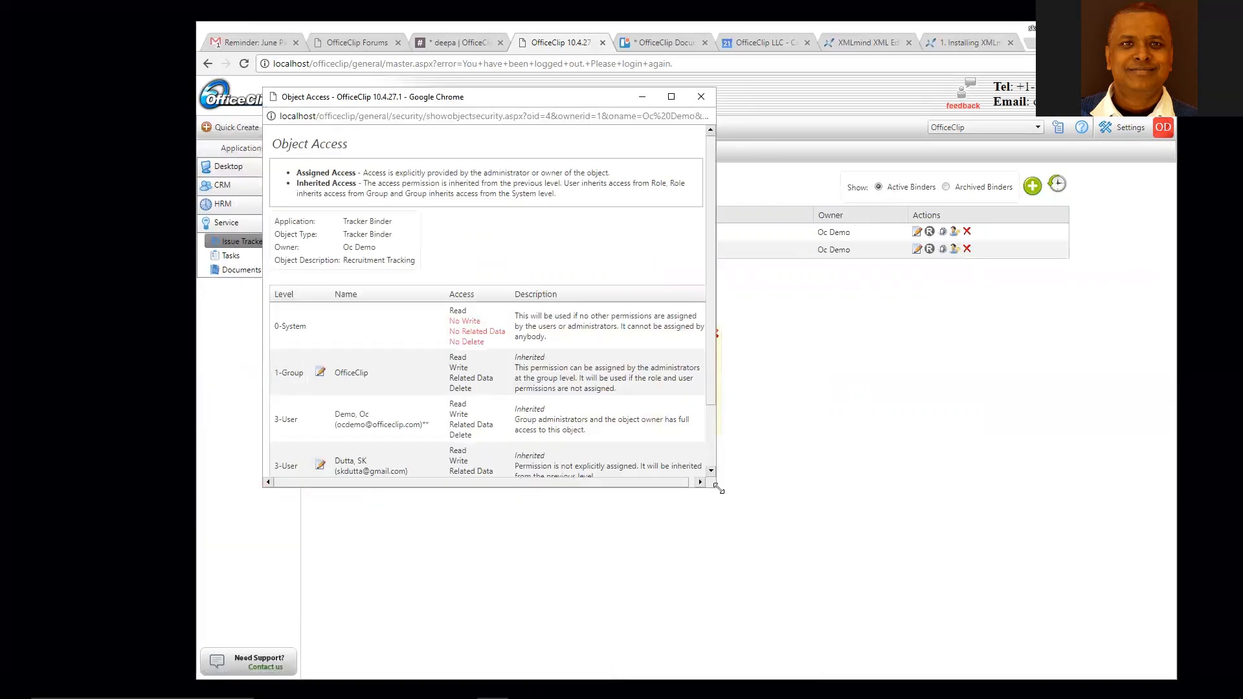
pyautogui.click(701, 97)
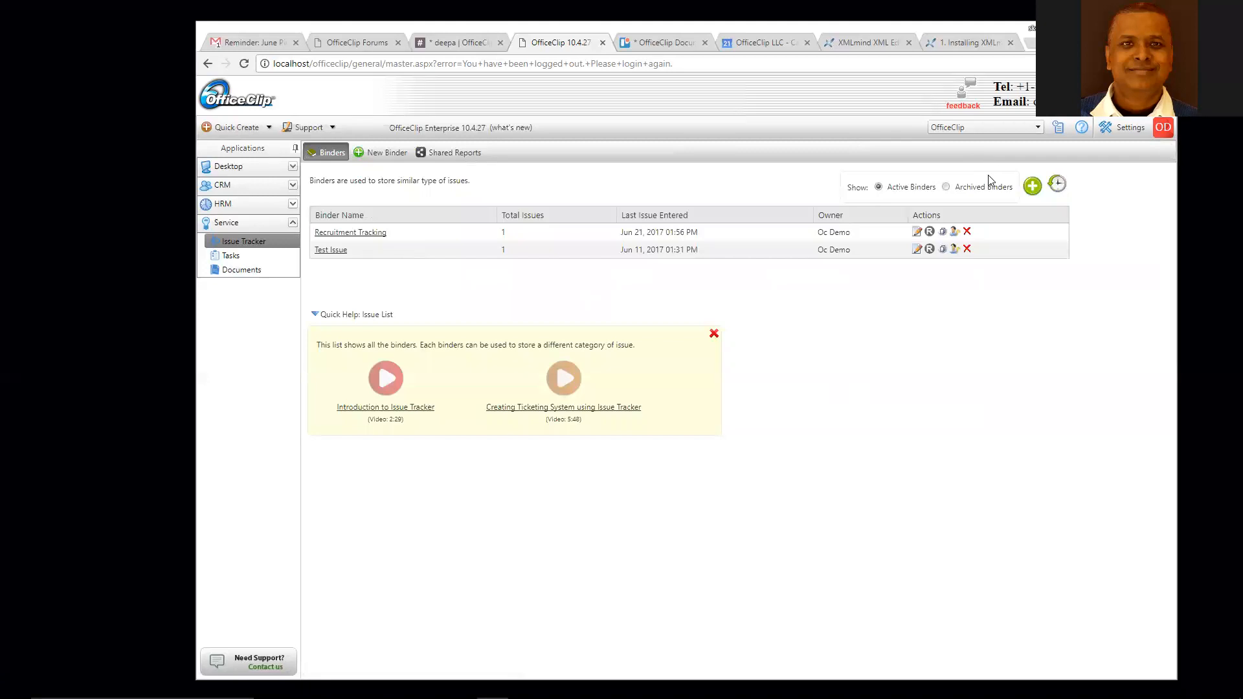
pyautogui.click(954, 233)
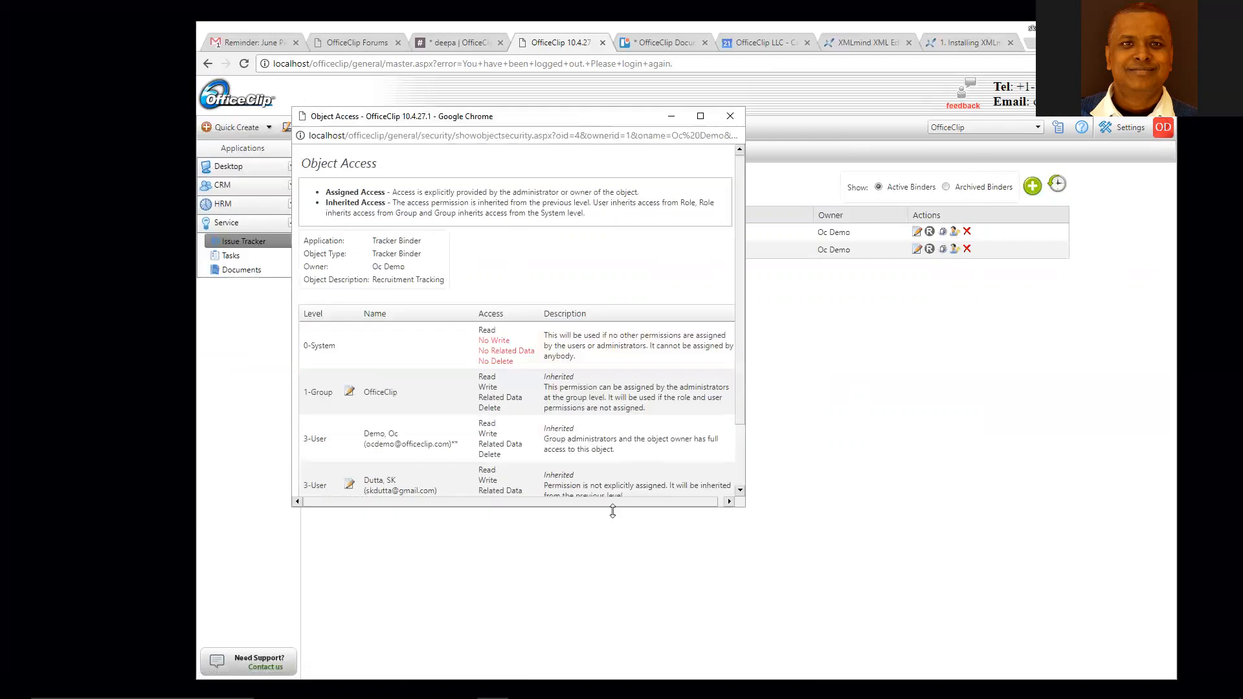
pyautogui.moveTo(614, 508); pyautogui.dragTo(620, 620)
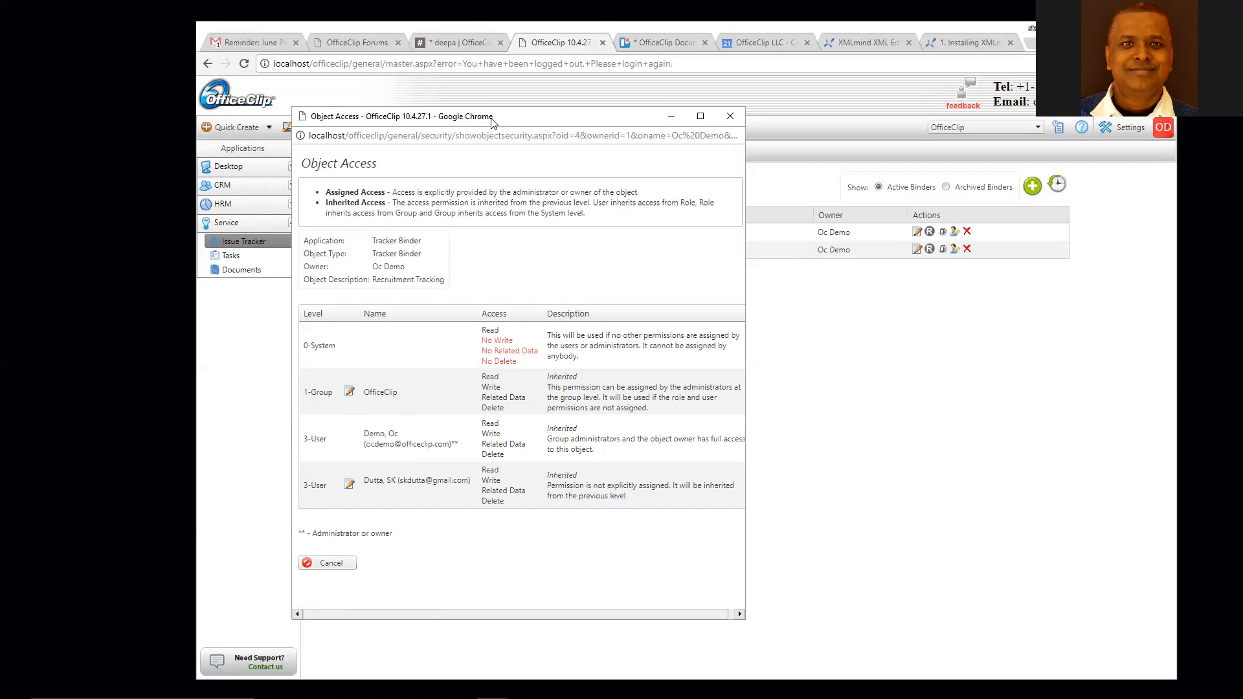
pyautogui.moveTo(499, 117); pyautogui.dragTo(523, 99)
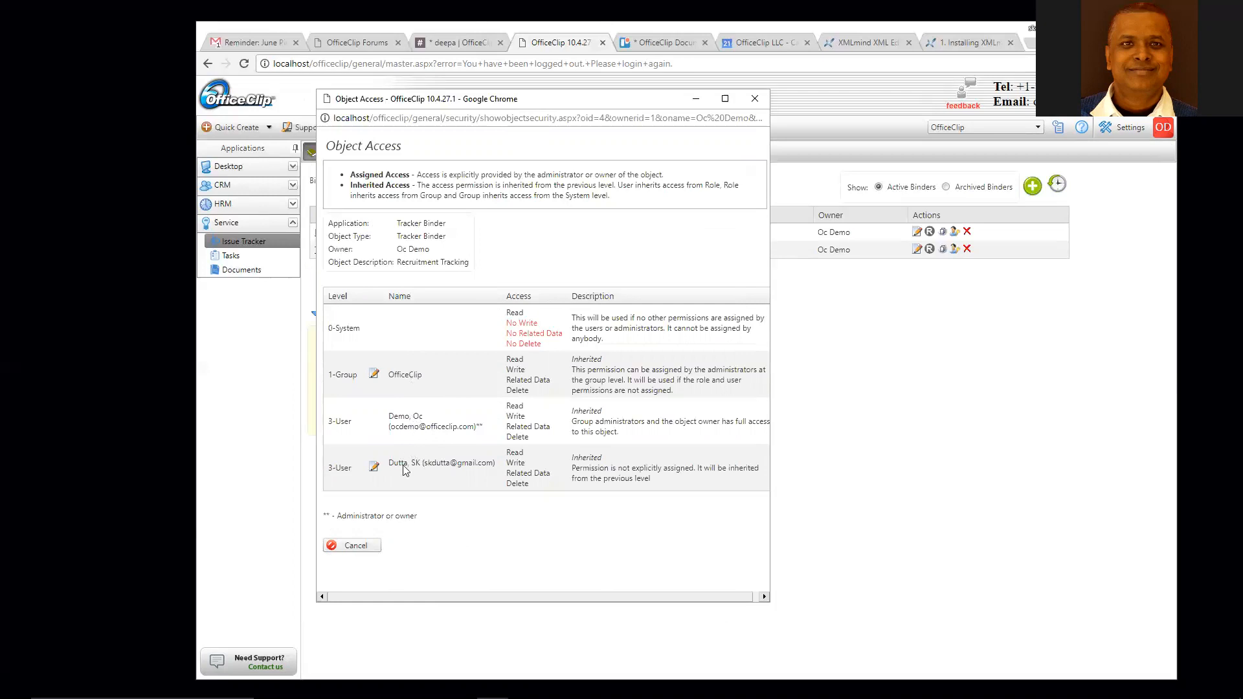
# - Edit the second user's binder permissions and untick Read, Write, Append and Delete
pyautogui.click(374, 468)
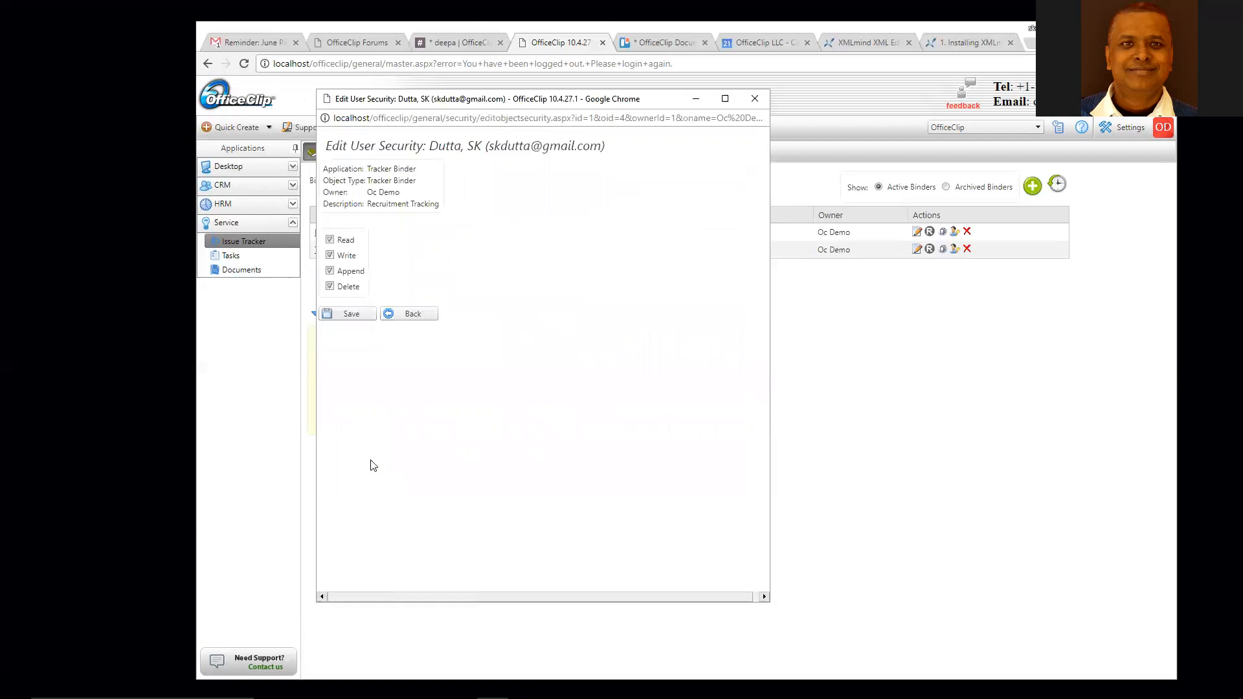
pyautogui.moveTo(532, 101); pyautogui.dragTo(684, 138)
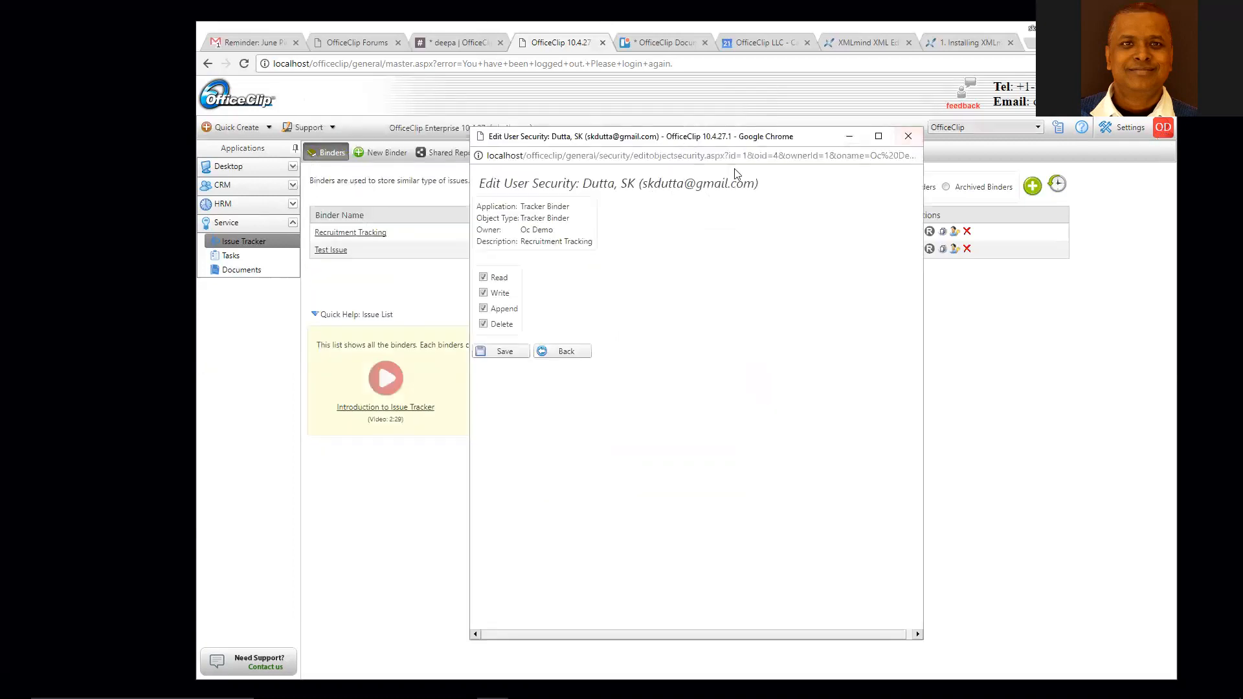
pyautogui.click(483, 277)
pyautogui.click(483, 292)
pyautogui.click(482, 308)
pyautogui.click(483, 324)
# - Untick Read and Write, save the second user's revoked access, and close the Object Access window
pyautogui.click(482, 277)
pyautogui.click(483, 293)
pyautogui.click(502, 351)
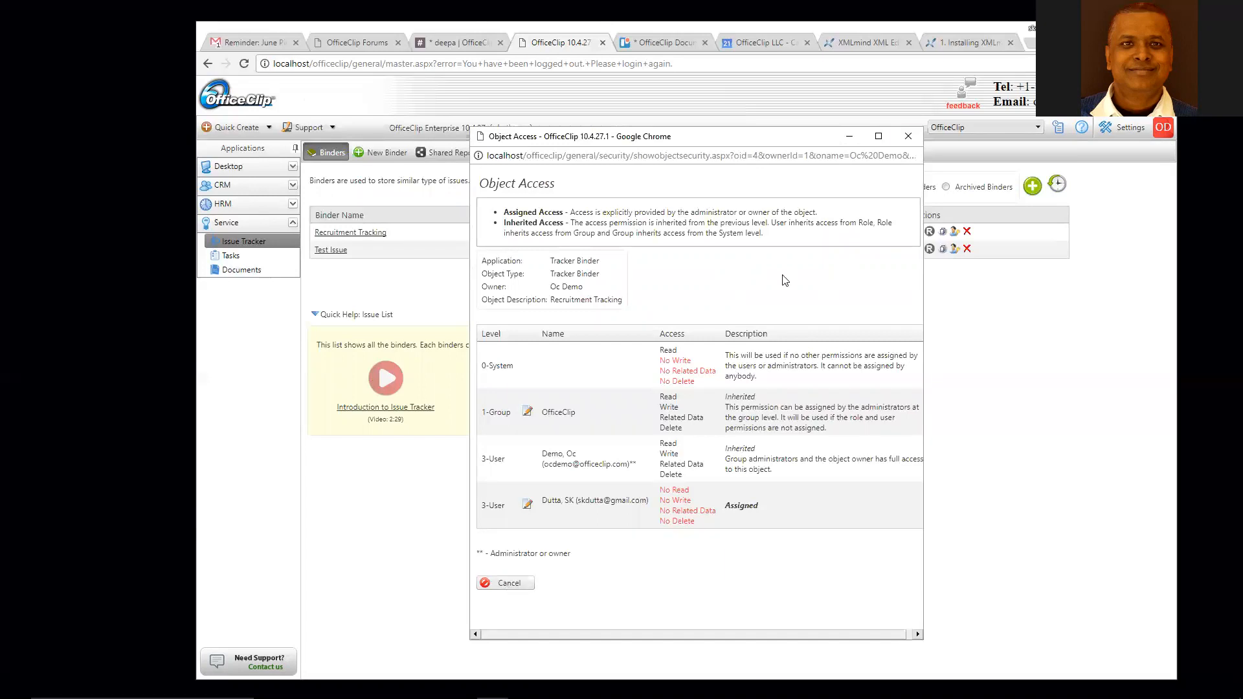
pyautogui.click(908, 136)
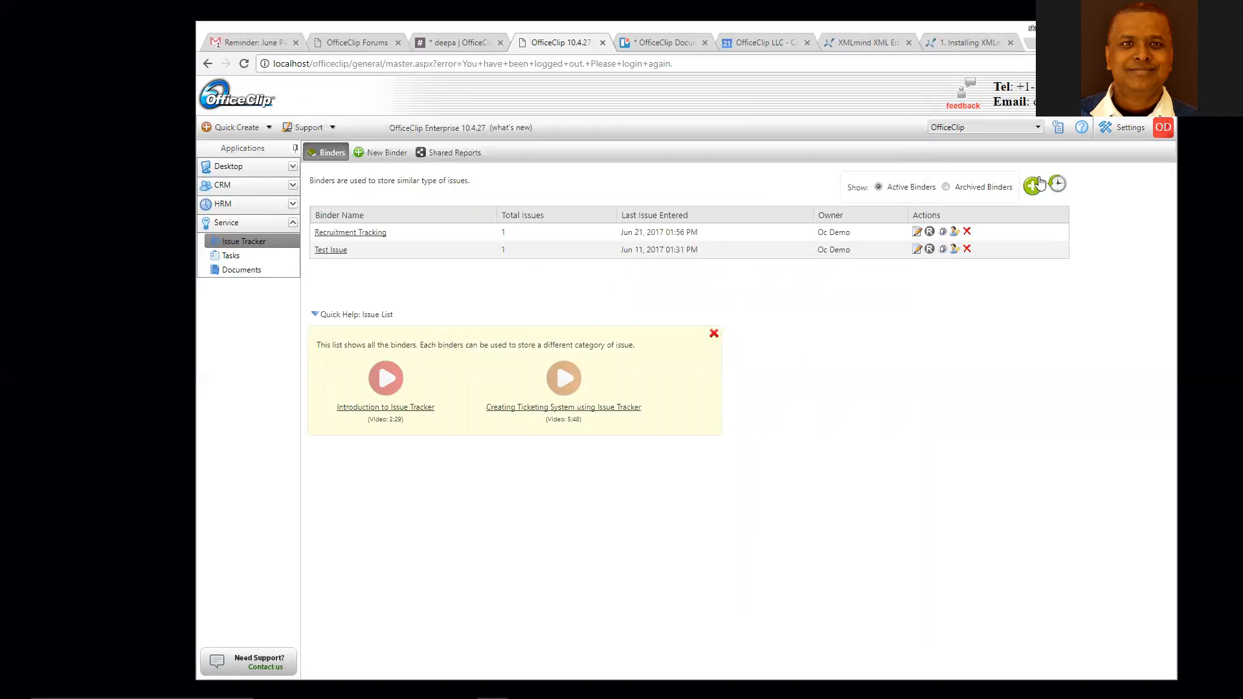
# - Log off the demo account, sign in as the restricted second user, and check their profile menu
pyautogui.click(1163, 131)
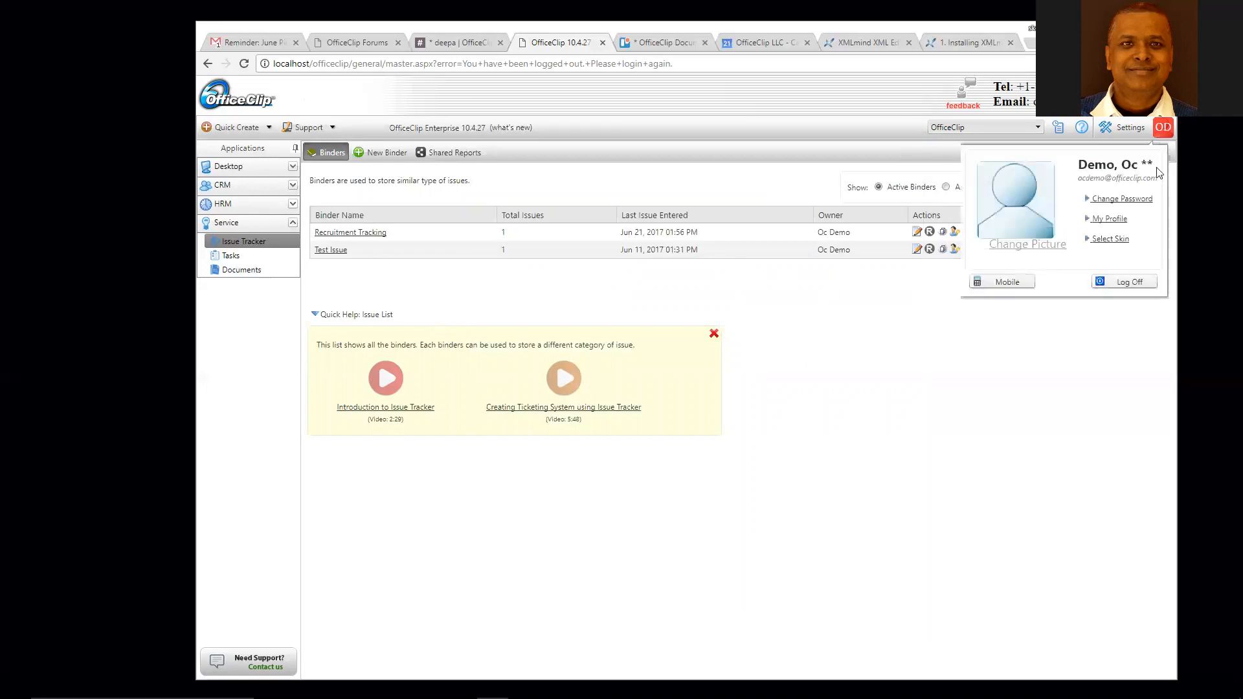
pyautogui.click(1142, 285)
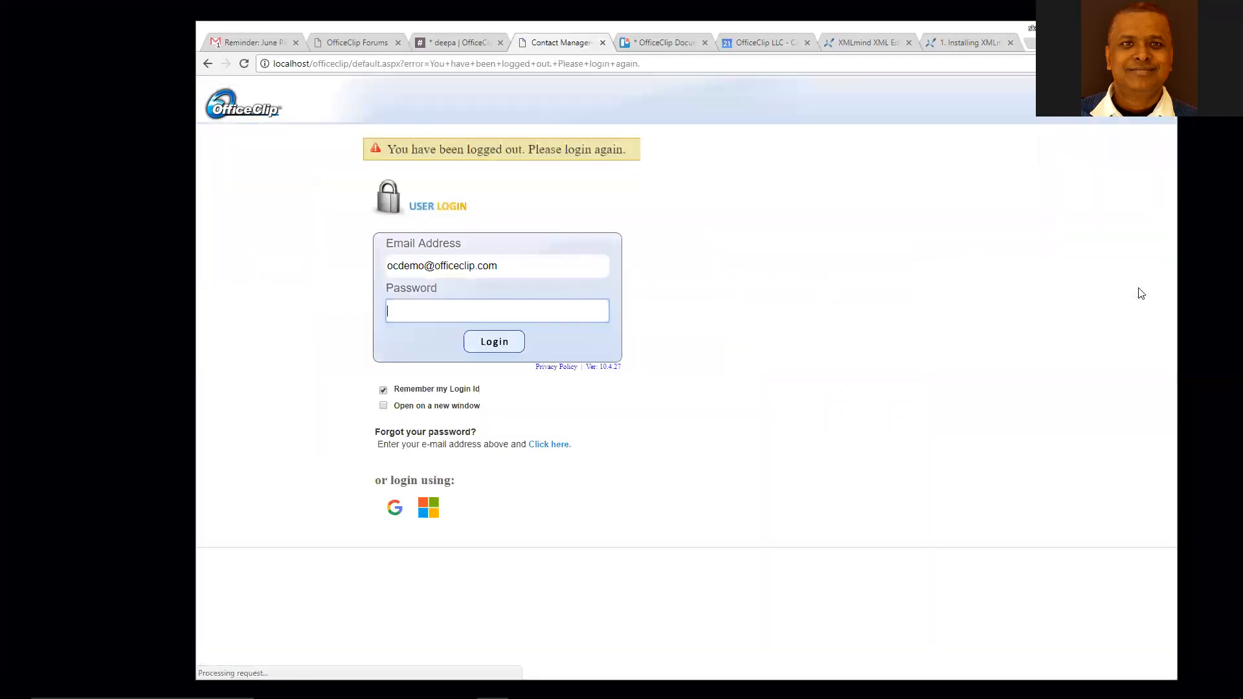
pyautogui.moveTo(549, 262); pyautogui.dragTo(382, 276)
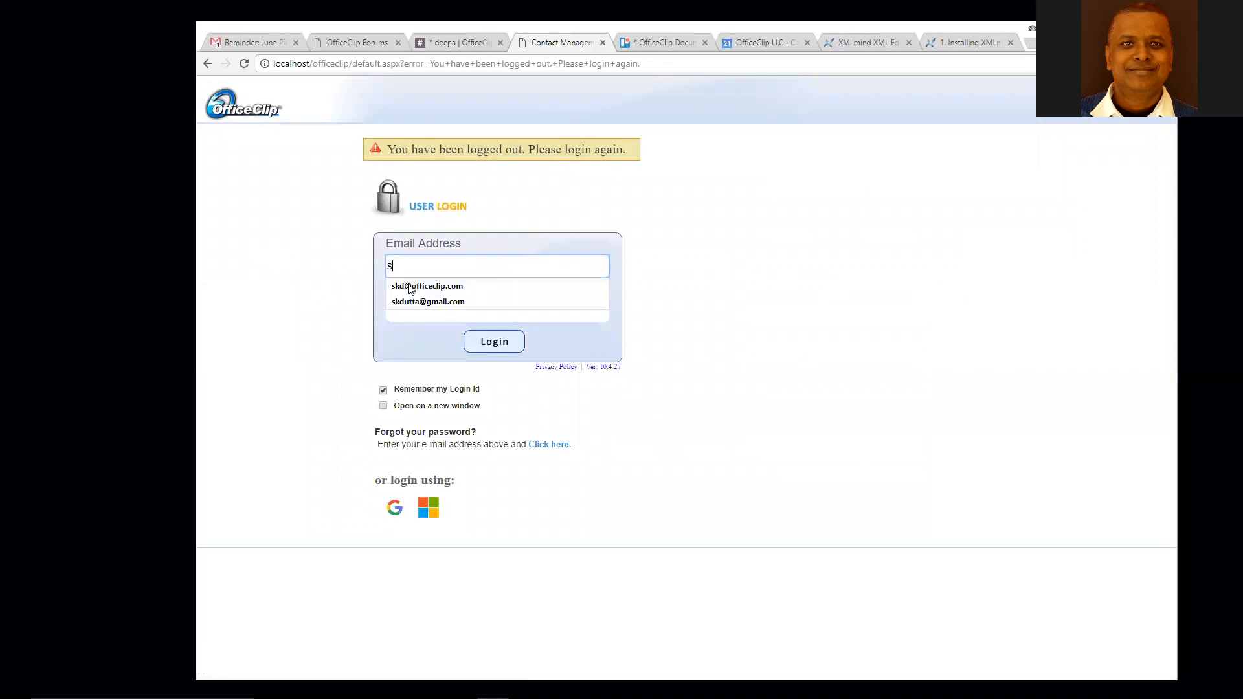
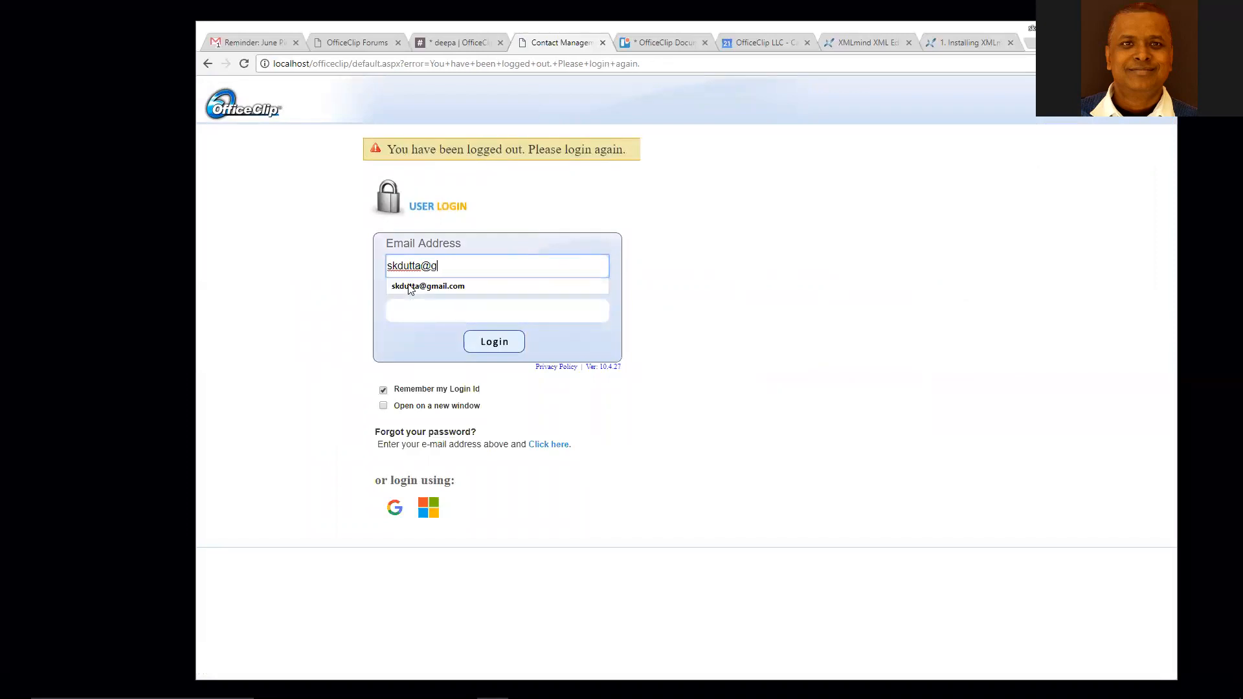
pyautogui.press('Tab')
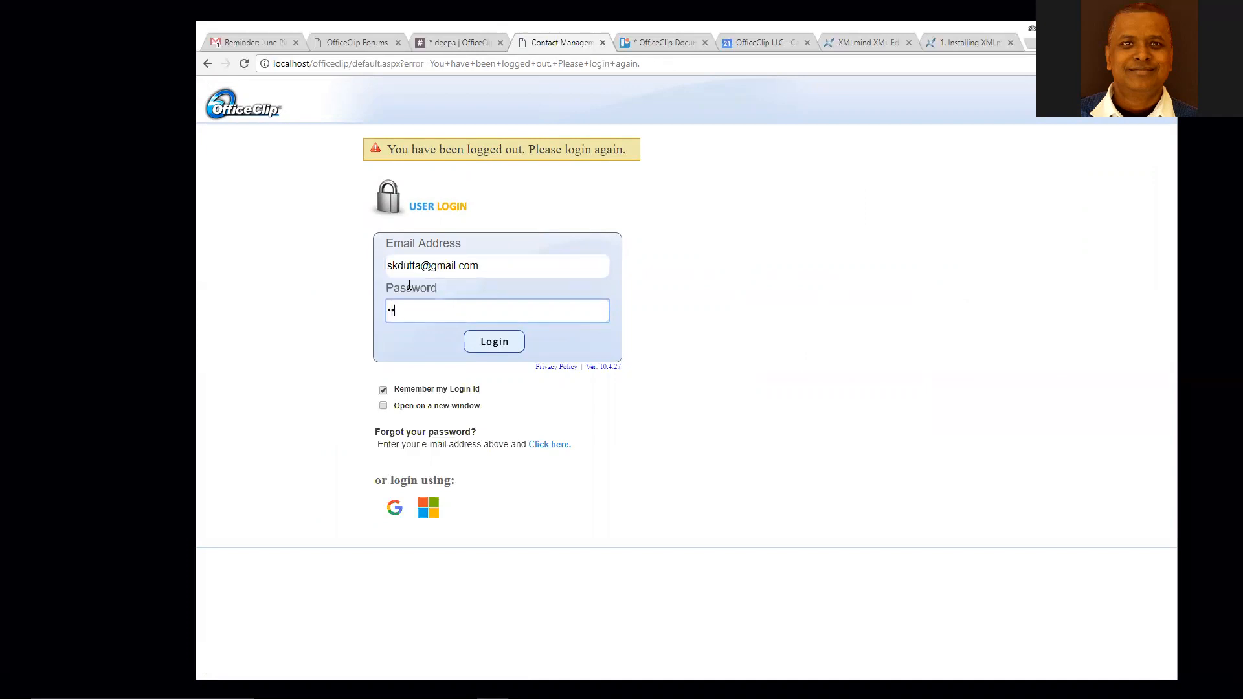
pyautogui.click(507, 343)
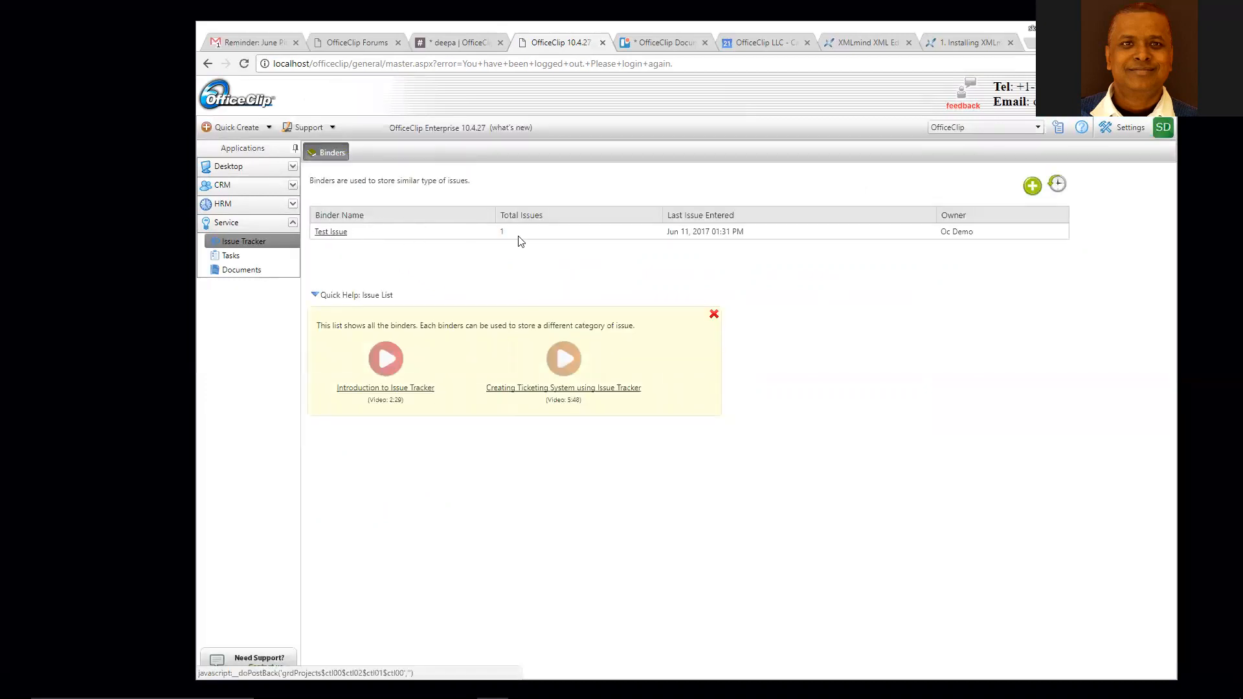
pyautogui.click(1163, 127)
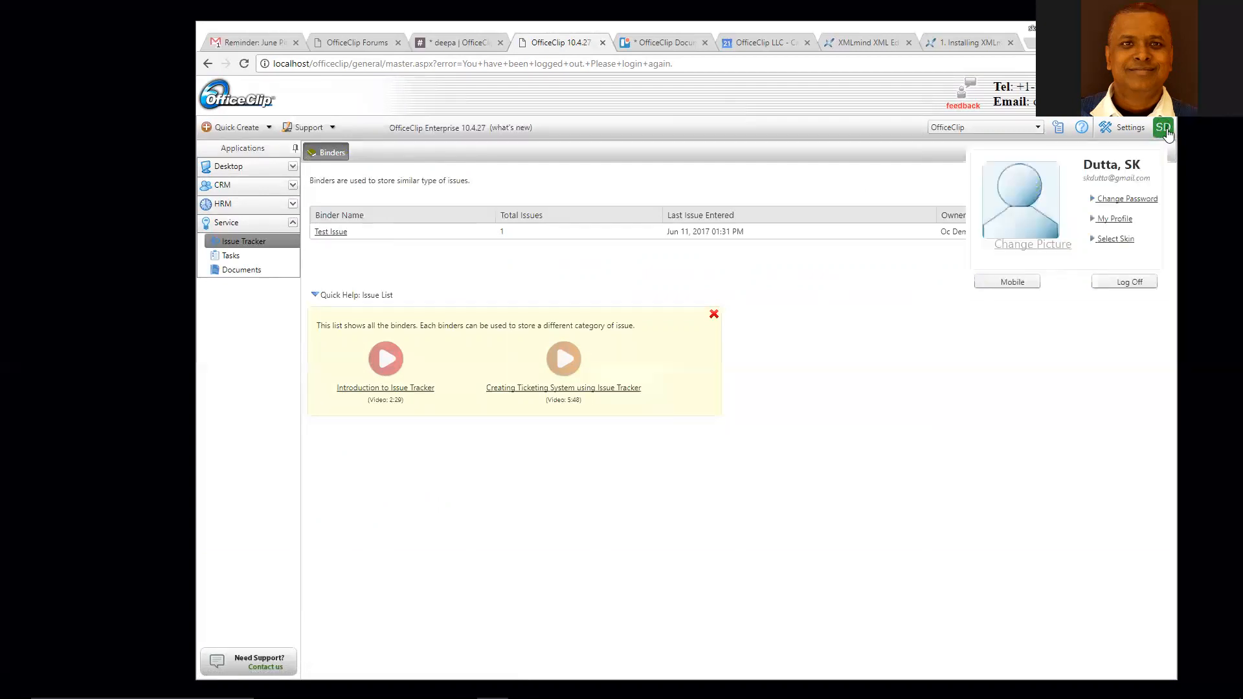
# - Log the restricted user out, sign in with the demo account's e-mail, and enter Recruitment Tracking
pyautogui.click(1128, 282)
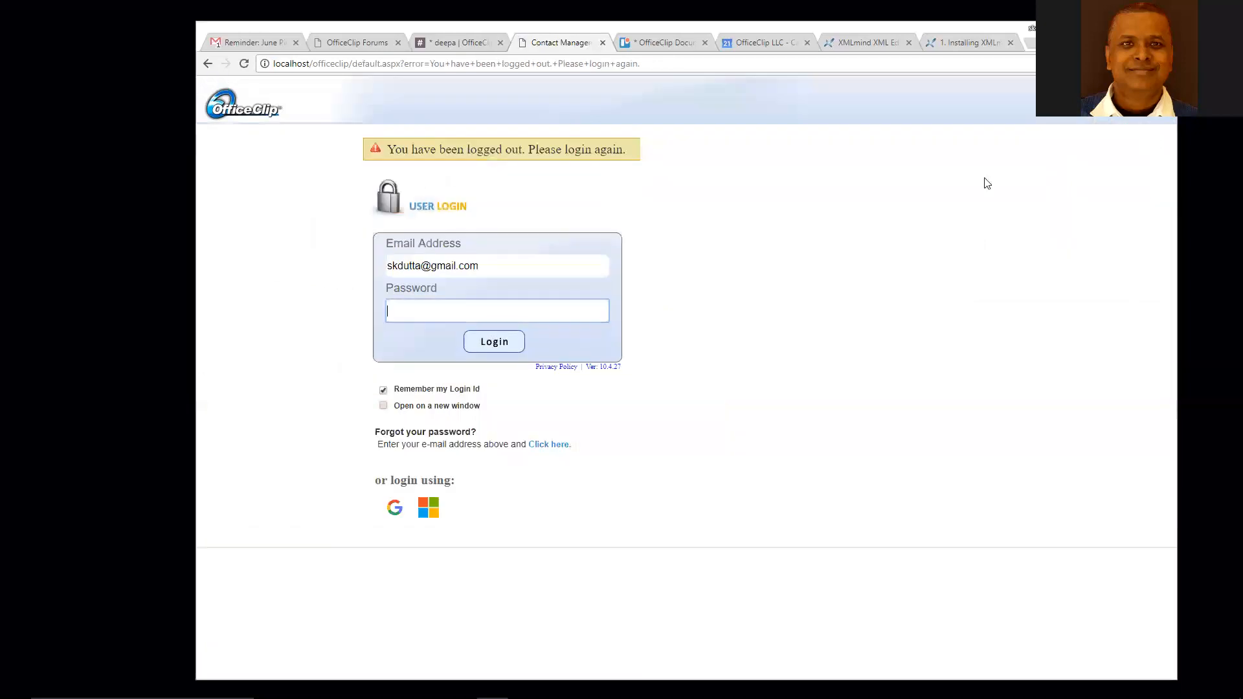
pyautogui.tripleClick(399, 270)
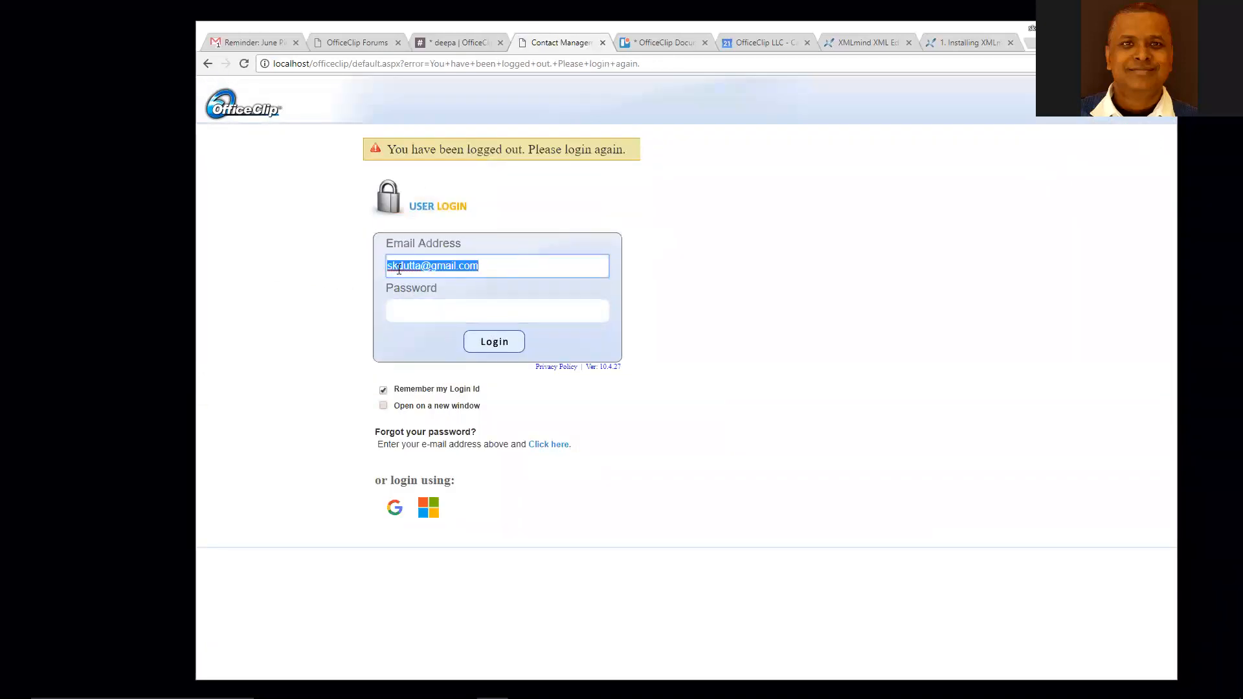
pyautogui.press('Tab')
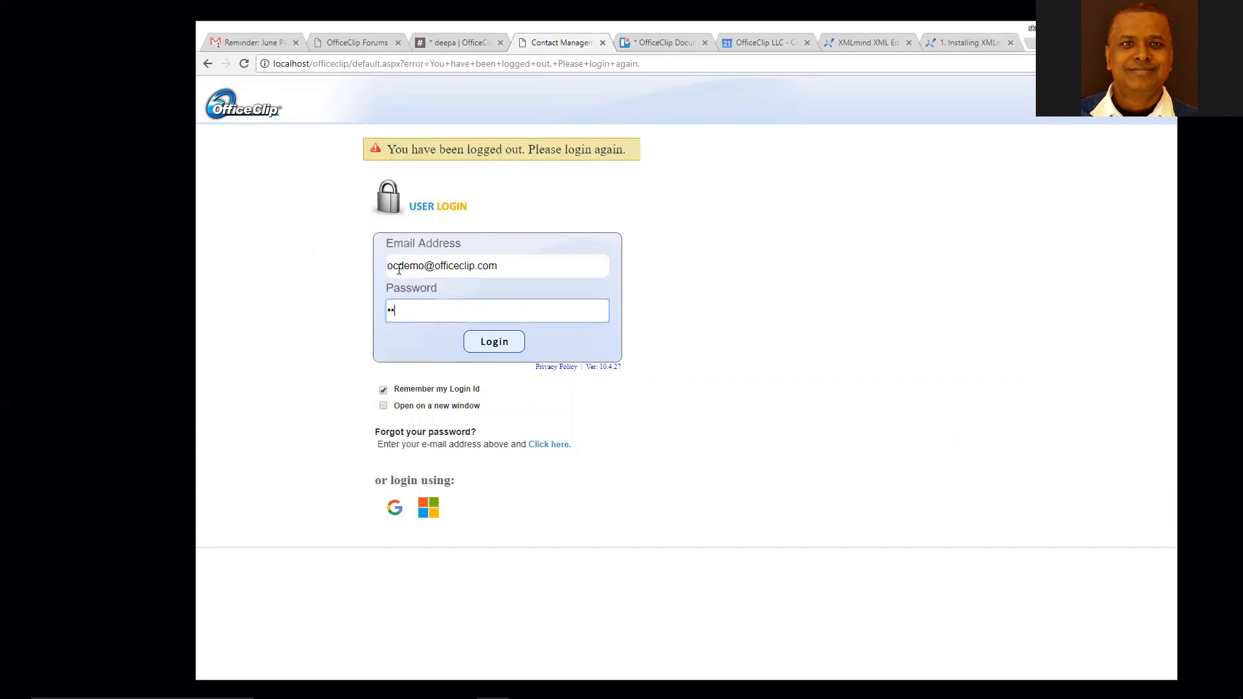
pyautogui.click(497, 348)
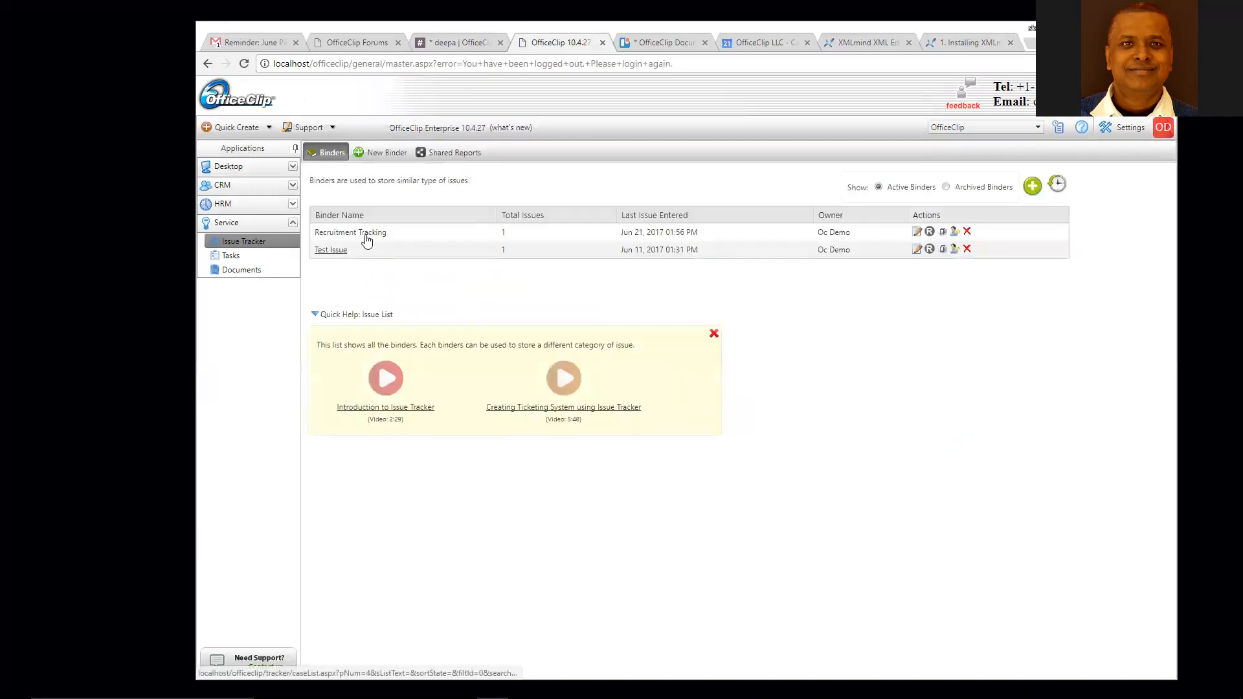
pyautogui.click(366, 240)
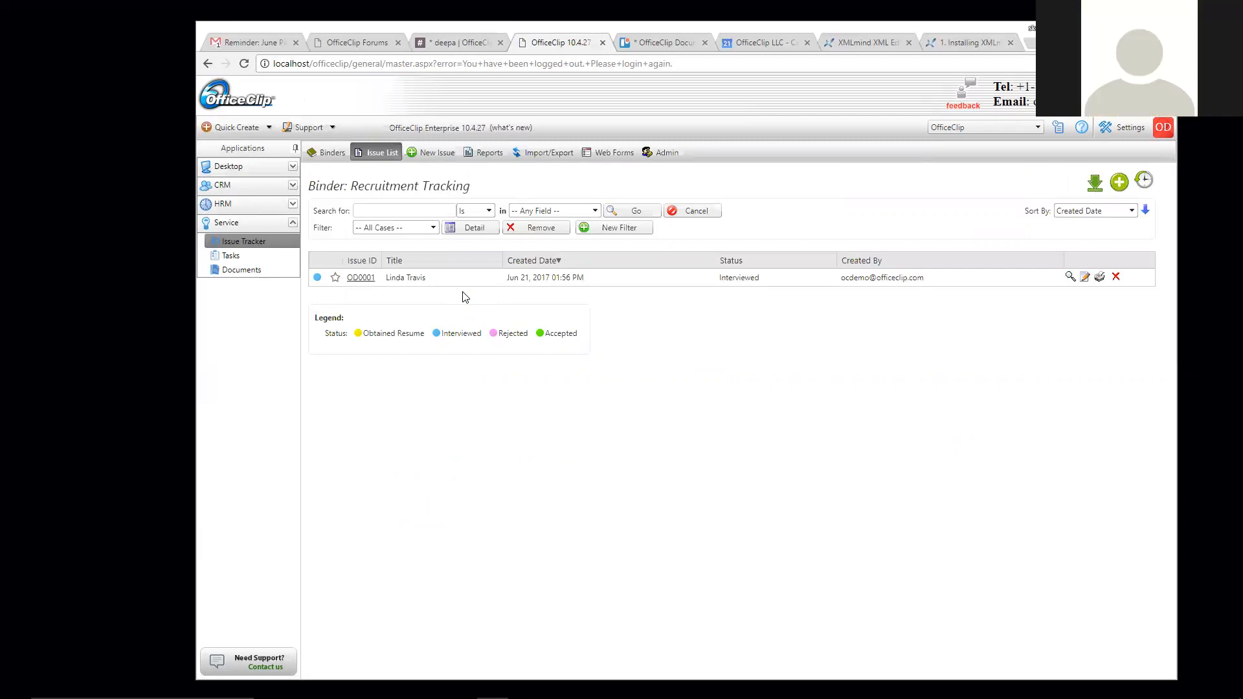
# - Export this binder's issues as Bulk_CSV_Data_2017-06-21.csv and open the downloaded file
pyautogui.click(569, 159)
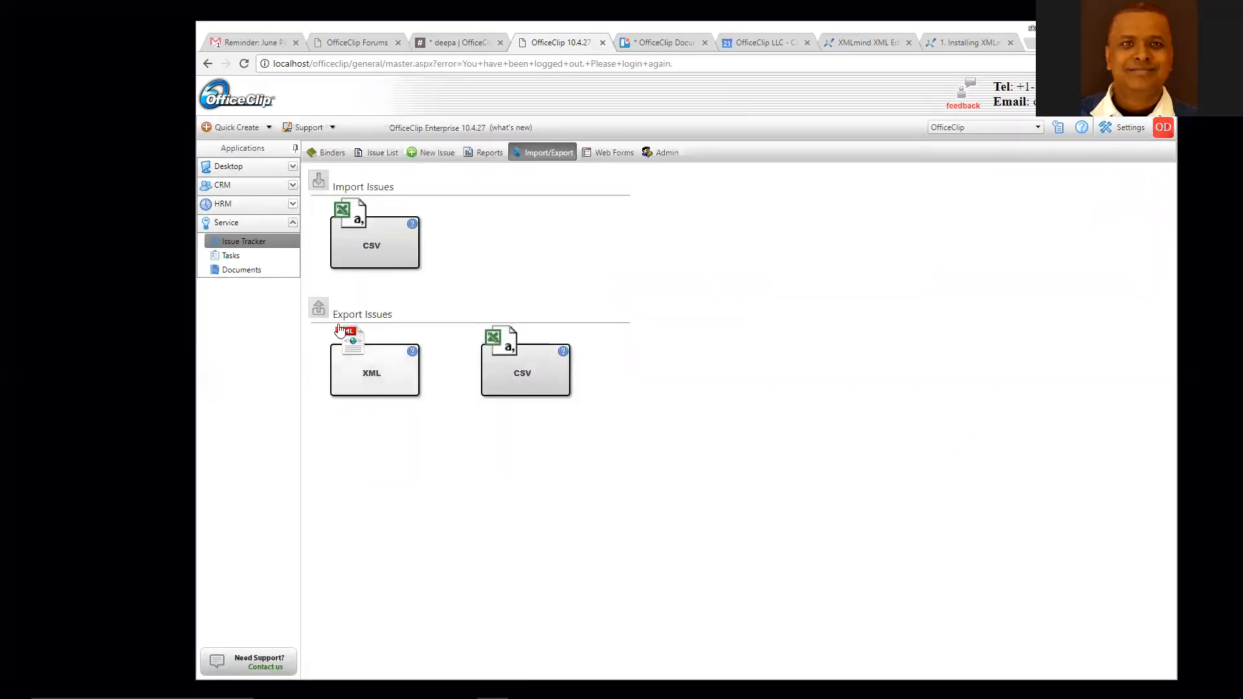
pyautogui.click(524, 382)
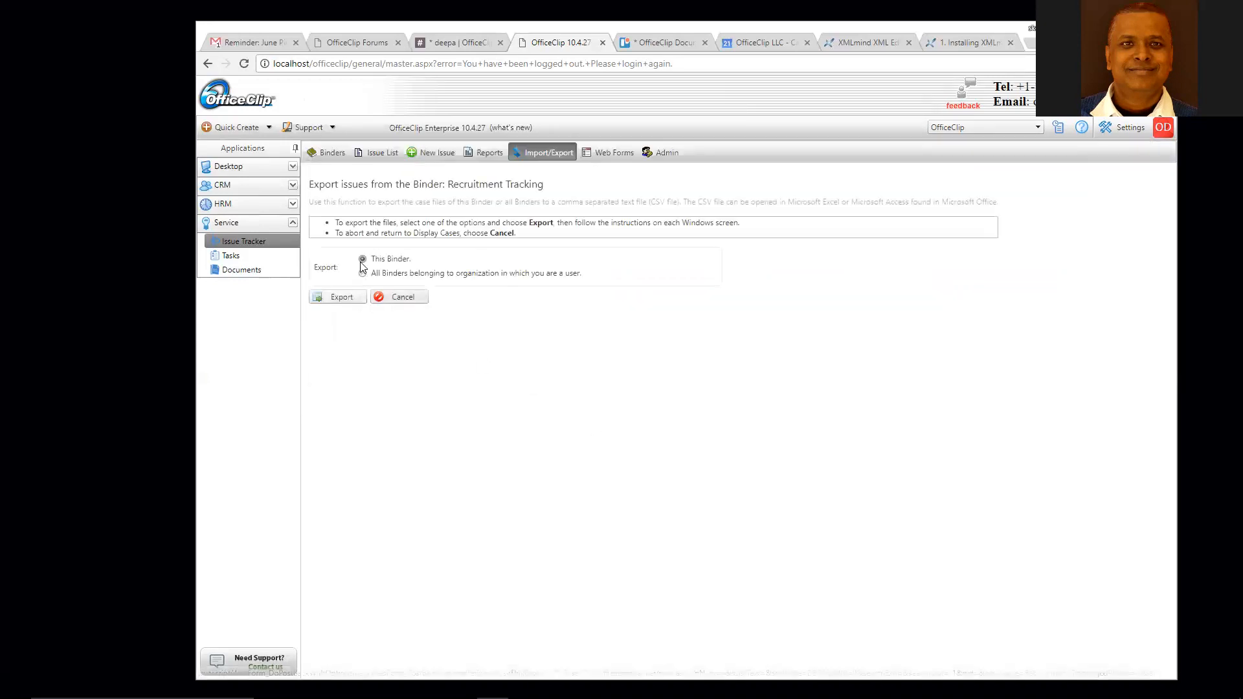
pyautogui.click(343, 299)
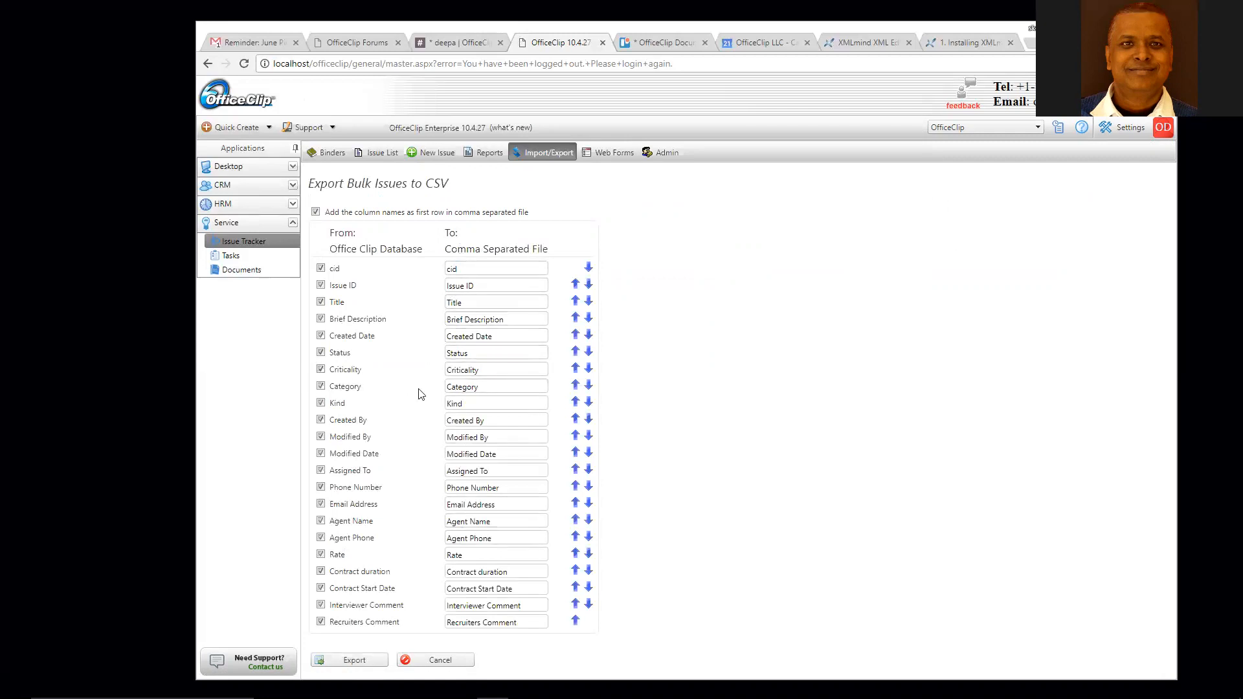
pyautogui.click(360, 660)
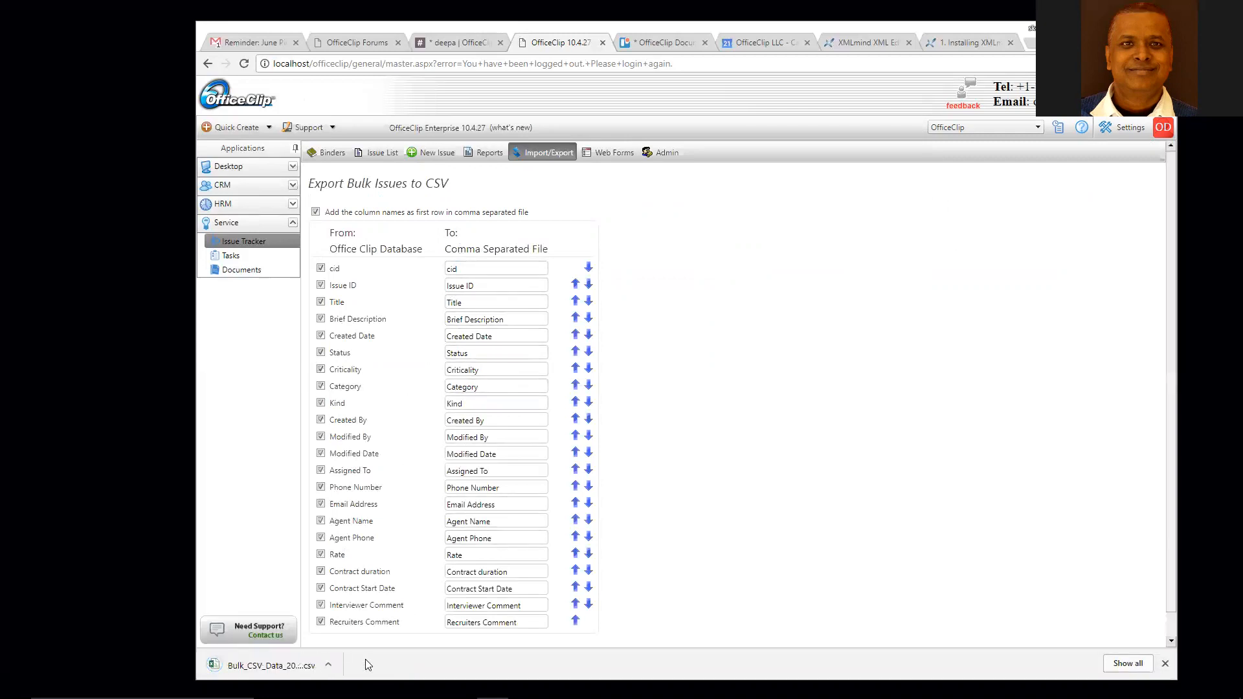
pyautogui.click(269, 667)
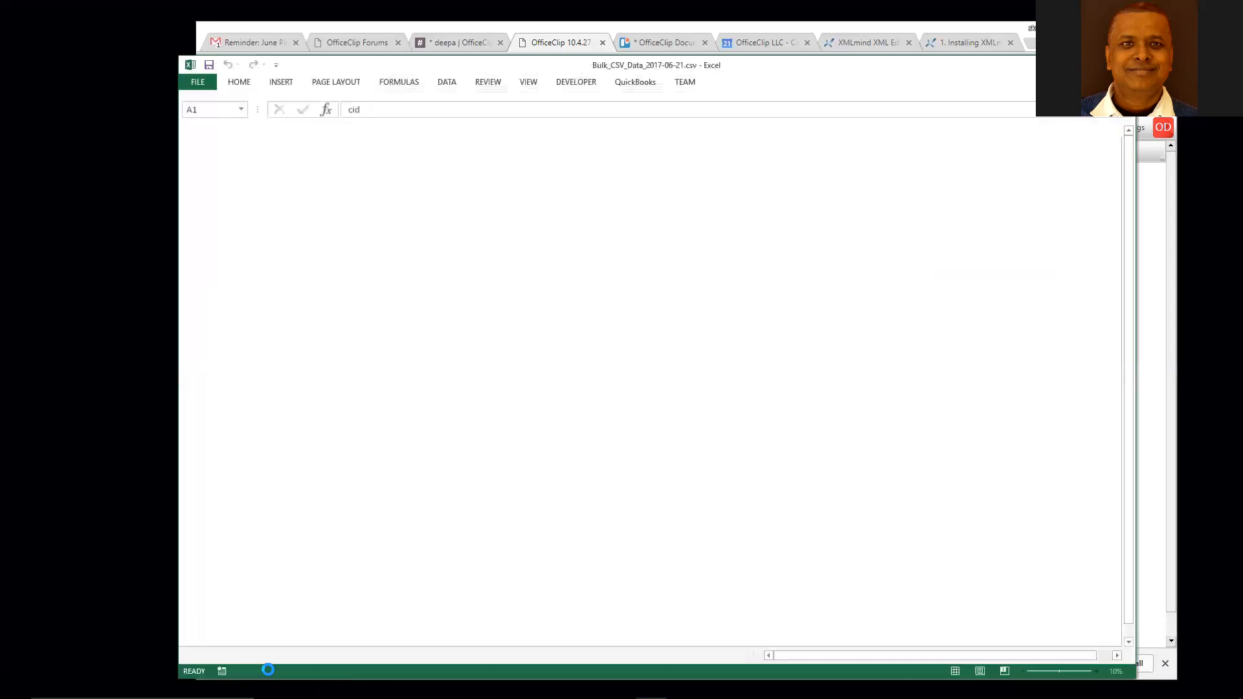
# - Widen columns E (Created Date) and L (Modified Date), then close Excel without saving
pyautogui.moveTo(402, 130); pyautogui.dragTo(454, 129)
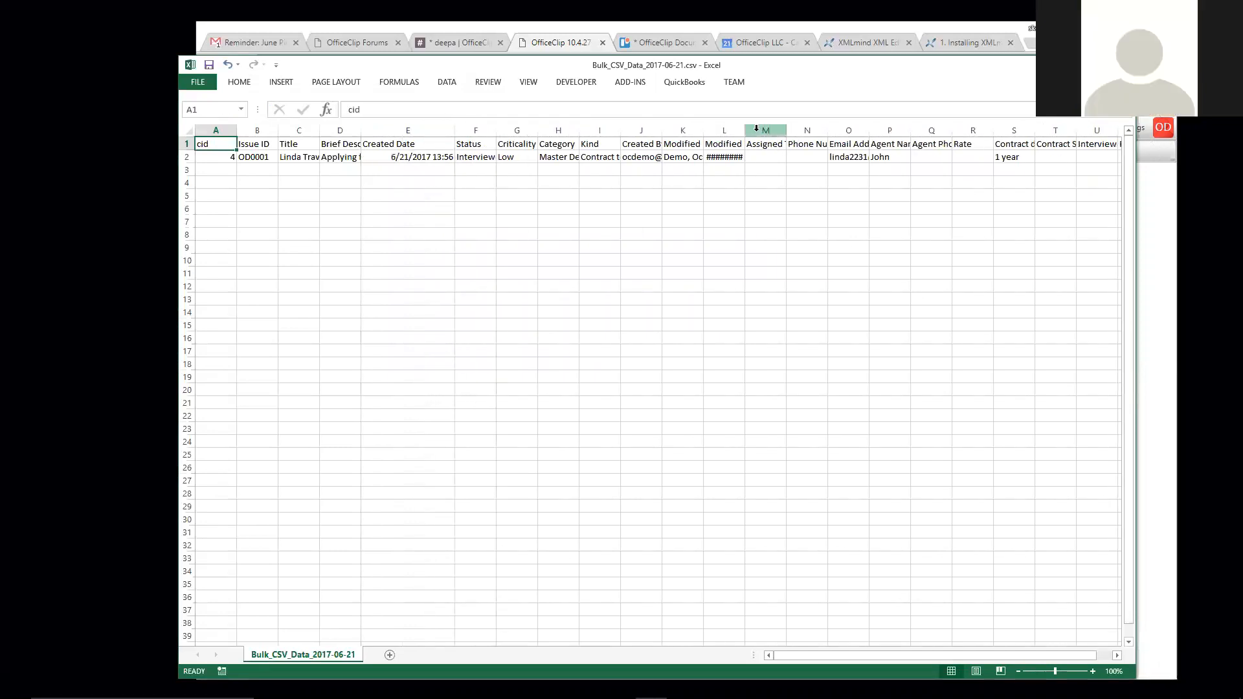
pyautogui.moveTo(745, 132); pyautogui.dragTo(783, 132)
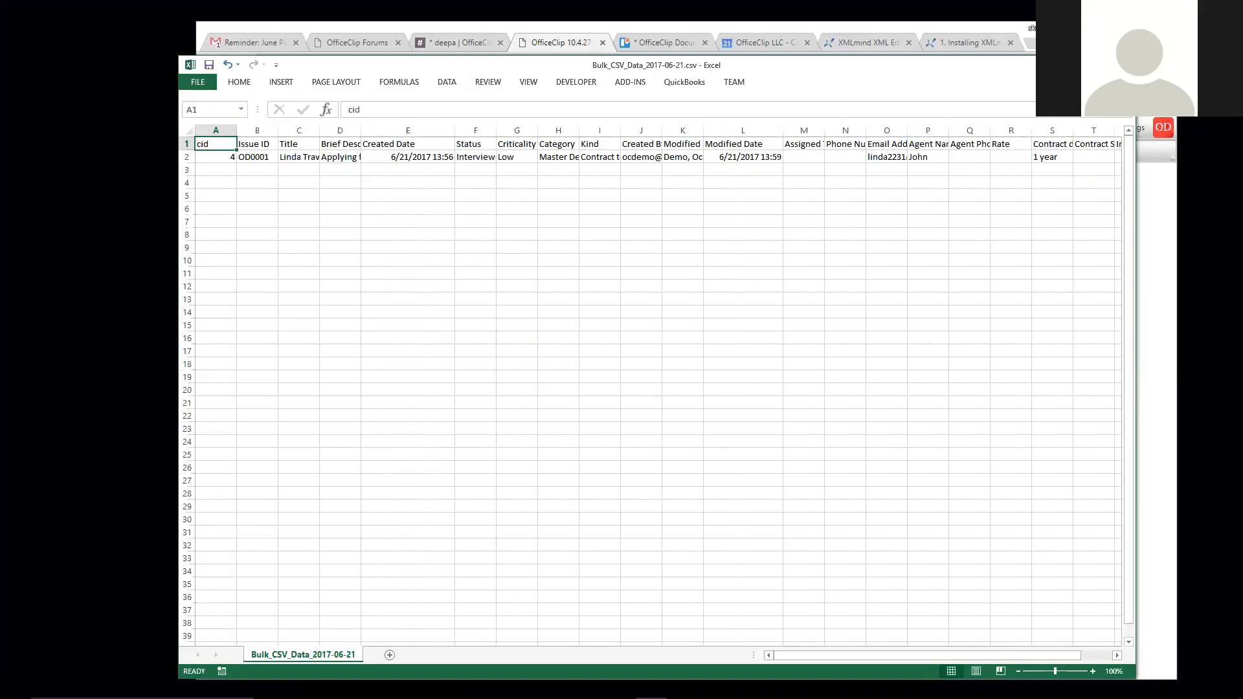
pyautogui.moveTo(1009, 68); pyautogui.dragTo(968, 72)
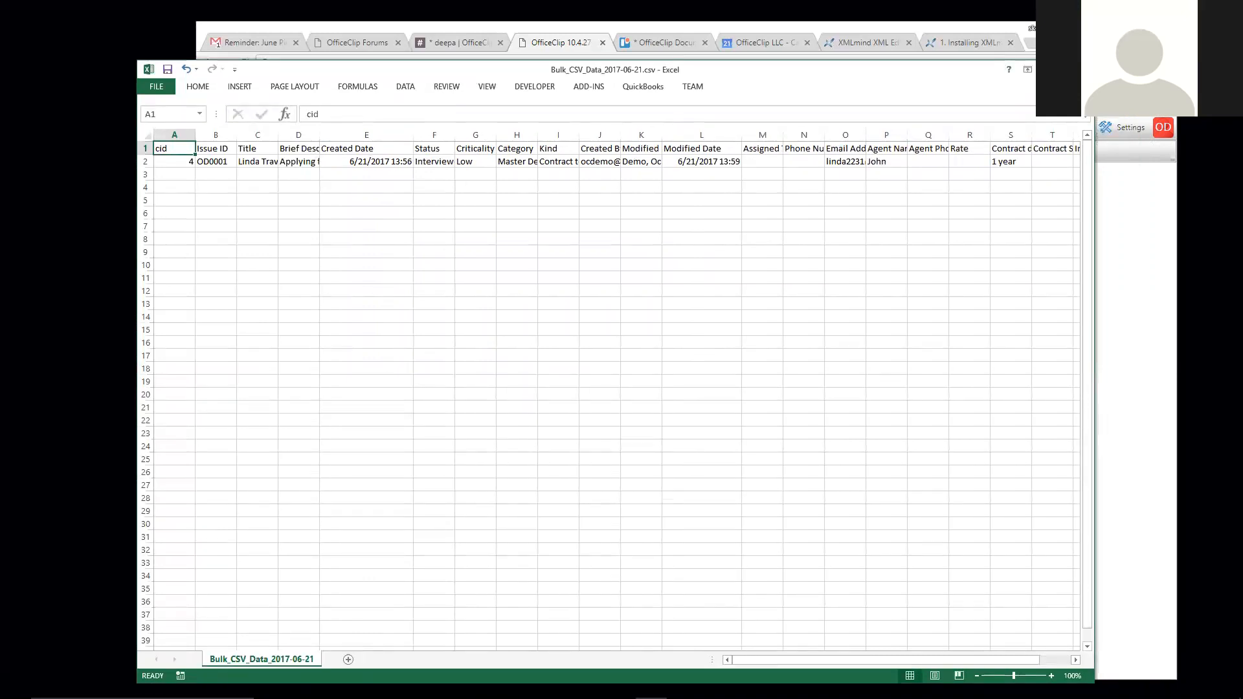
pyautogui.click(1084, 69)
pyautogui.click(620, 370)
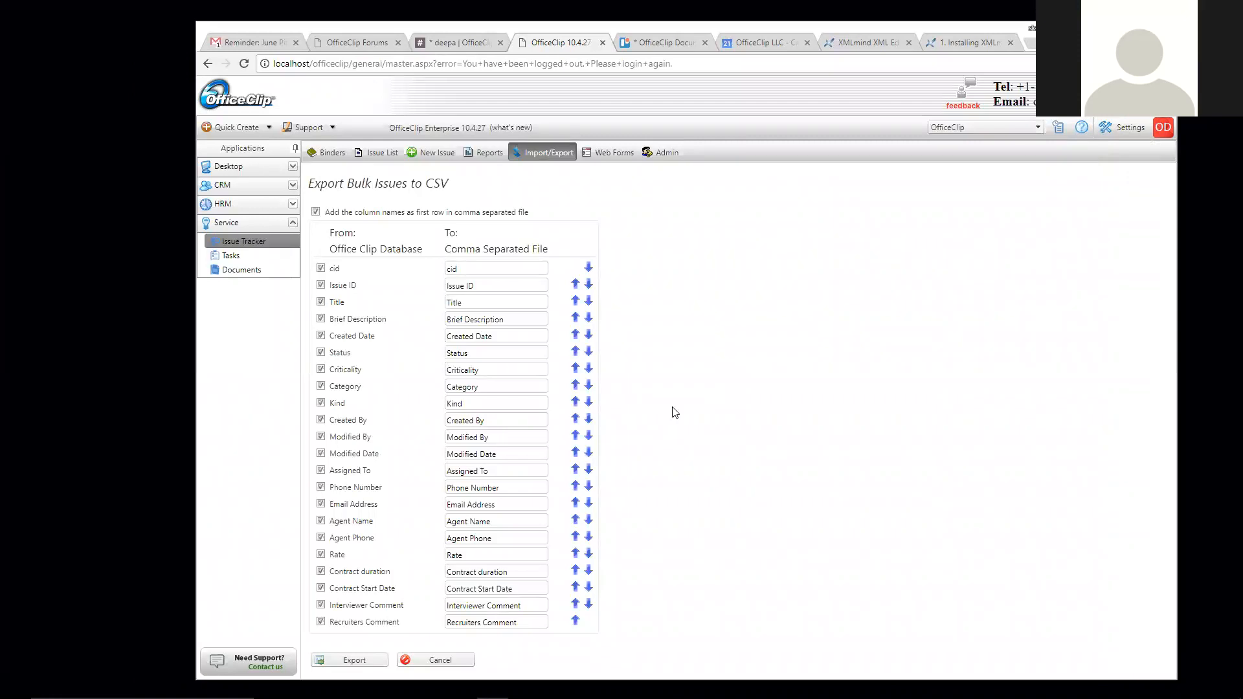
# - Cancel the CSV export and review the binder's Admin Position and Edit Fixed Fields pages, ending on Position
pyautogui.click(432, 659)
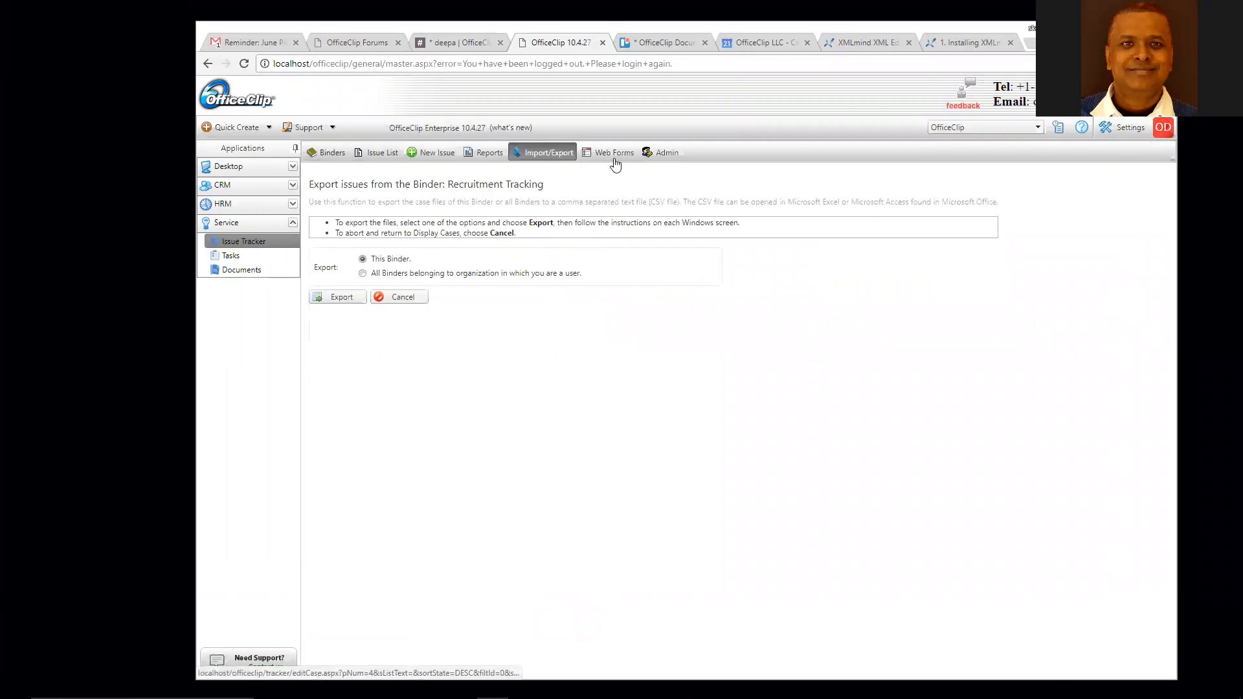
pyautogui.click(662, 153)
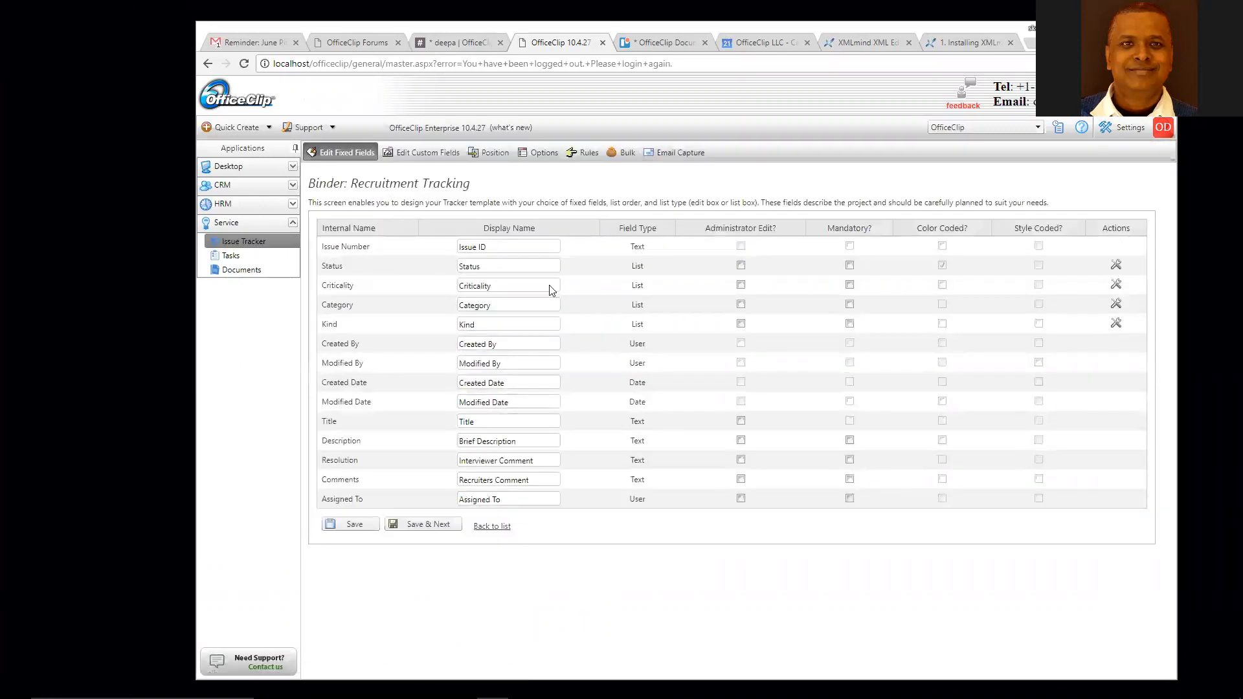
pyautogui.click(493, 155)
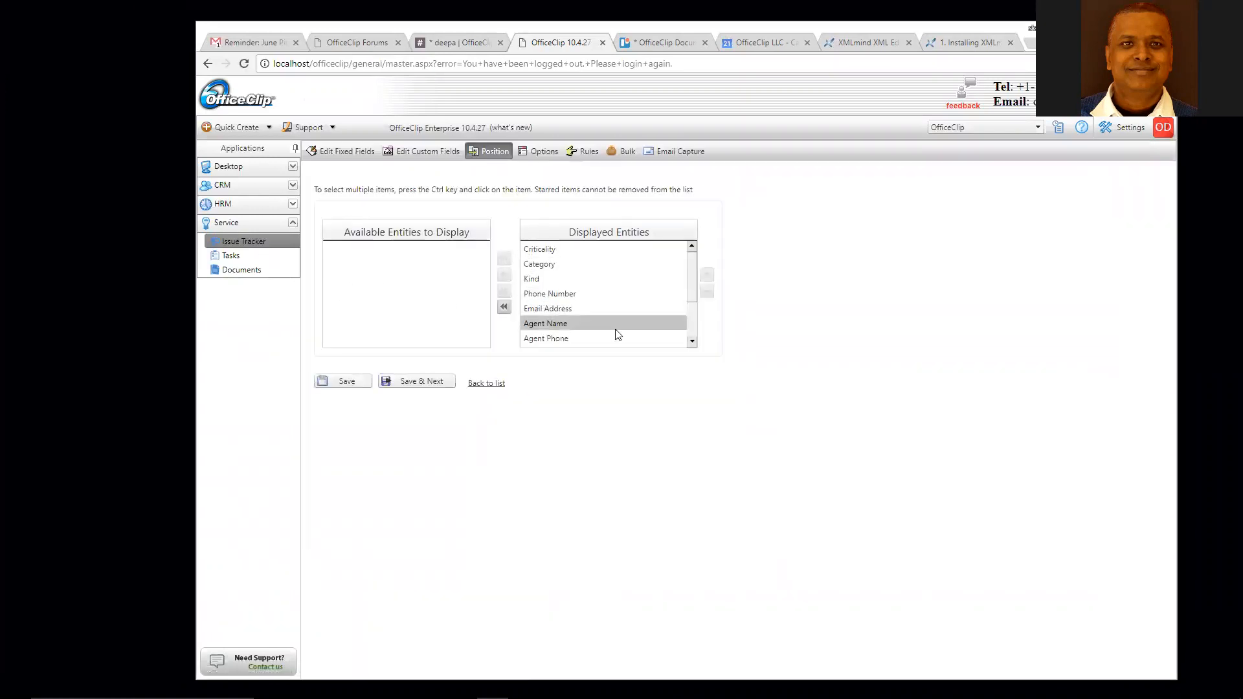
pyautogui.moveTo(693, 270); pyautogui.dragTo(693, 313)
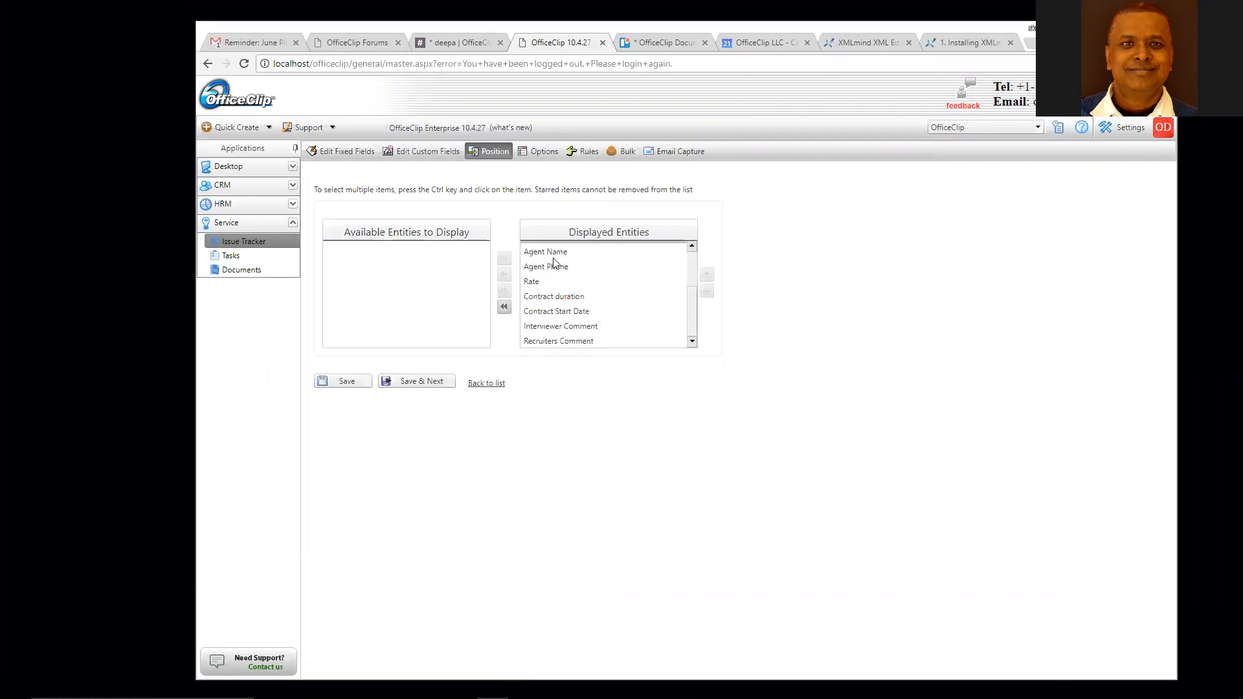
pyautogui.click(345, 152)
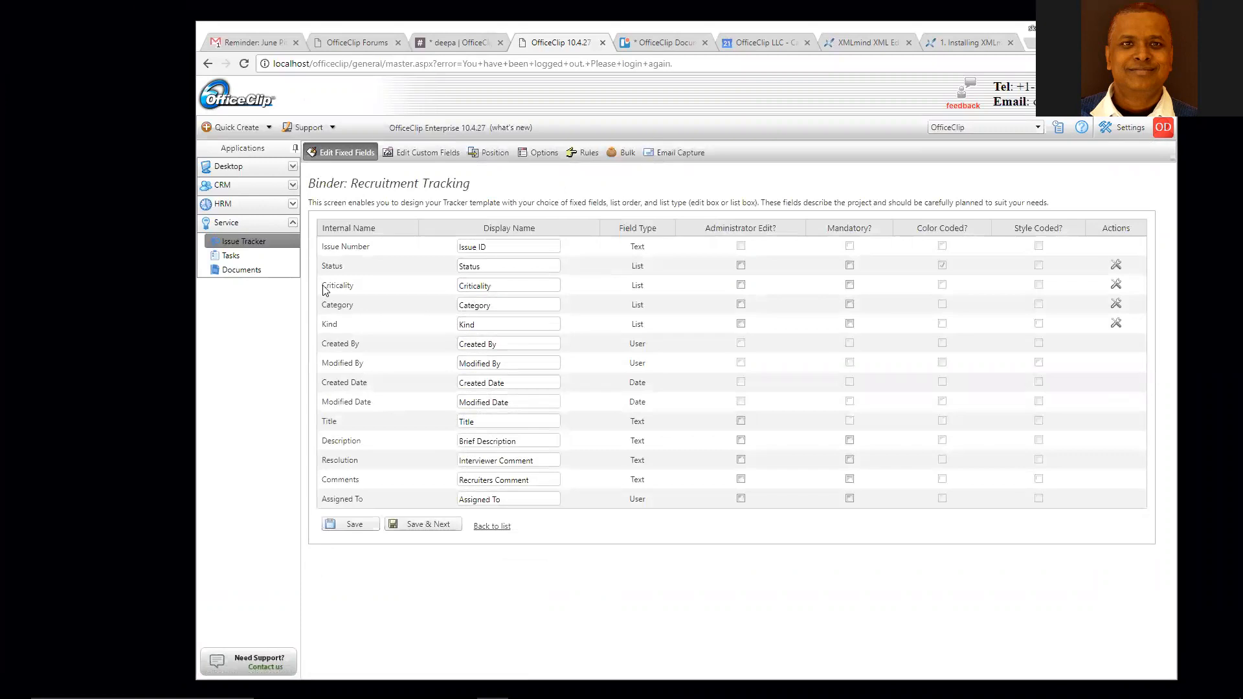
pyautogui.click(488, 152)
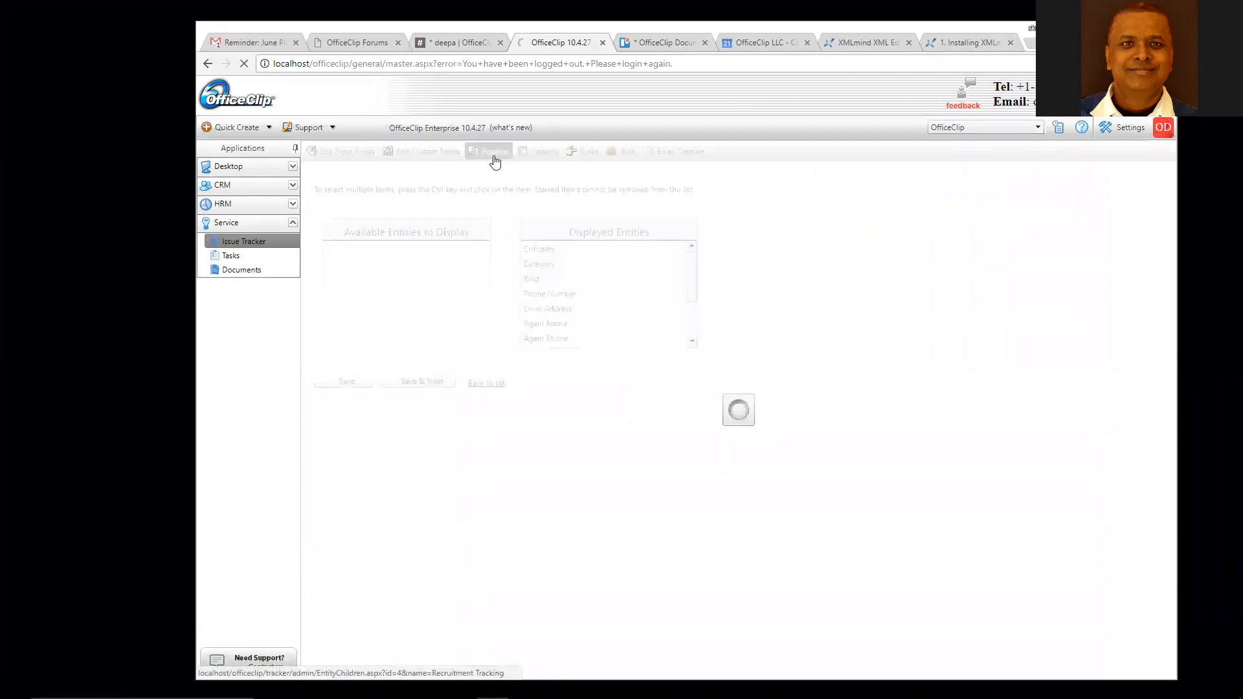
# - Select Kind in Displayed Entities, then go to Edit Fixed Fields
pyautogui.click(537, 294)
pyautogui.click(537, 279)
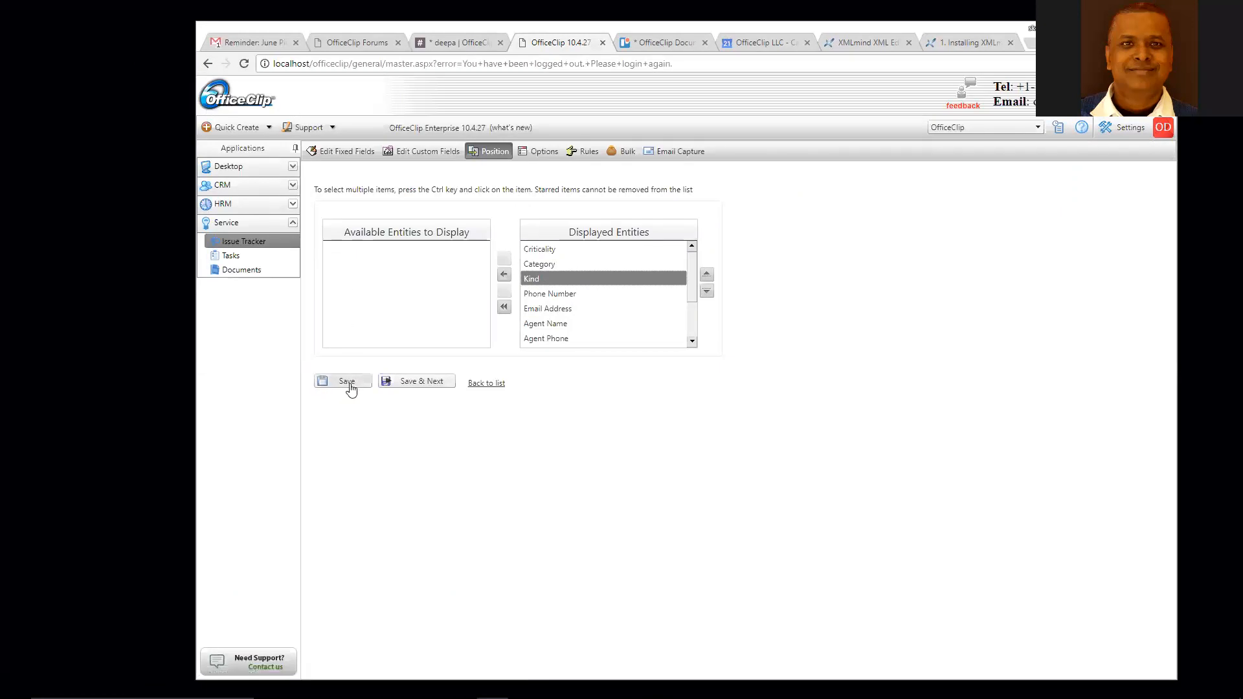
pyautogui.click(338, 152)
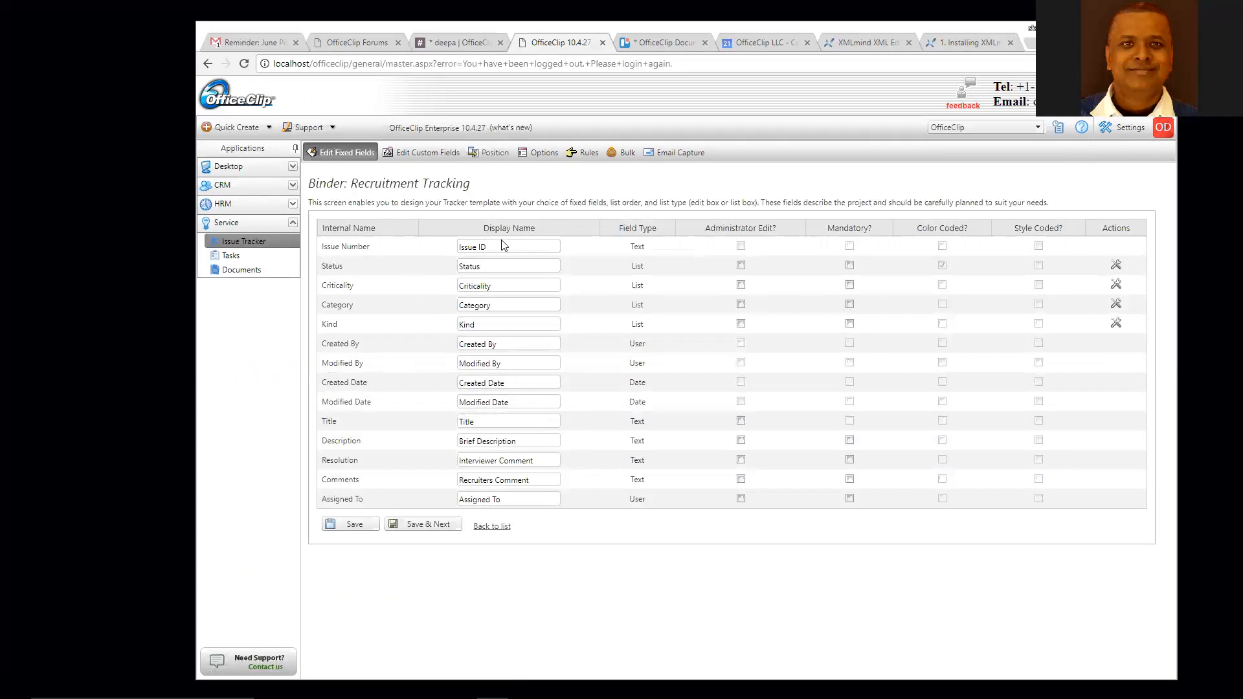
# - Inspect the Criticality display name, screenshot the page, and return to the issue list
pyautogui.click(500, 286)
pyautogui.doubleClick(471, 286)
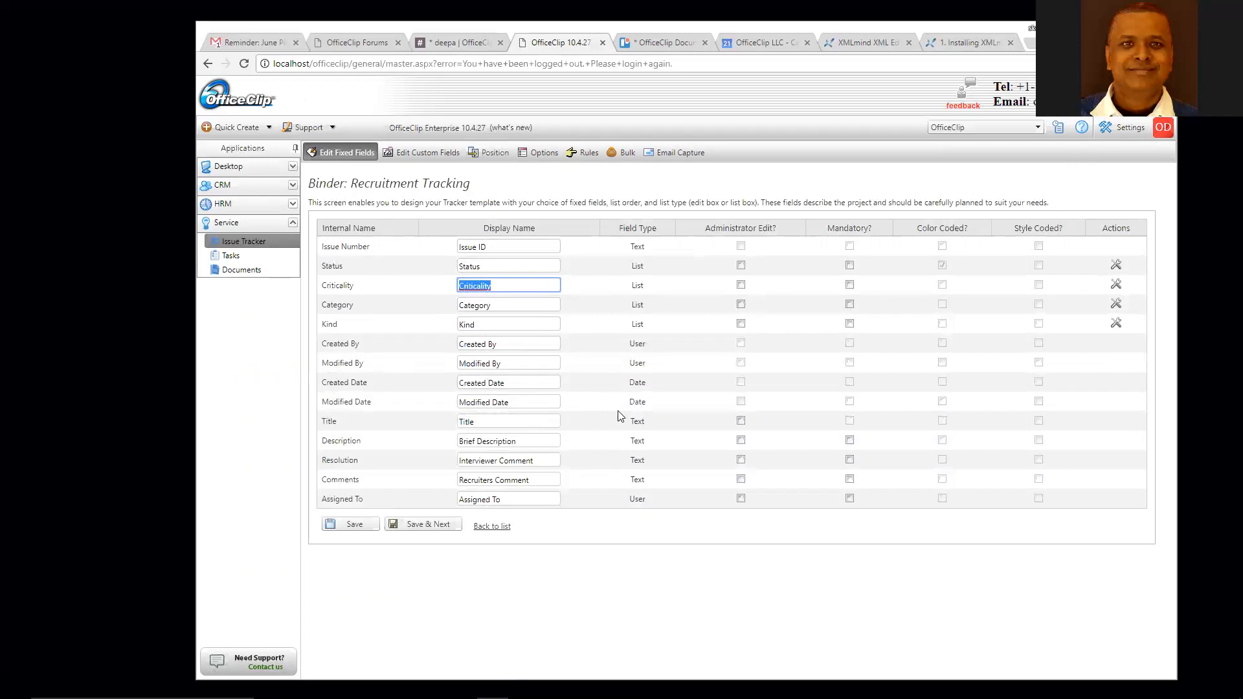
pyautogui.click(730, 604)
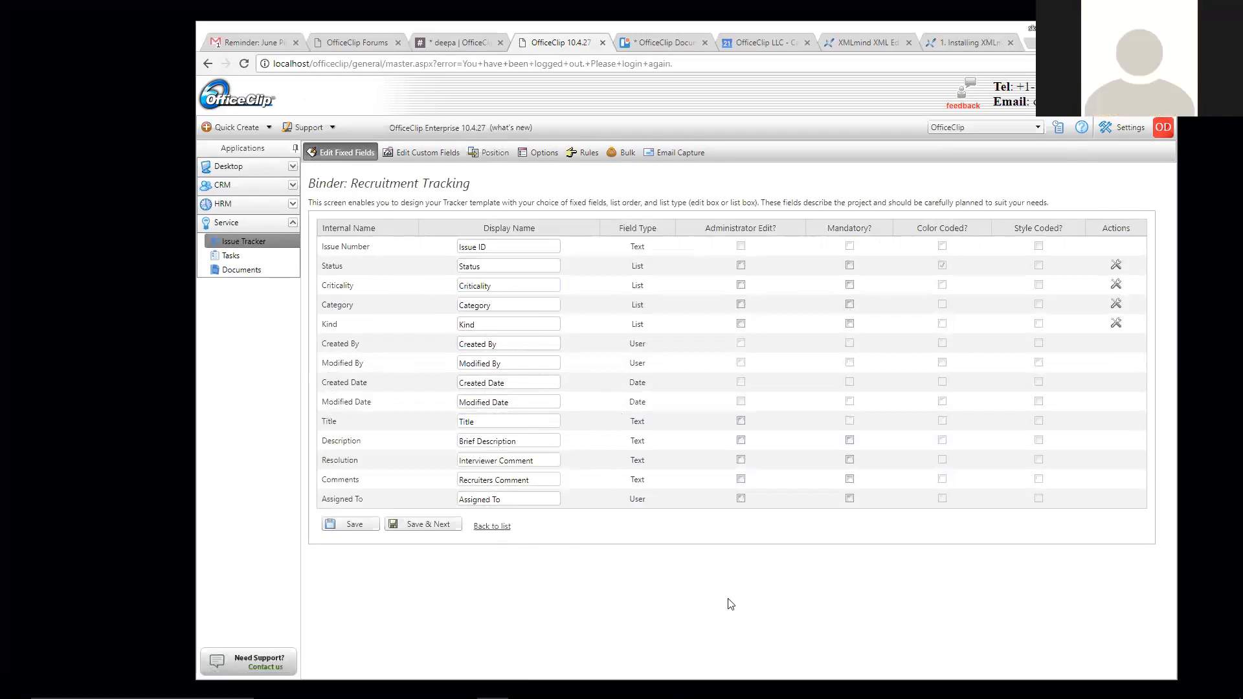
pyautogui.press('Print')
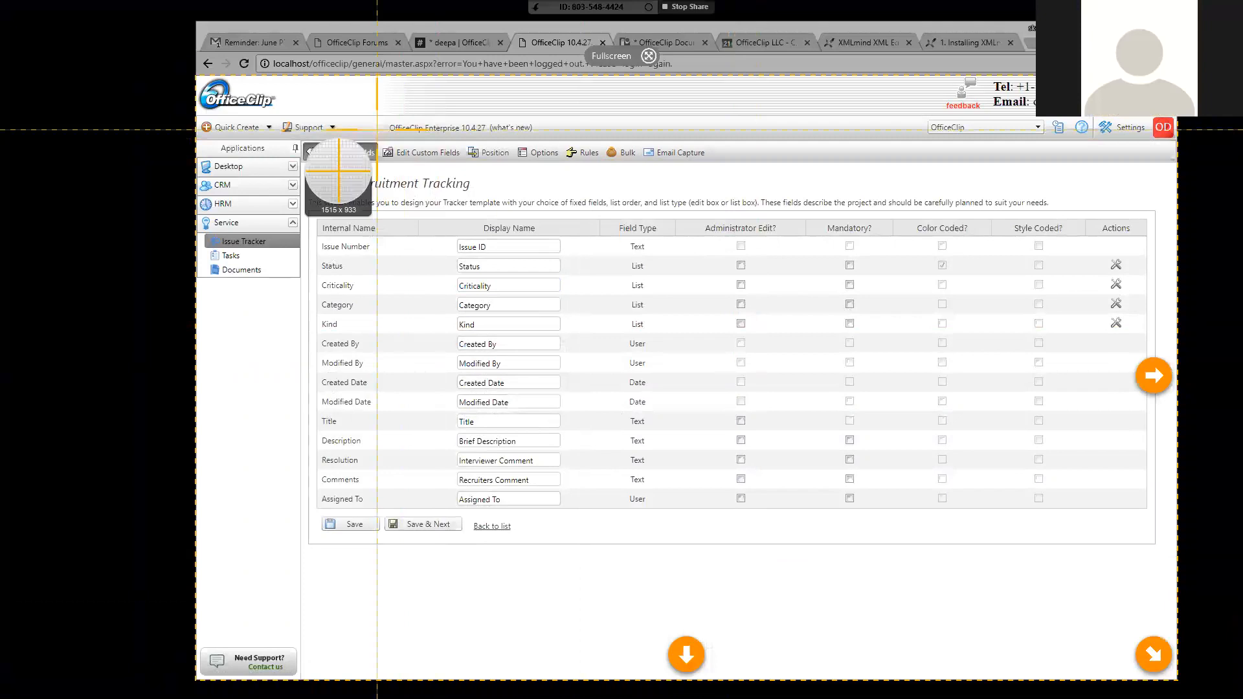
pyautogui.moveTo(285, 85); pyautogui.dragTo(887, 569)
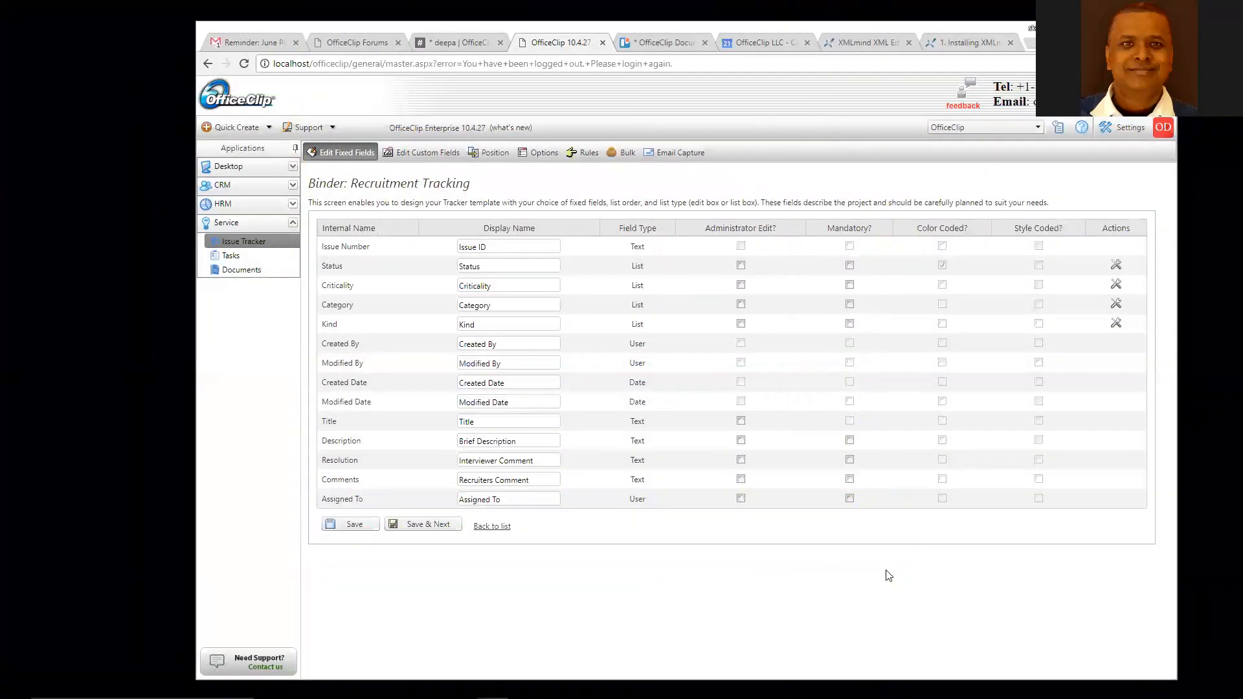
pyautogui.click(983, 47)
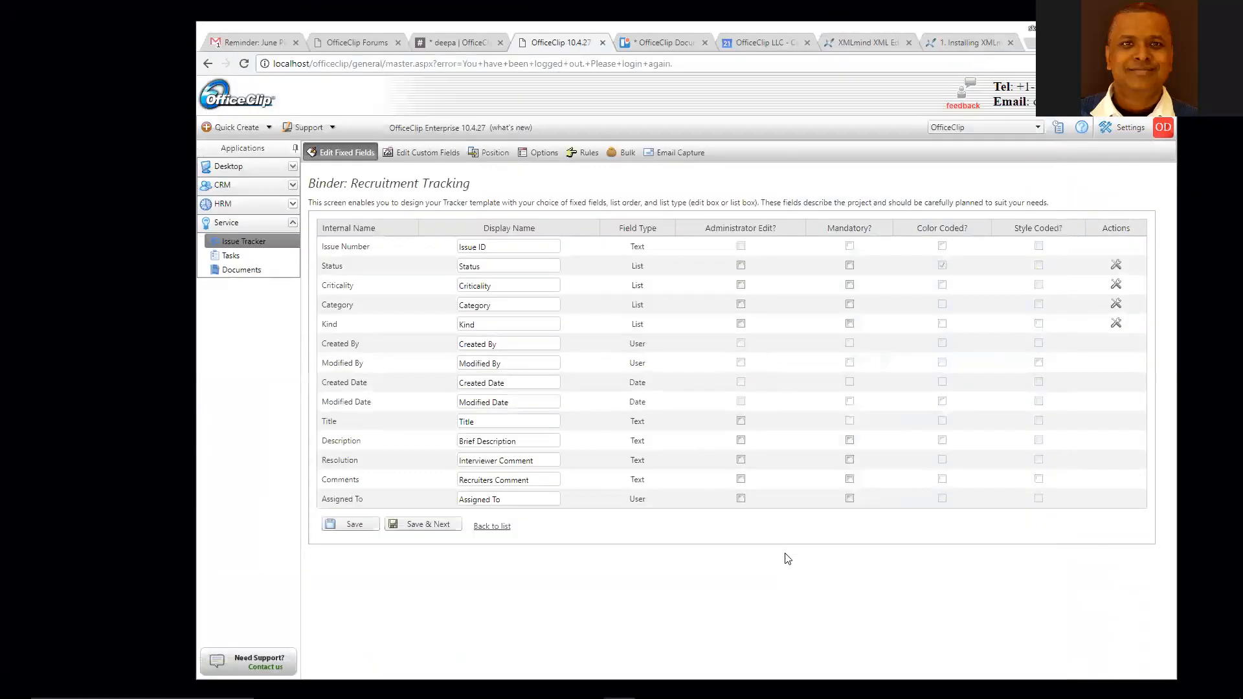
pyautogui.click(498, 527)
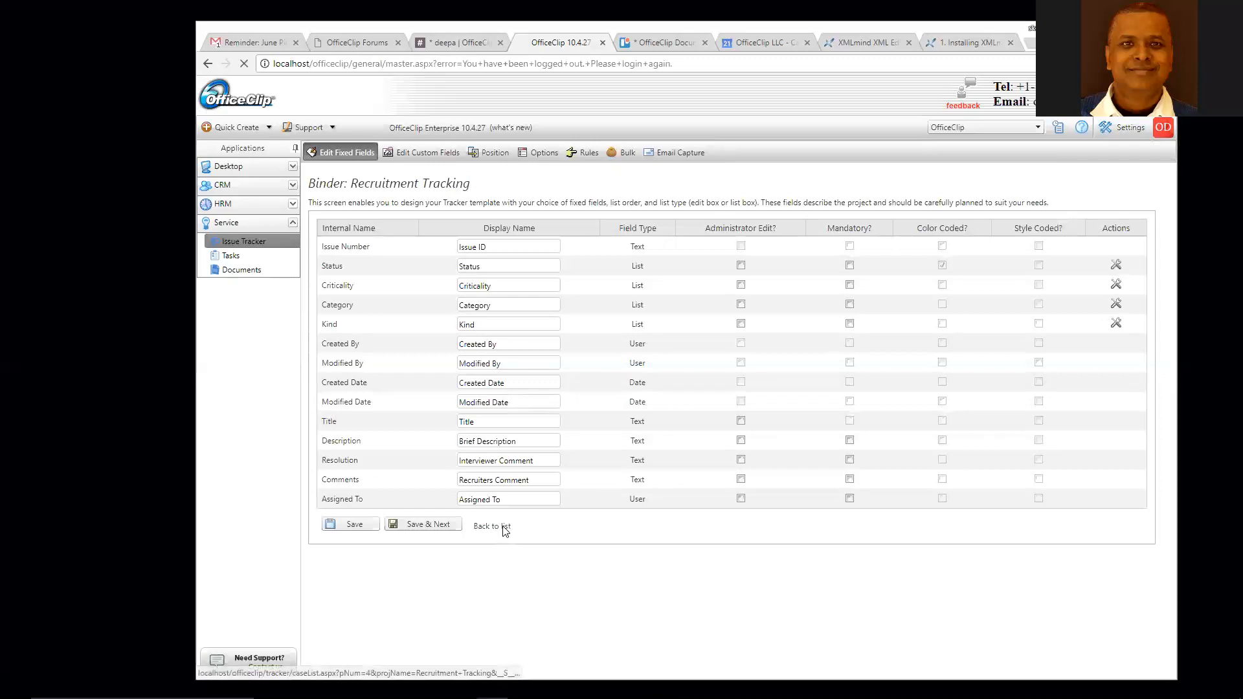